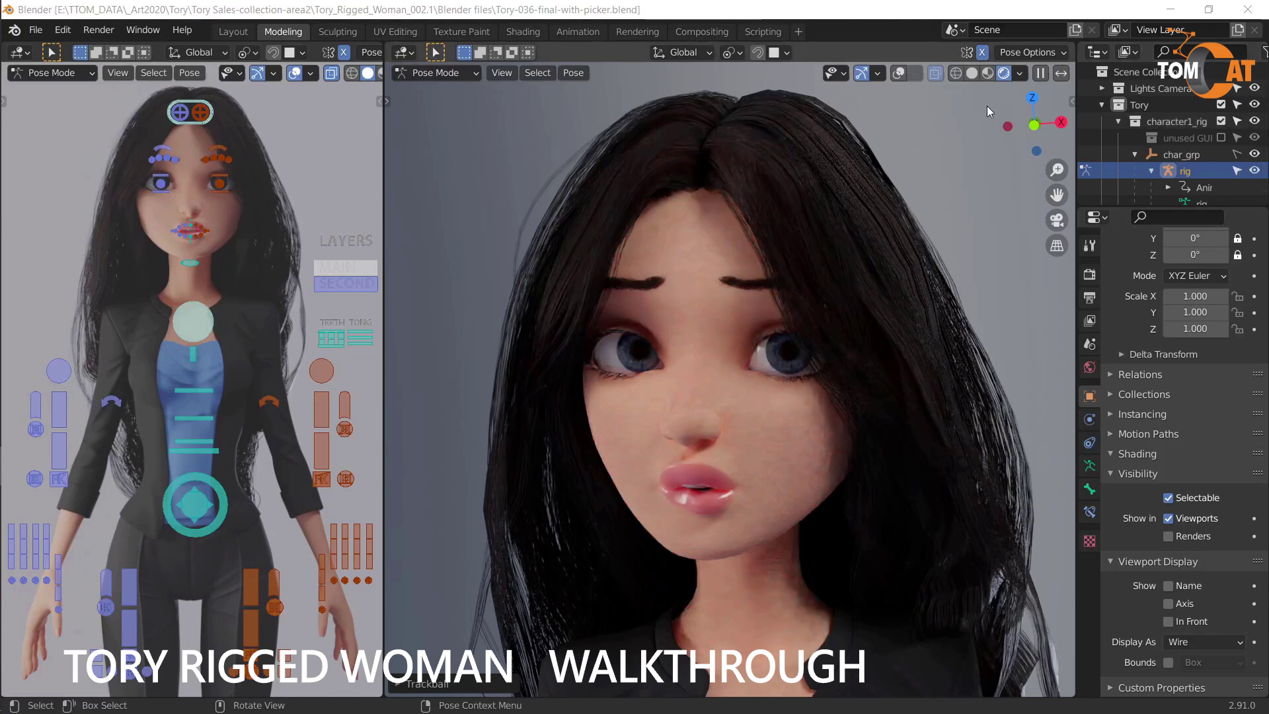
Step: Show Tory in material shading, orbit to her face, and freely rotate the selected control
left_click(987, 73)
middle_click_drag(957, 152, 805, 379)
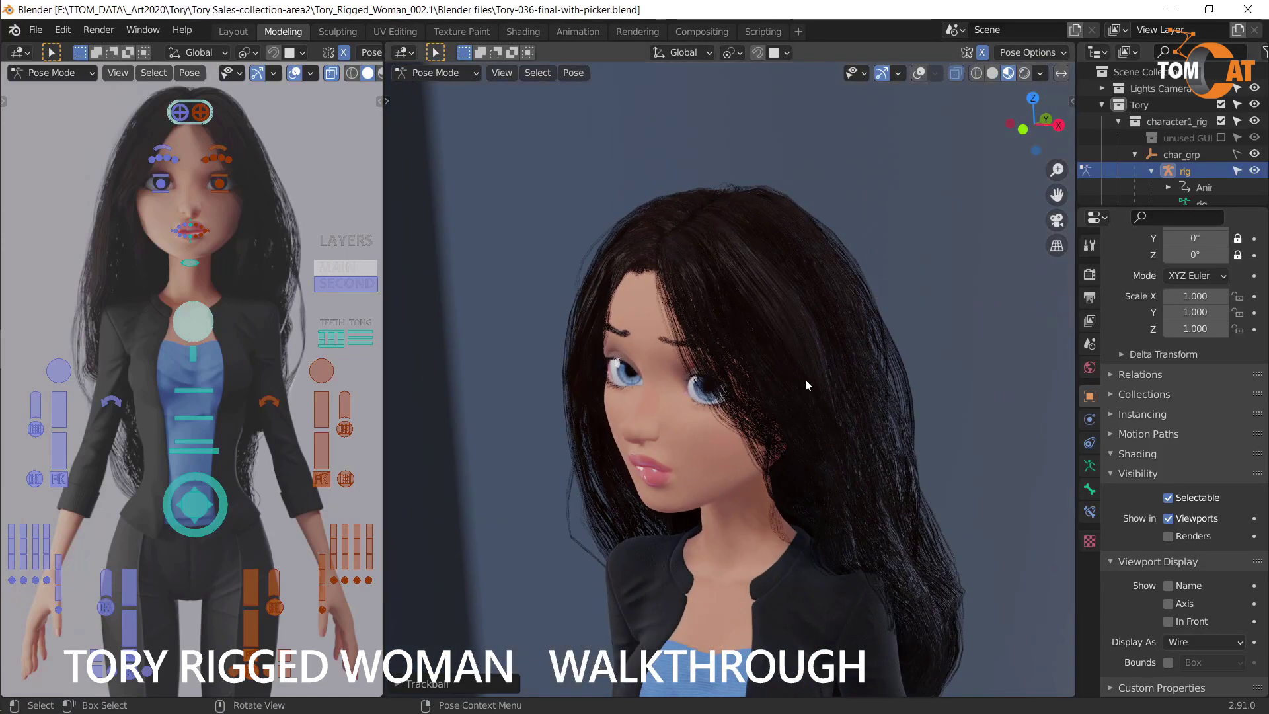
key("r")
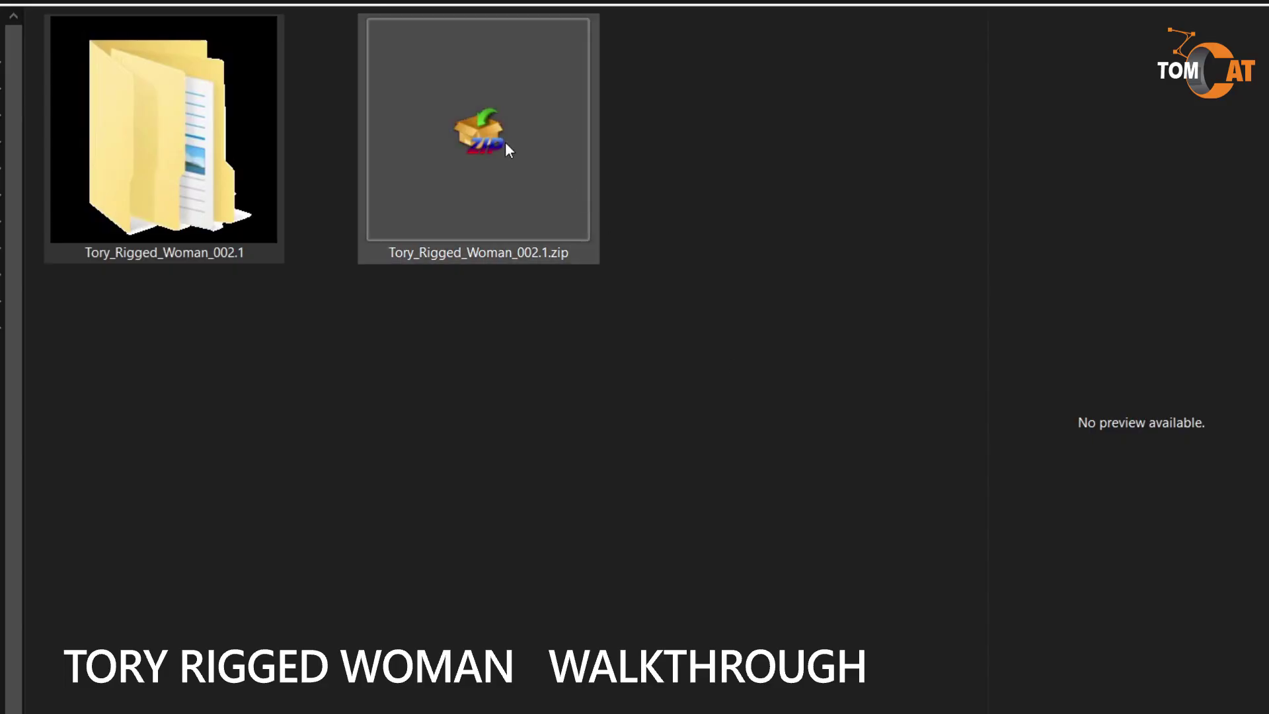
left_click_drag(488, 148, 515, 502)
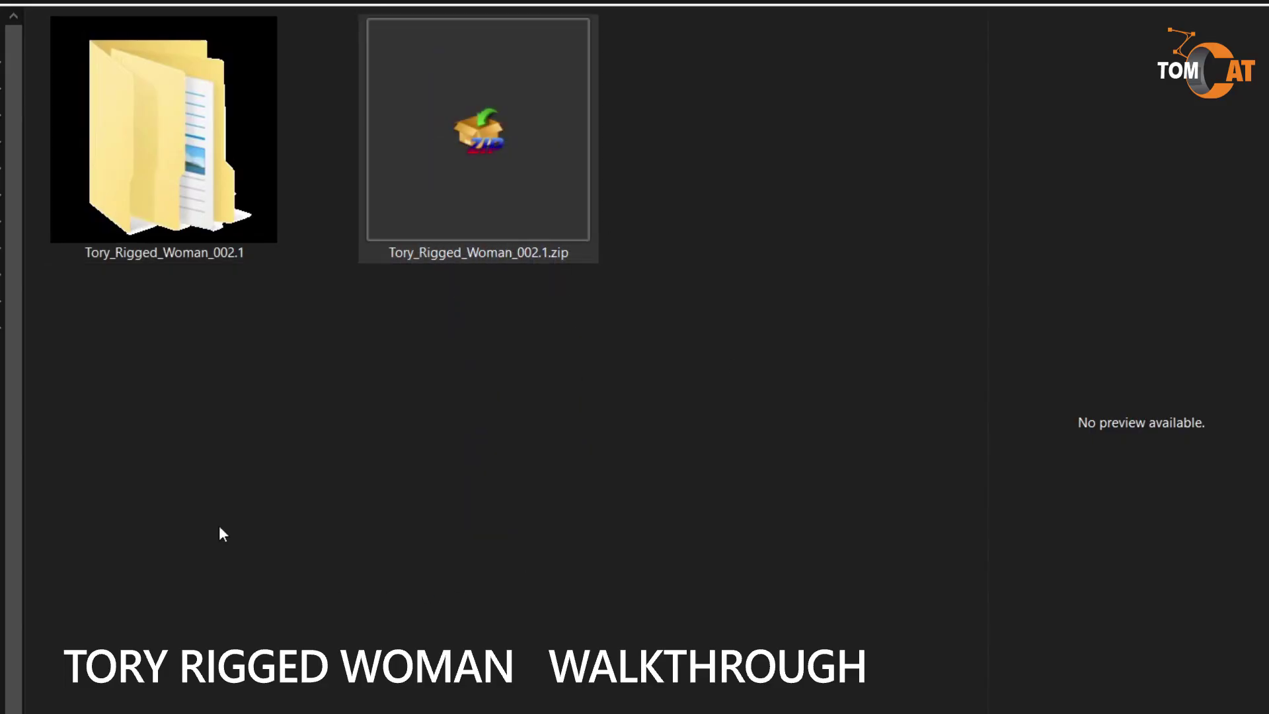
Step: Browse Tory_Rigged_Woman_002.1 > Blender files, preview the picker blend files, and view Tory backup textures
double_click(155, 211)
double_click(151, 226)
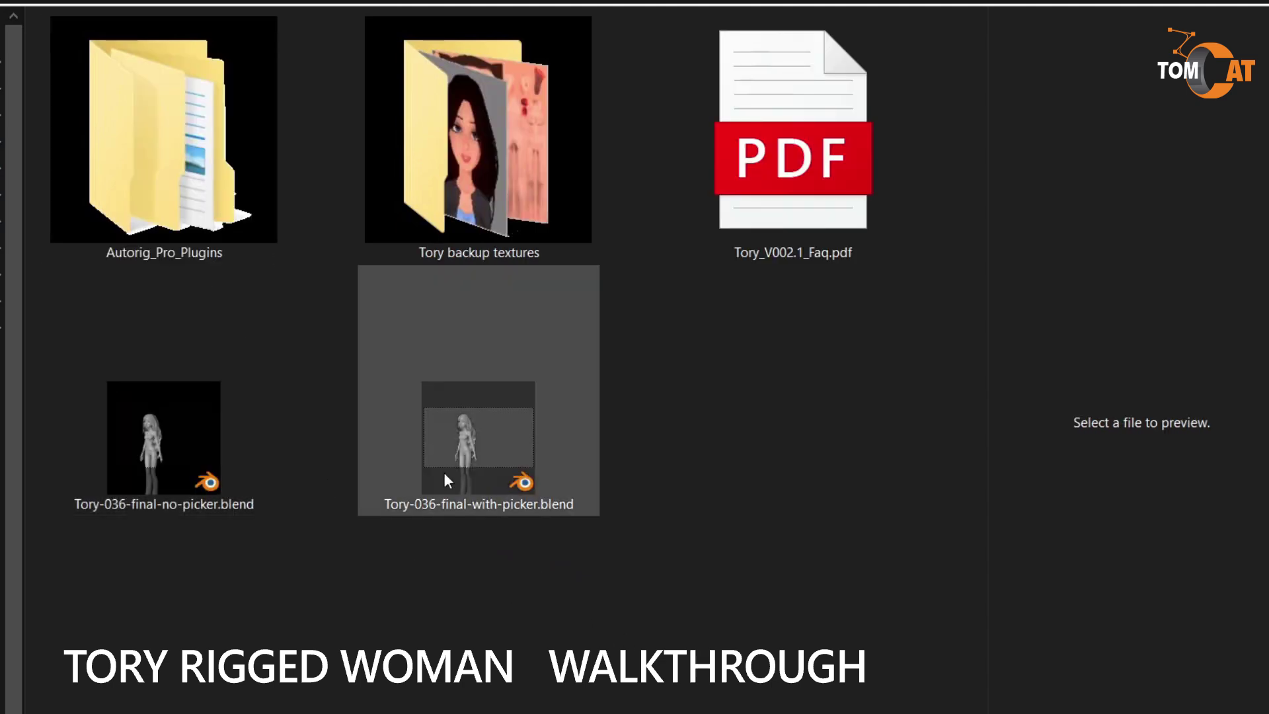
left_click(525, 471)
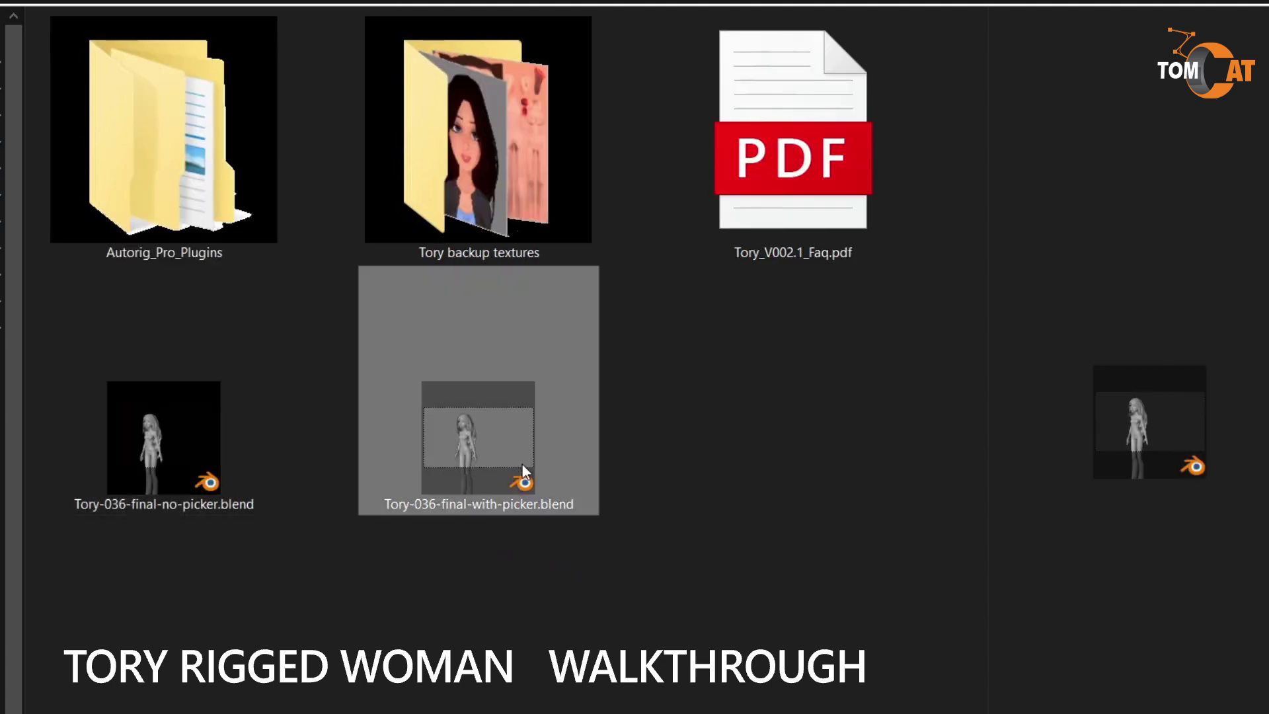
left_click(169, 440)
left_click(249, 559)
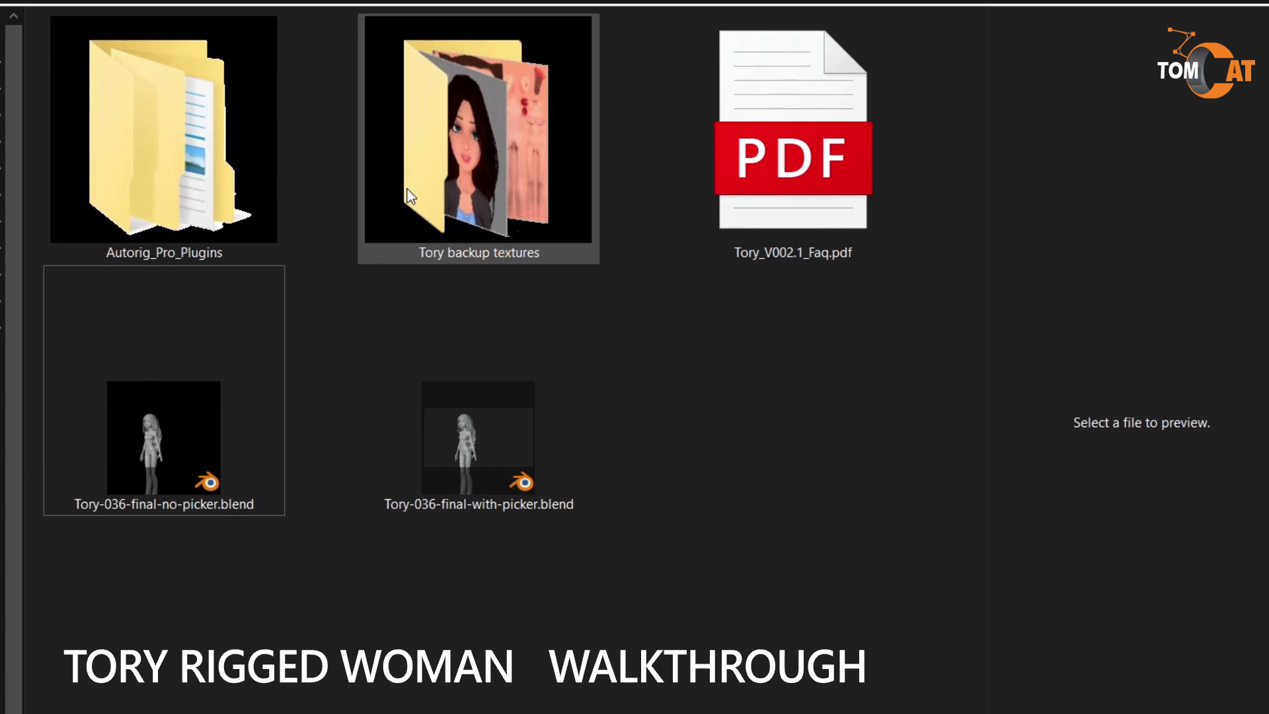
double_click(408, 189)
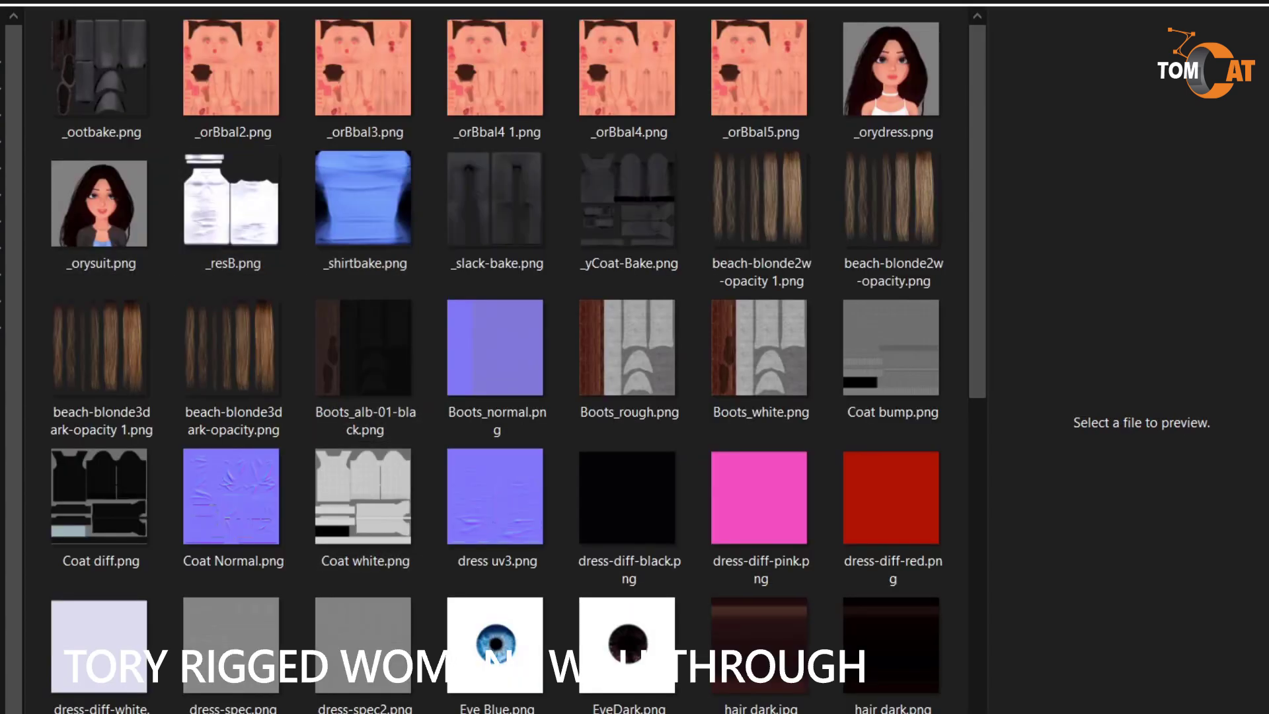
key("alt+Left")
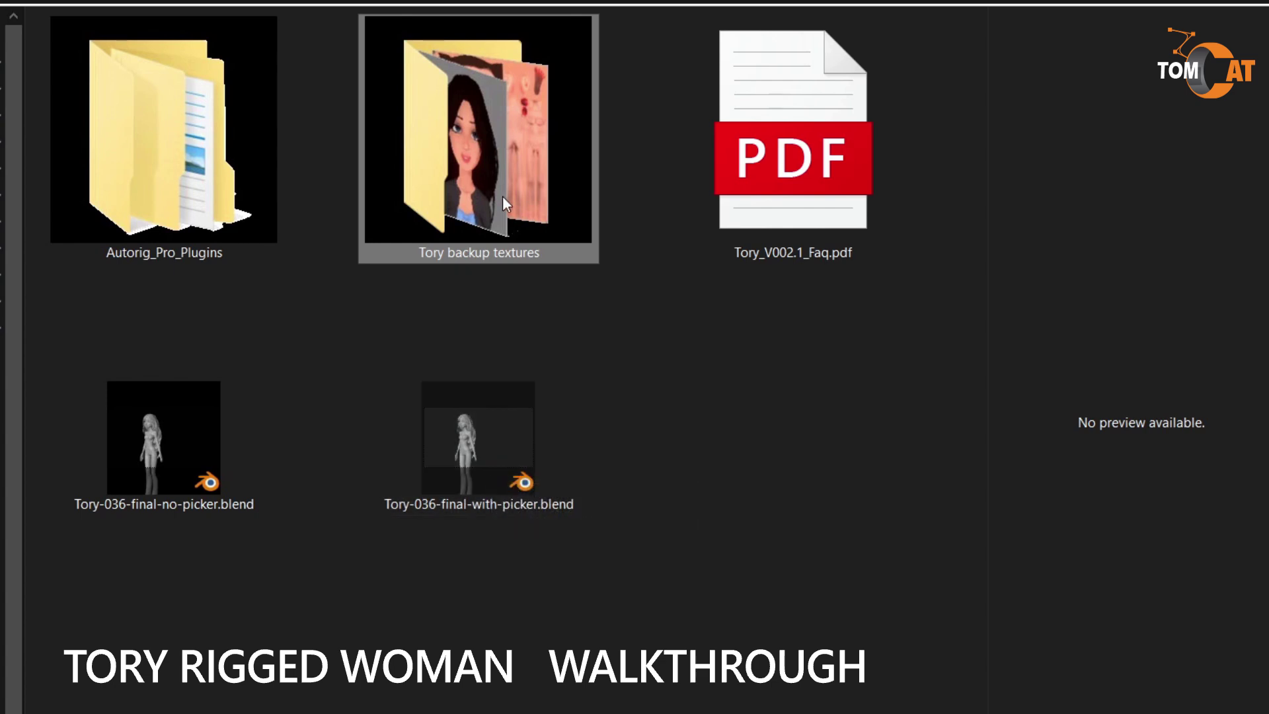
Step: Open Autorig_Pro_Plugins and its install these add ons subfolder, then return to Autorig_Pro_Plugins
double_click(185, 160)
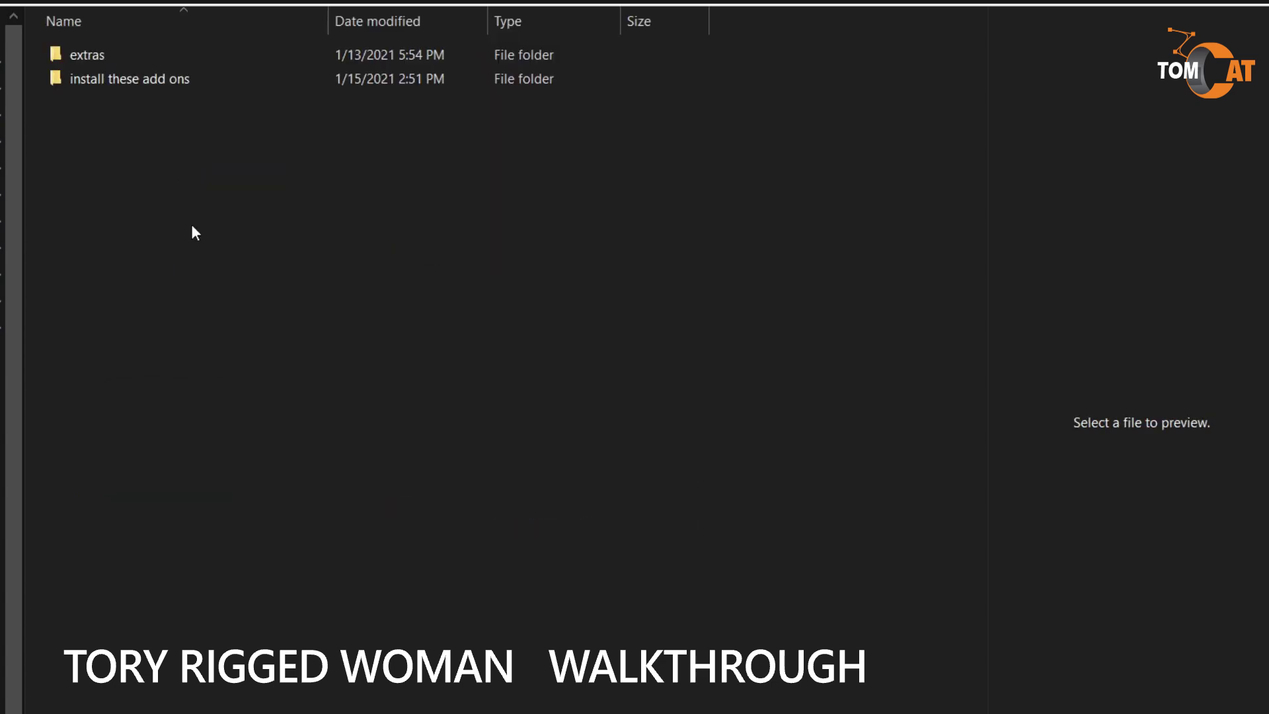
double_click(137, 78)
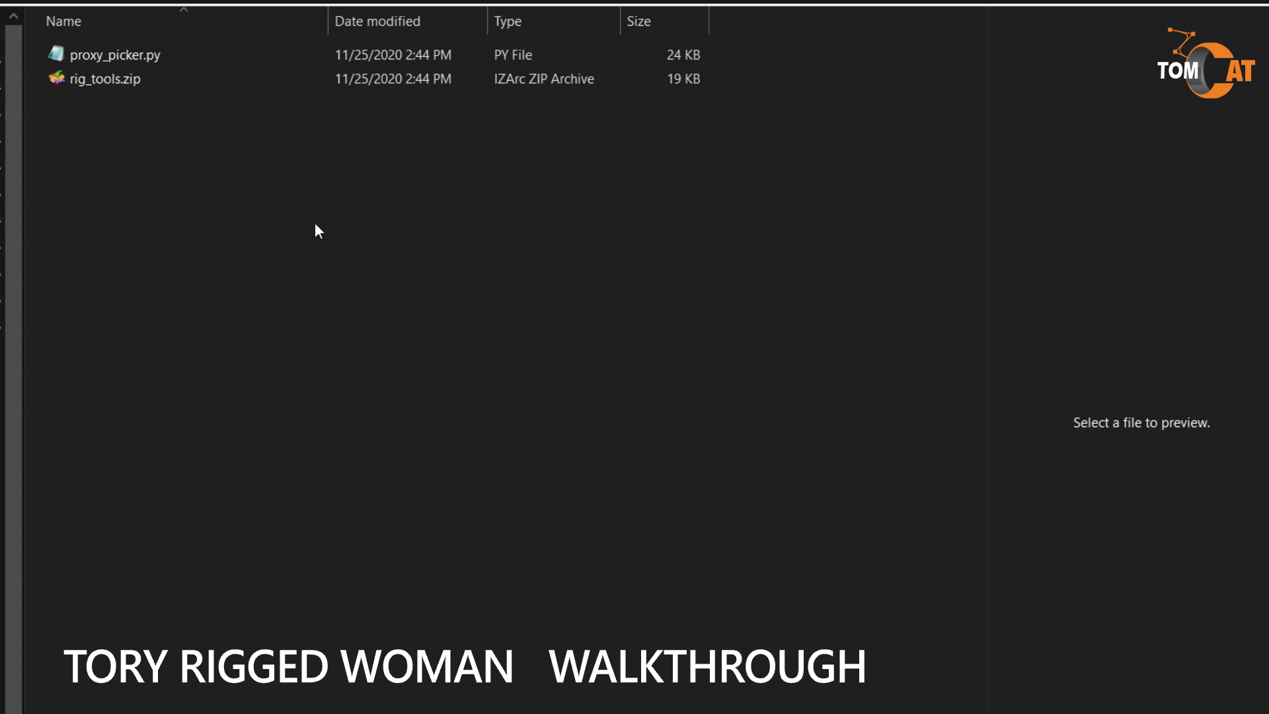
key("alt+Left")
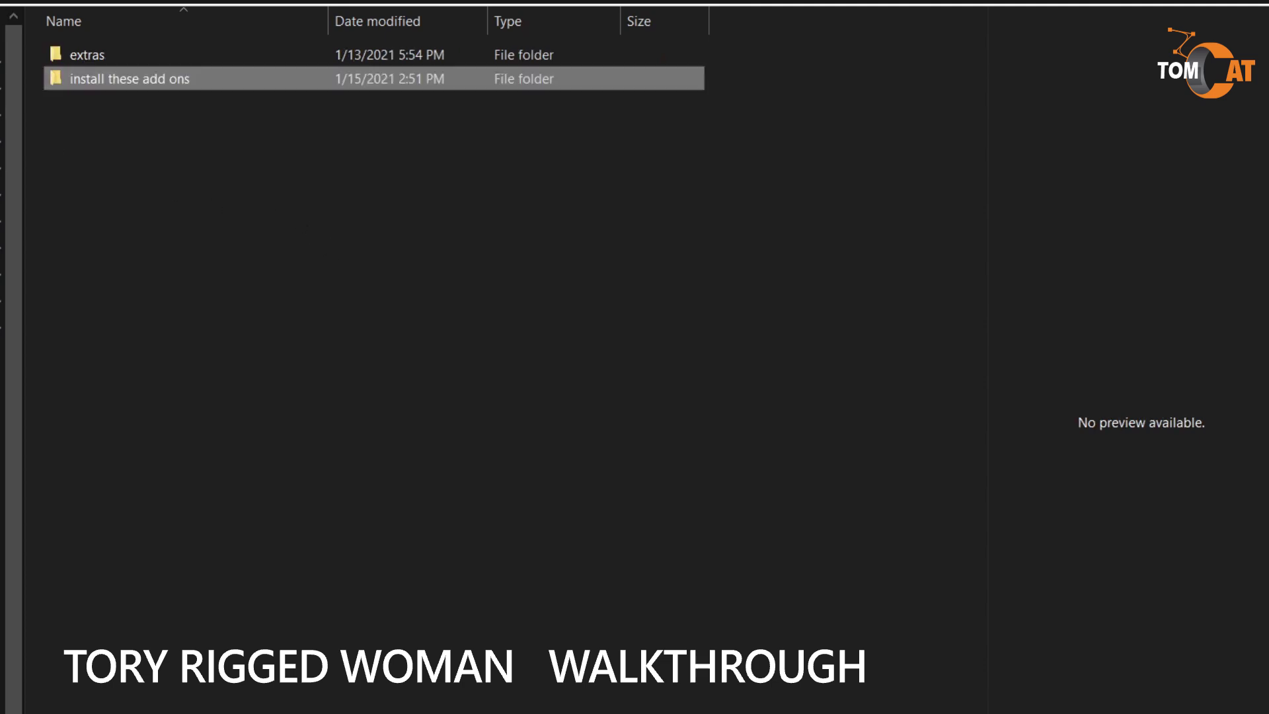
Step: Enable the second Visible Layers button under Skeleton > Layers to show the face controls
key("alt+Left")
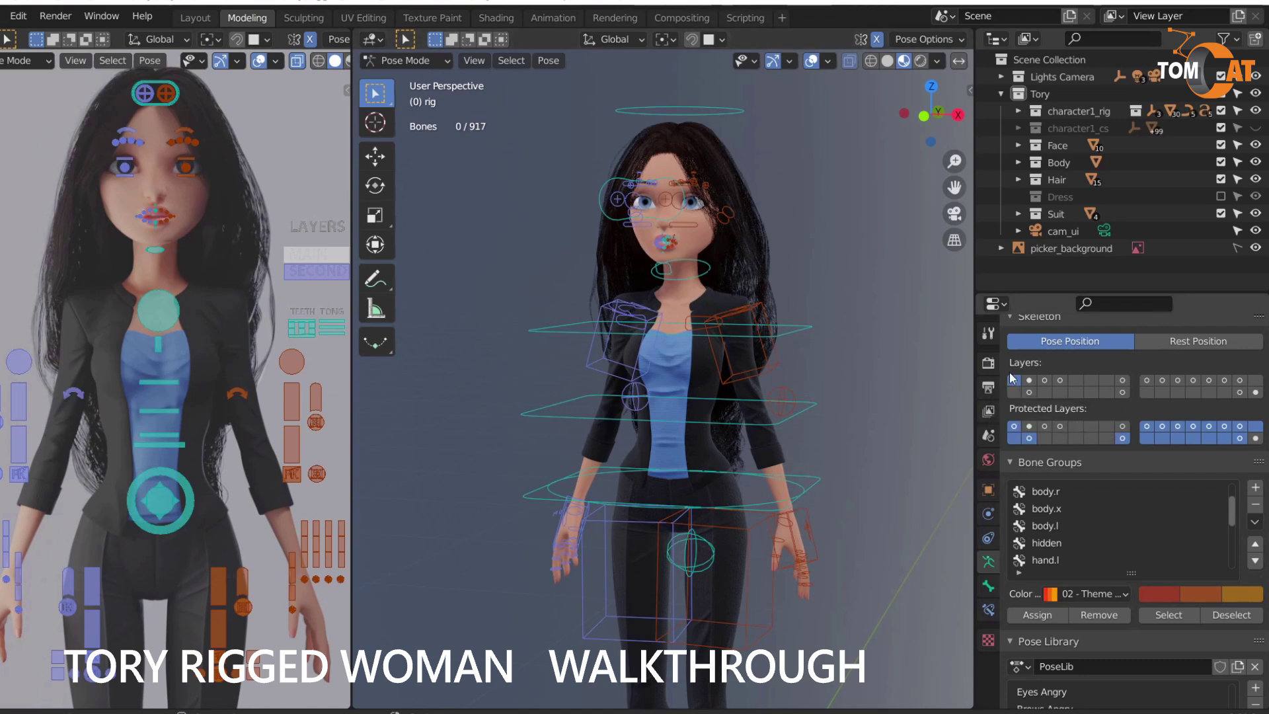
left_click(1029, 382)
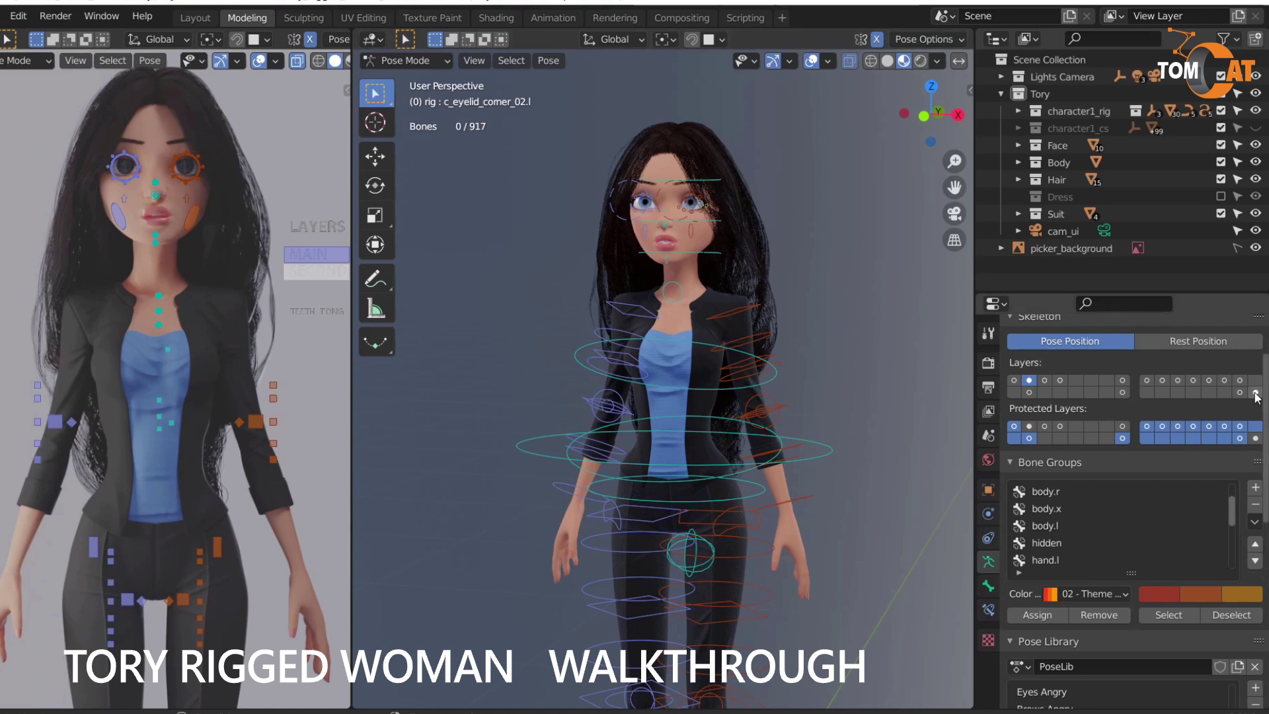
Step: Compare bone layers 3 and 4, then show the last layer with spine and finger controls
left_click(1045, 382)
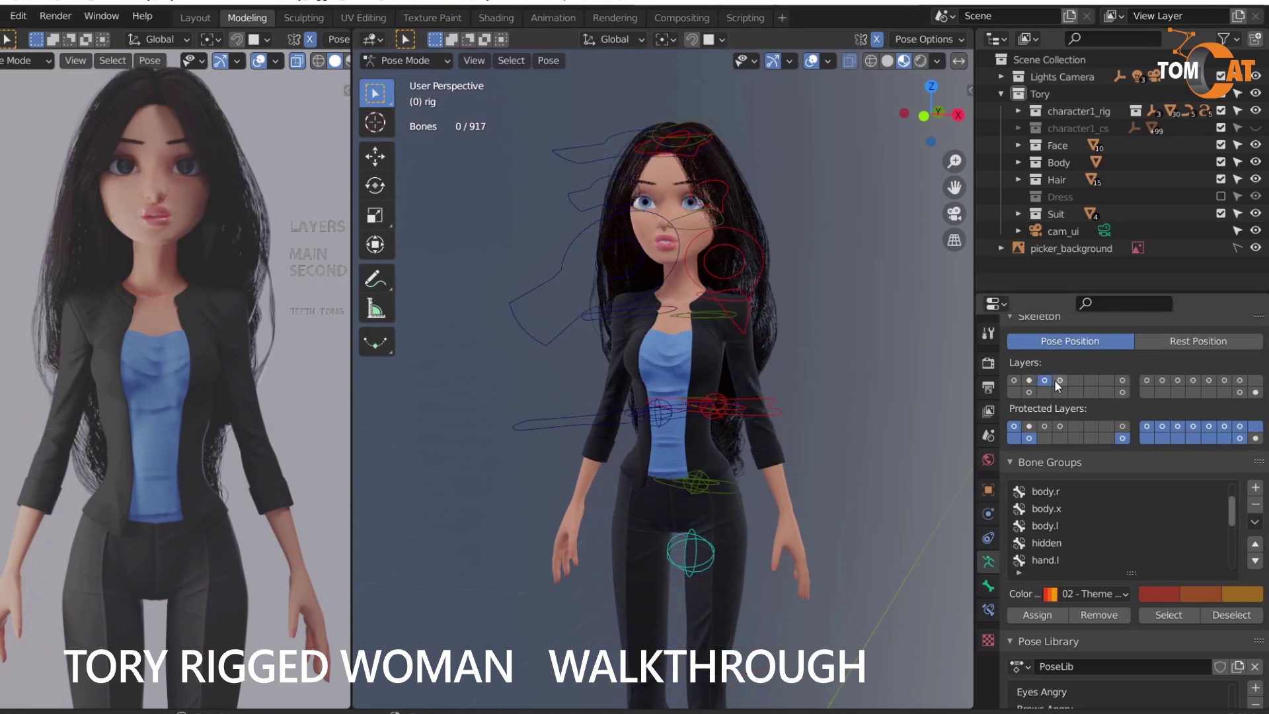
left_click(1059, 382)
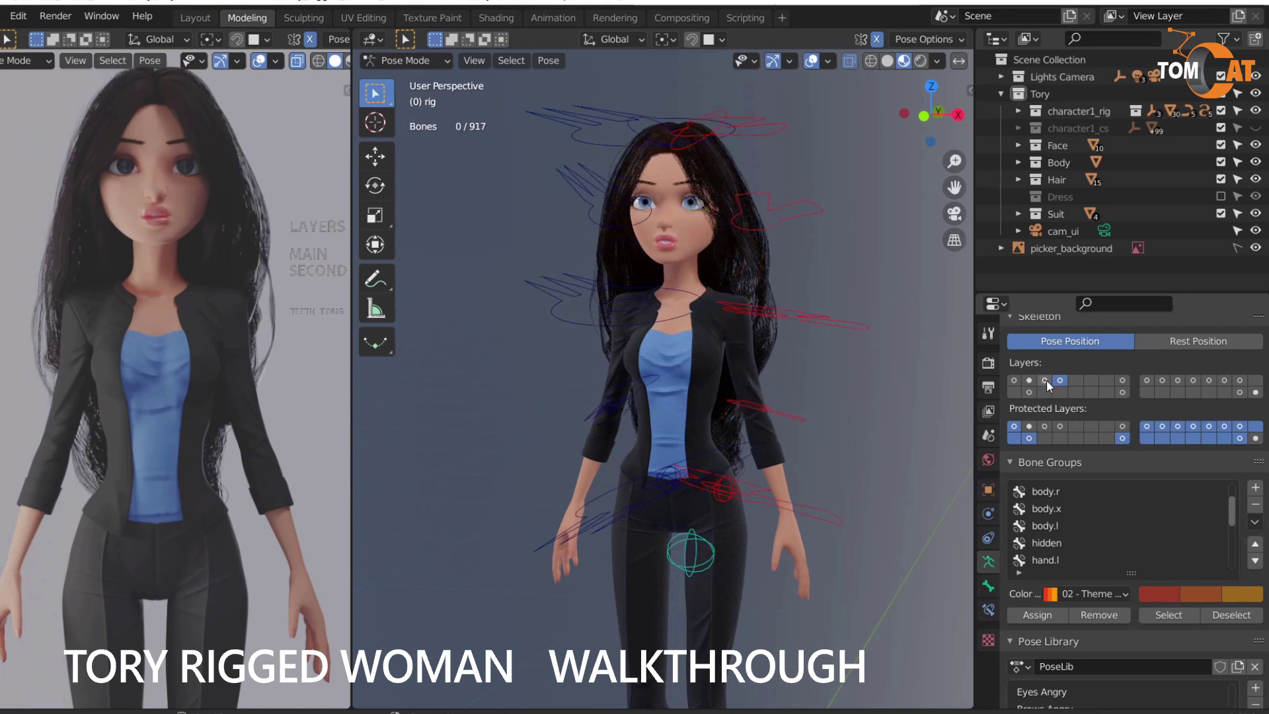
left_click(1045, 380)
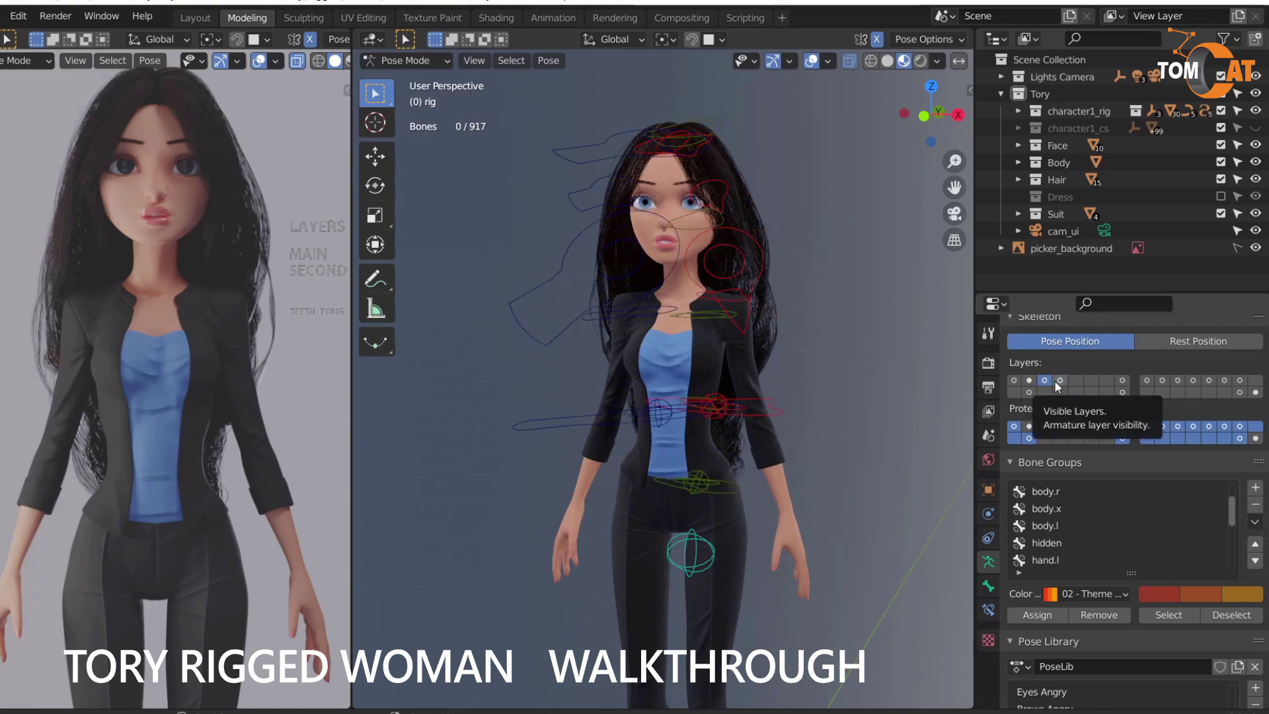
left_click(1057, 381)
left_click(1046, 381)
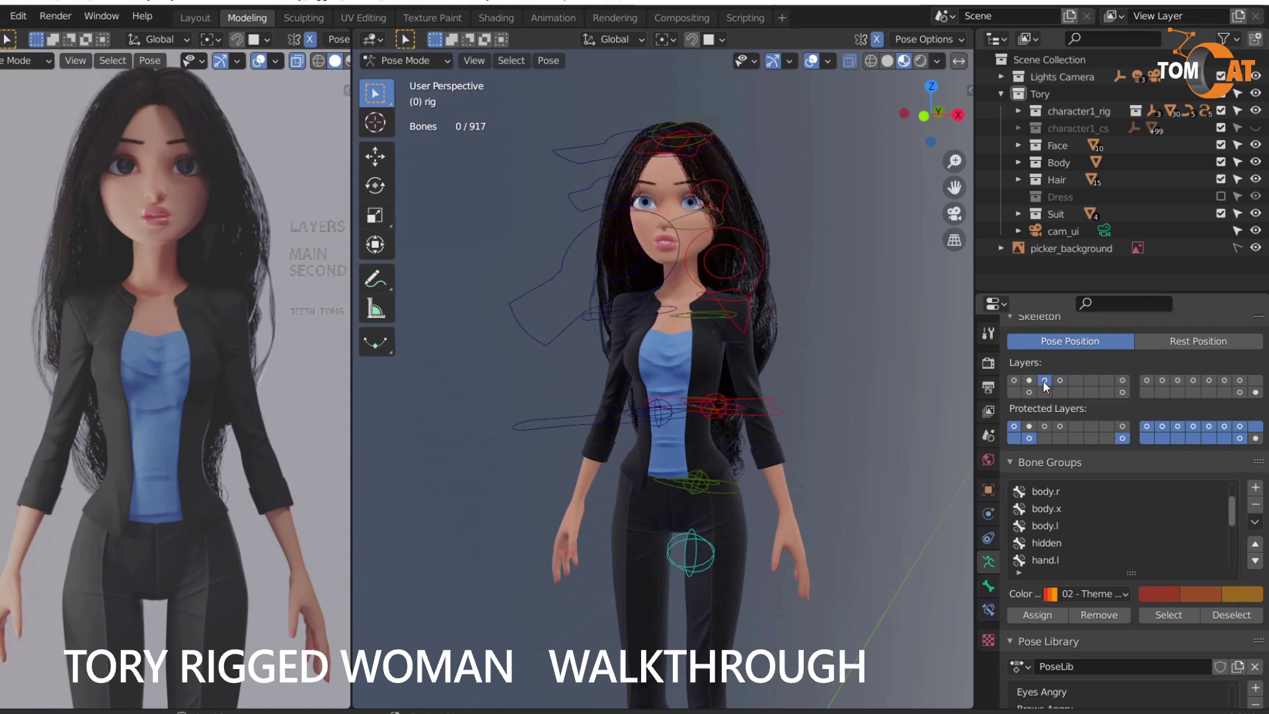
left_click(1060, 382)
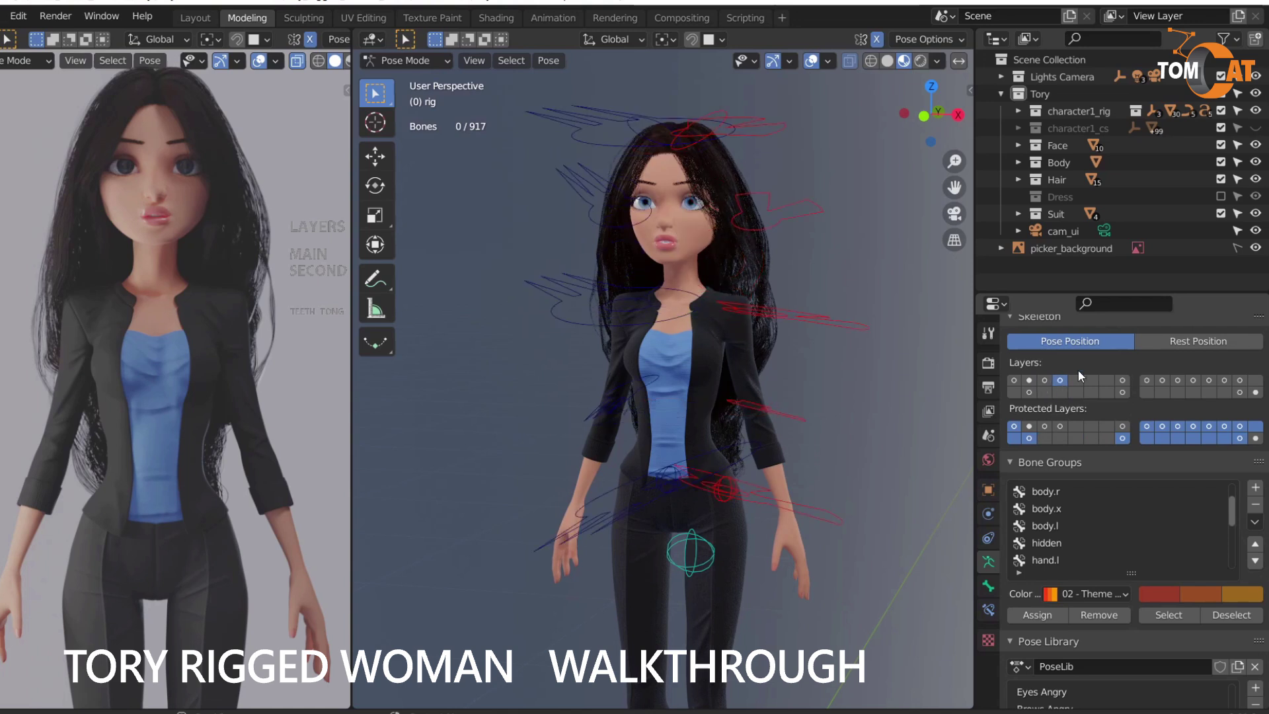
left_click(1256, 393)
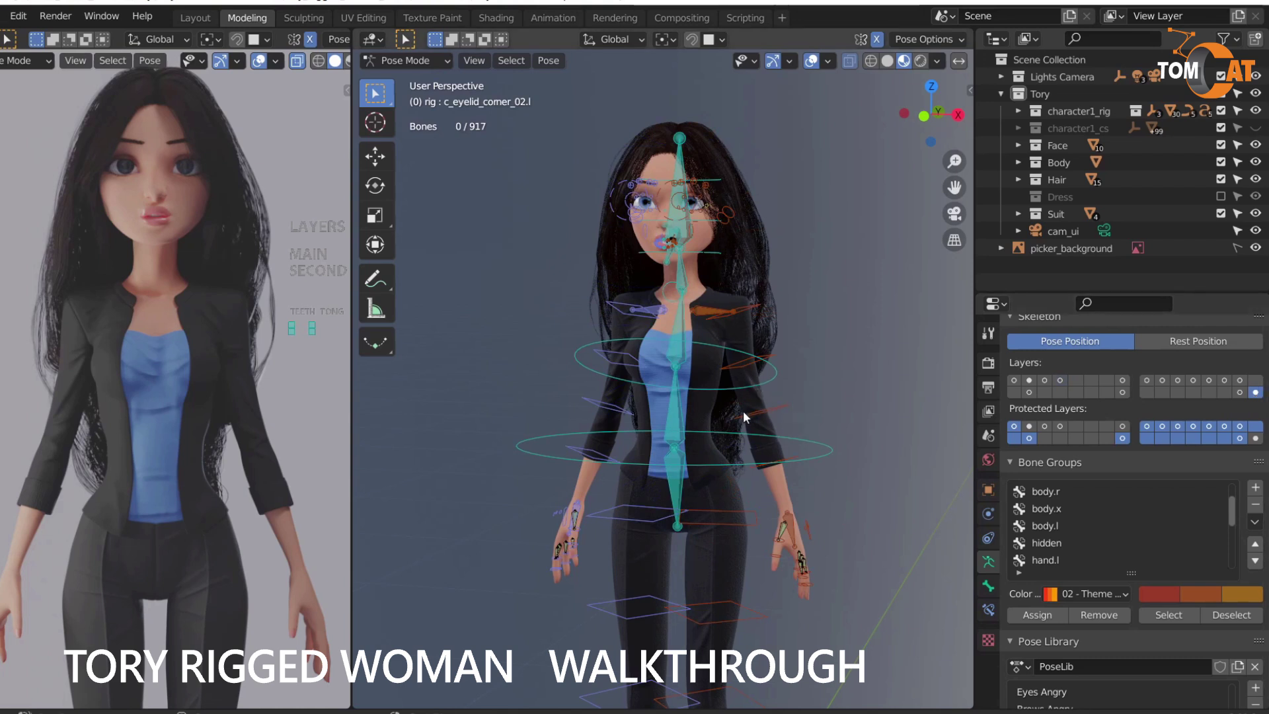
middle_click_drag(754, 399, 741, 453)
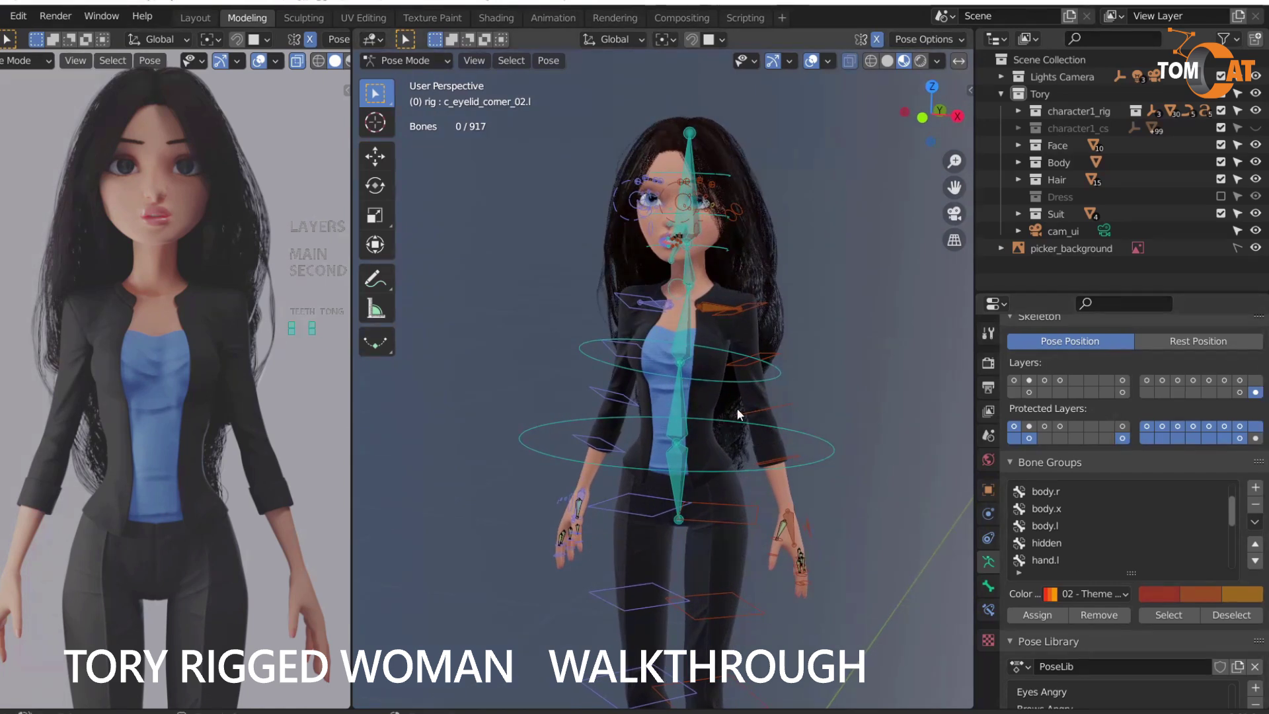
Step: Return to layers 2 and 1, select the cc_all hair_target control, and view her back
left_click(1030, 381)
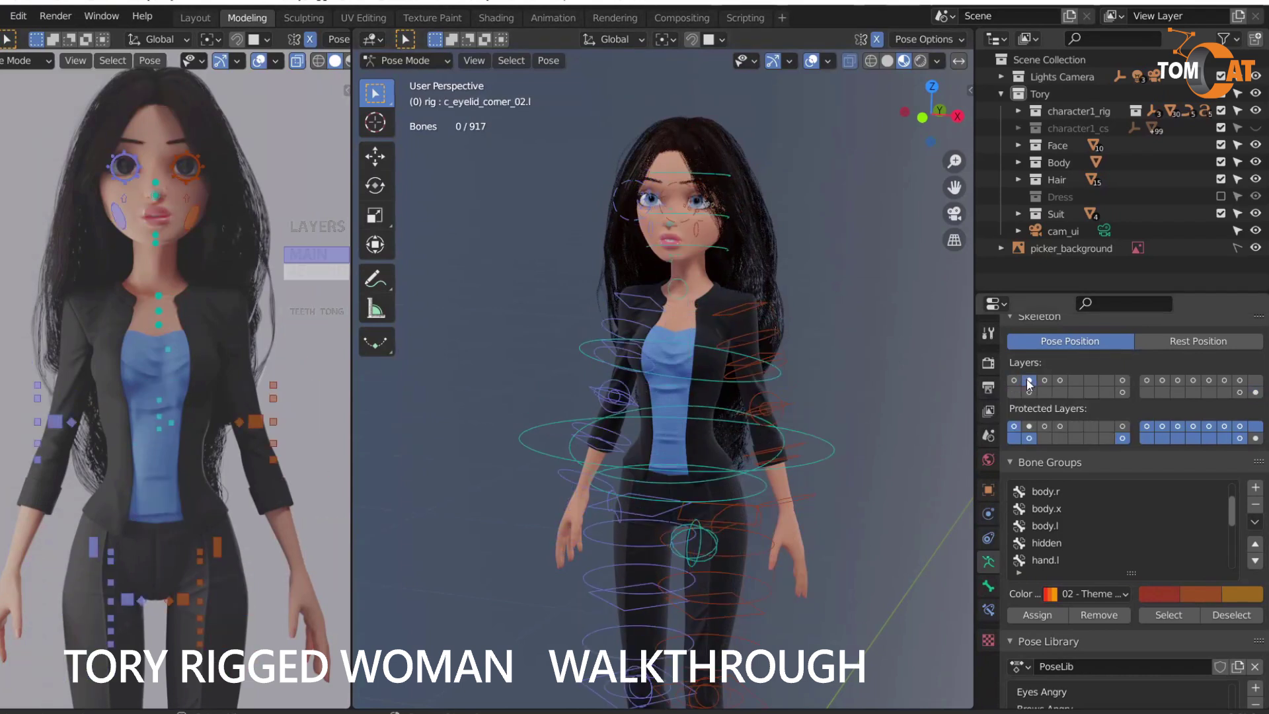
left_click(1014, 380)
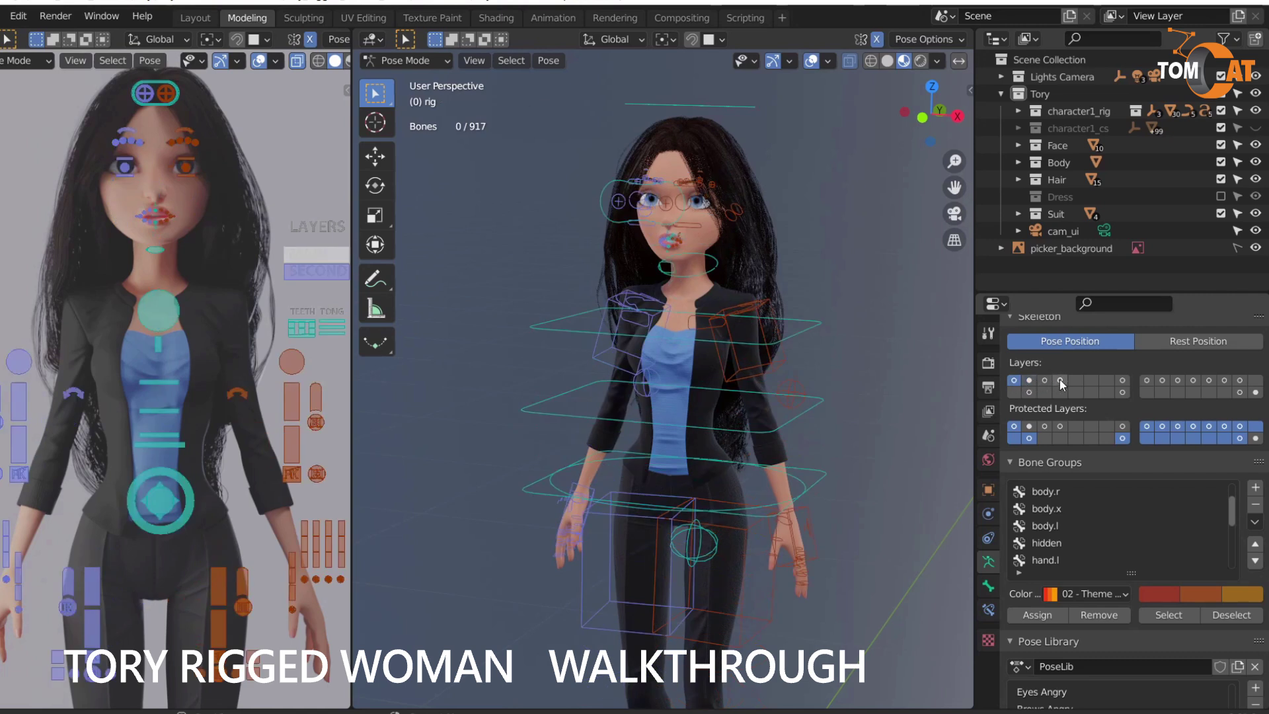
left_click(703, 557)
middle_click_drag(742, 530, 815, 153)
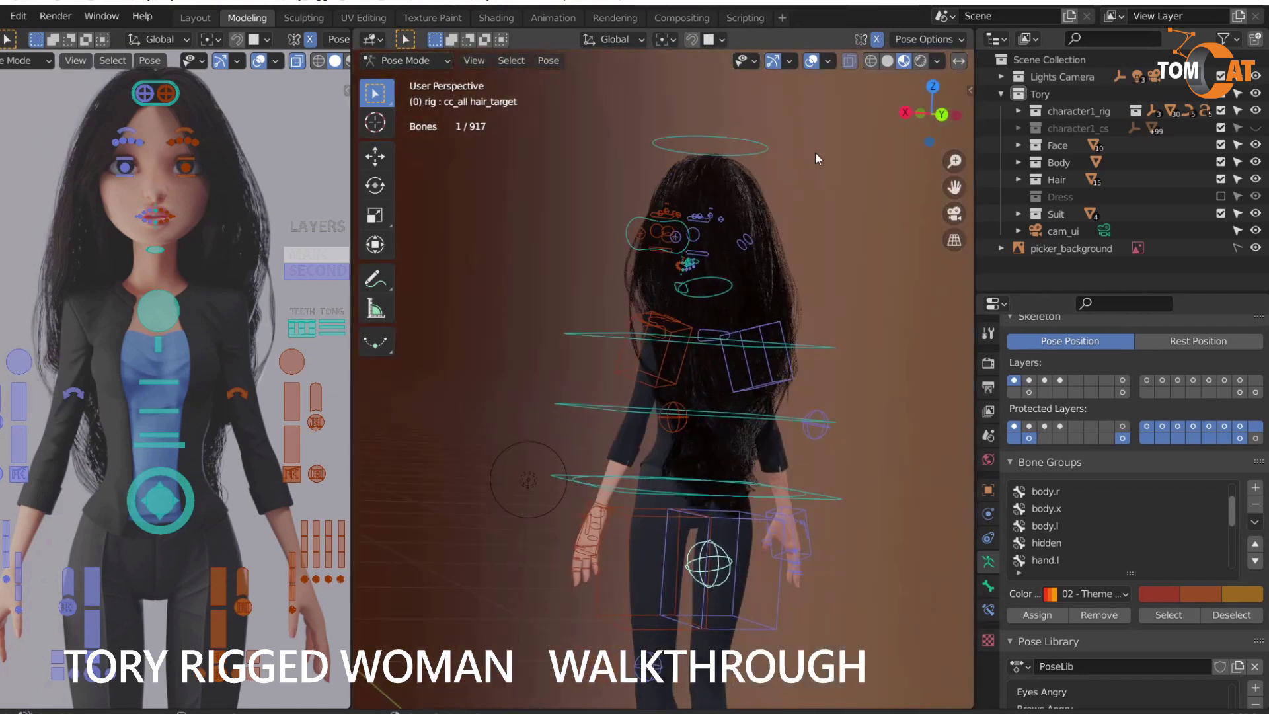
left_click(887, 62)
mouse_move(794, 287)
middle_mouse_down()
mouse_move(648, 443)
mouse_move(636, 415)
mouse_move(852, 429)
mouse_move(528, 406)
mouse_move(526, 483)
middle_mouse_up()
key("g")
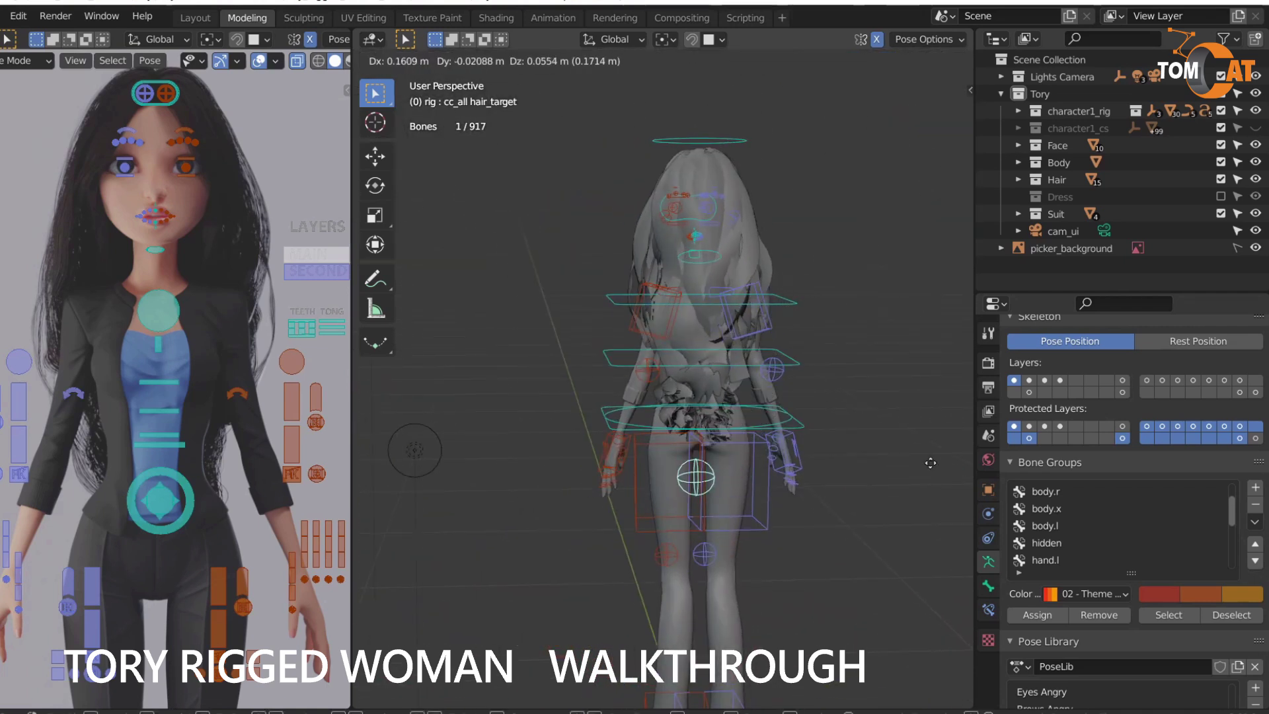
left_click(867, 477)
middle_click_drag(866, 471, 616, 425)
key("g")
left_click(740, 426)
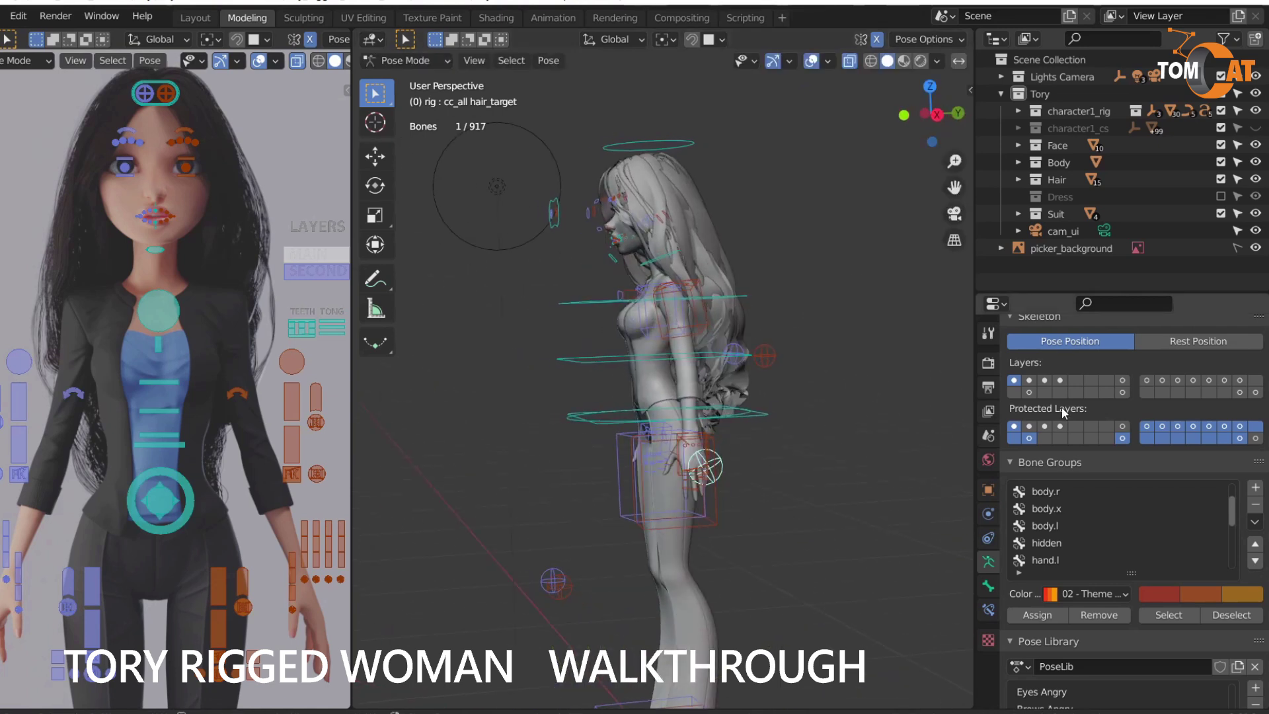
left_click(1060, 380)
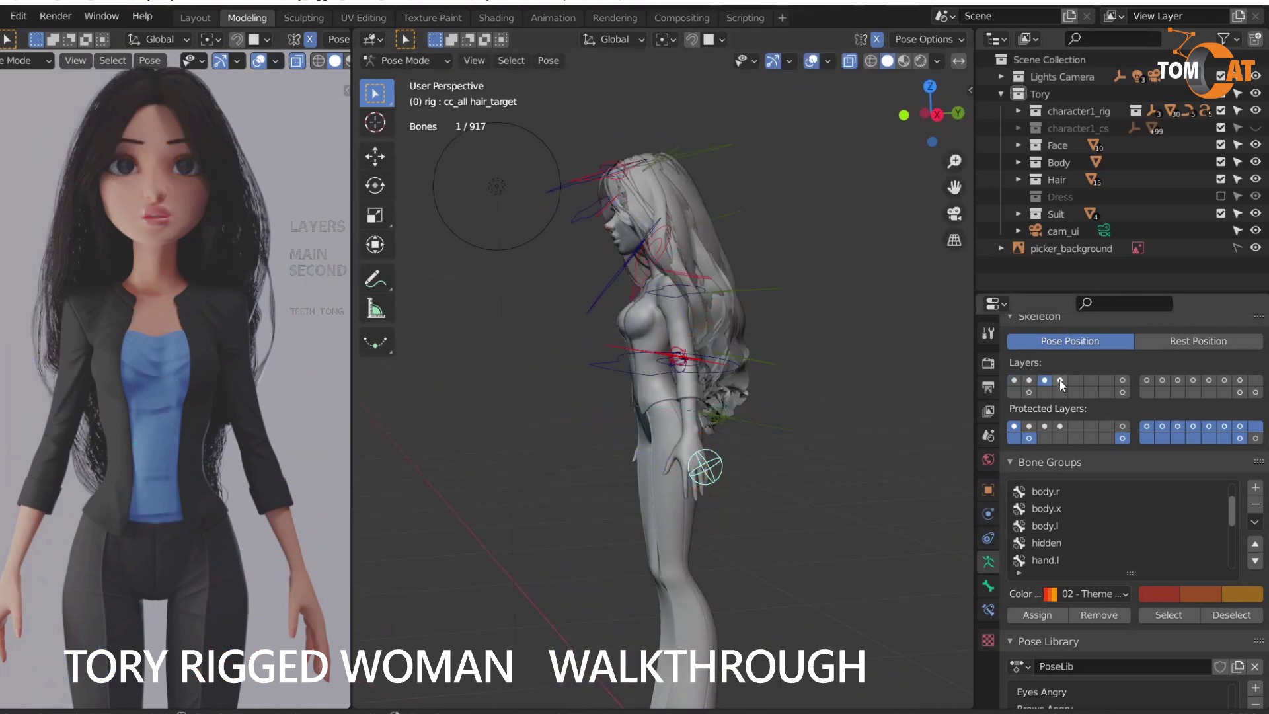
left_click(1045, 380)
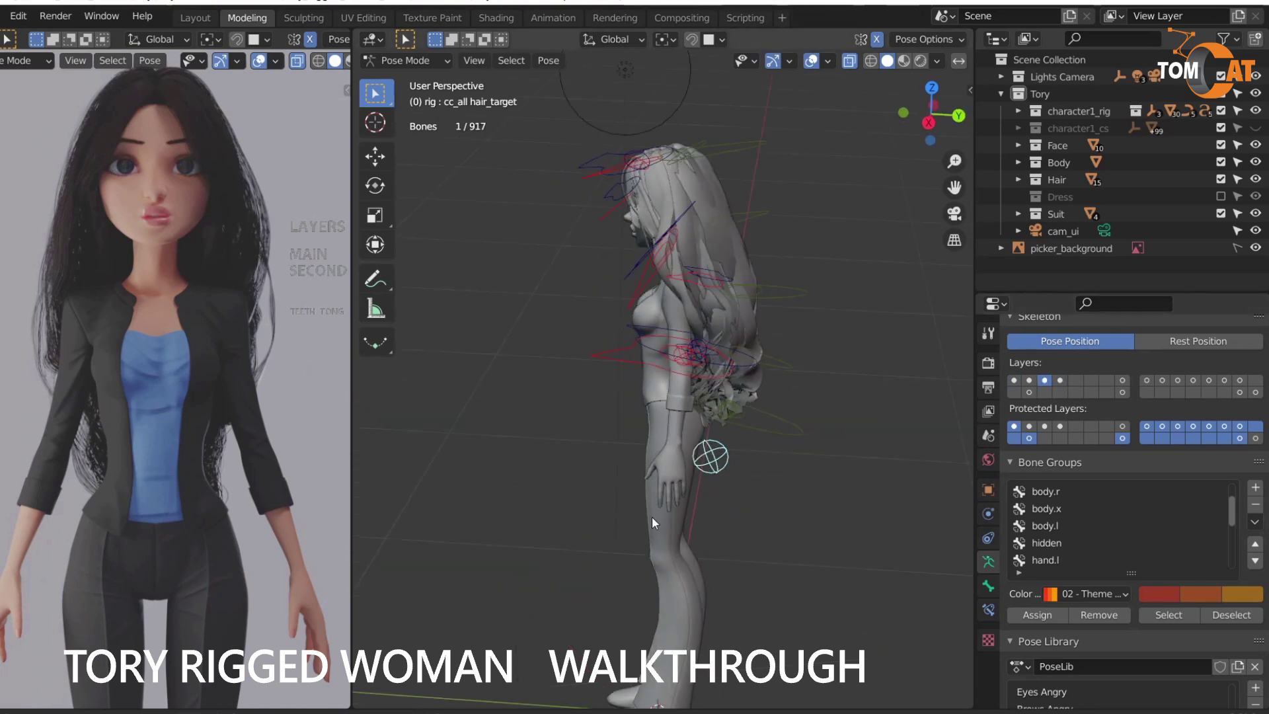
left_click(1060, 381)
middle_click_drag(820, 466, 689, 553)
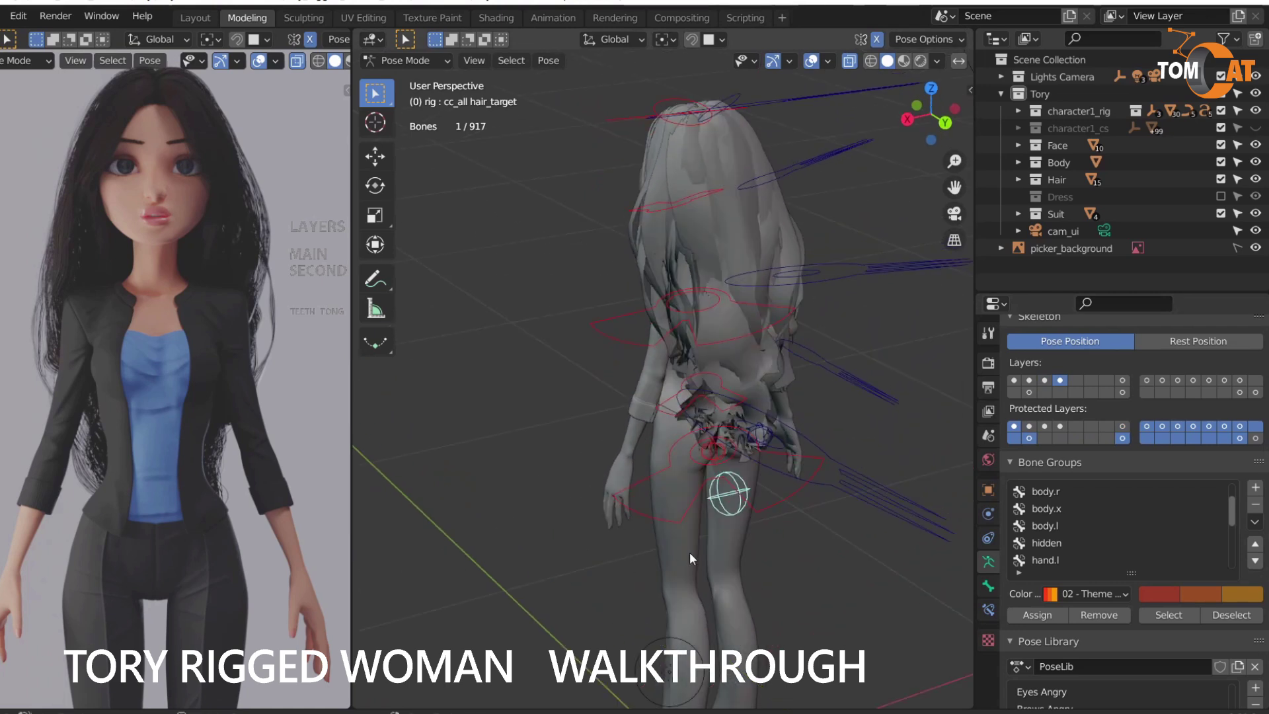
left_click(565, 557)
middle_click_drag(566, 557, 701, 493)
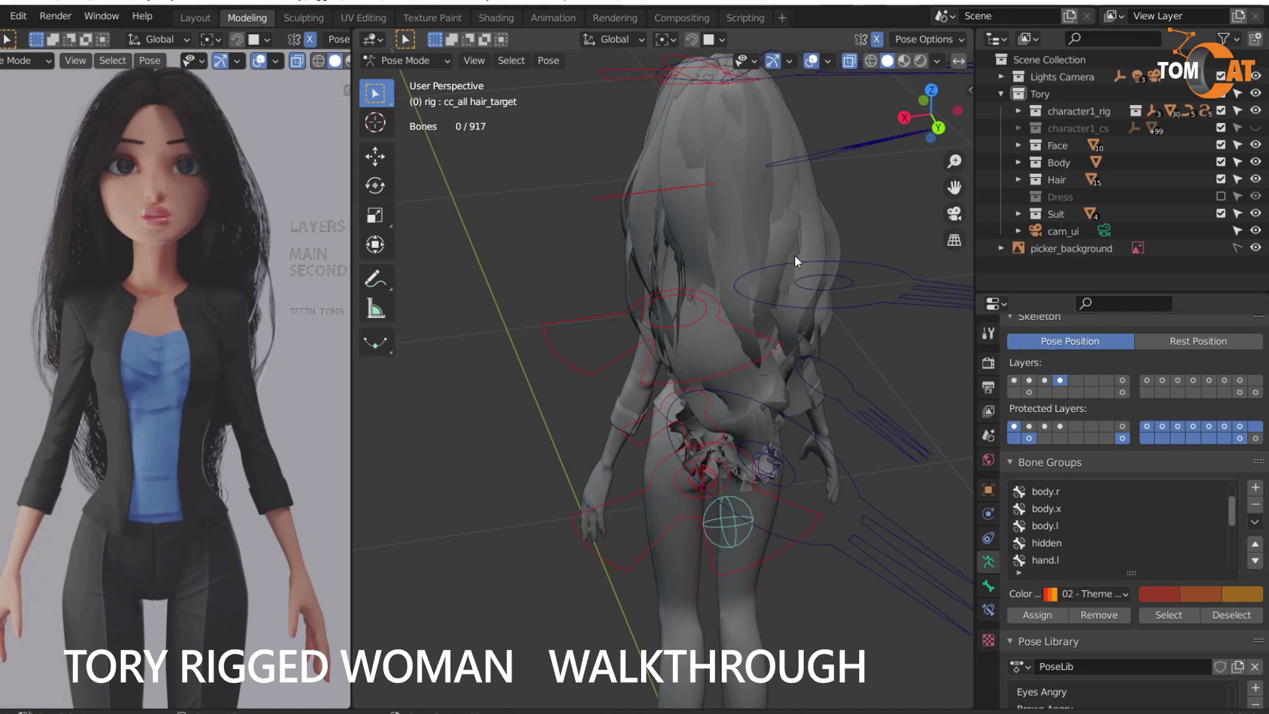
left_click(699, 474)
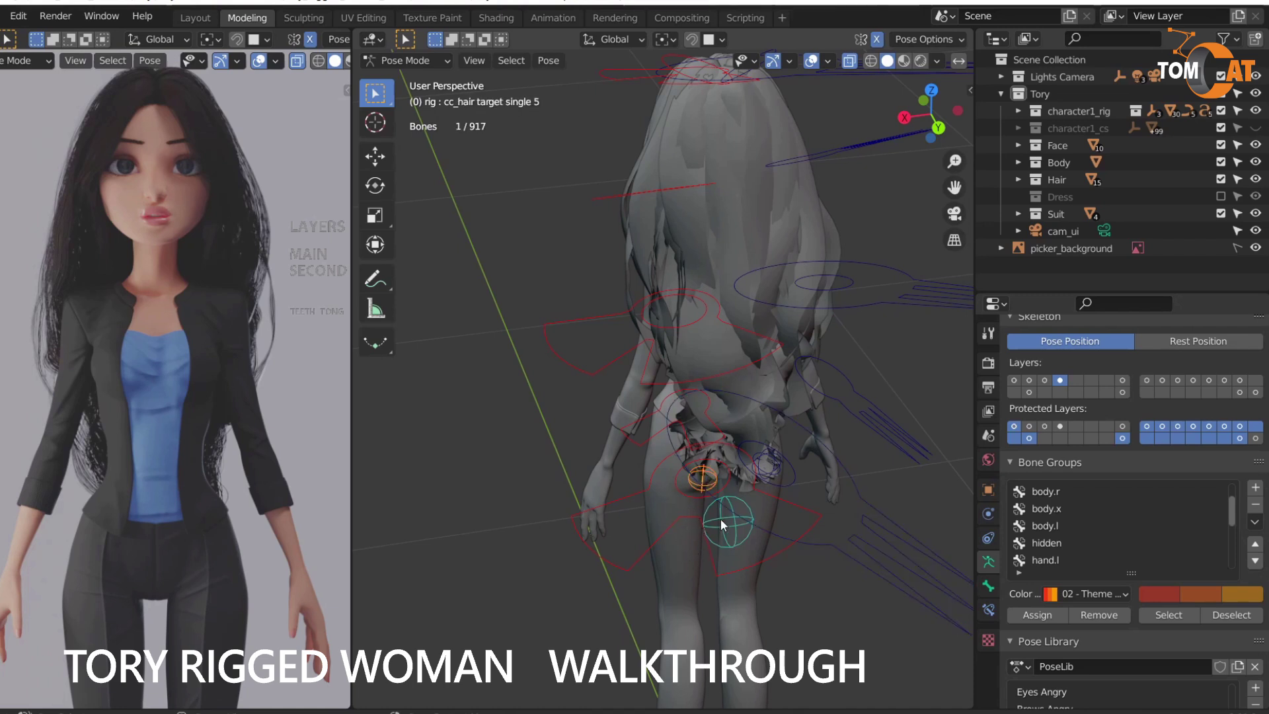
key("g")
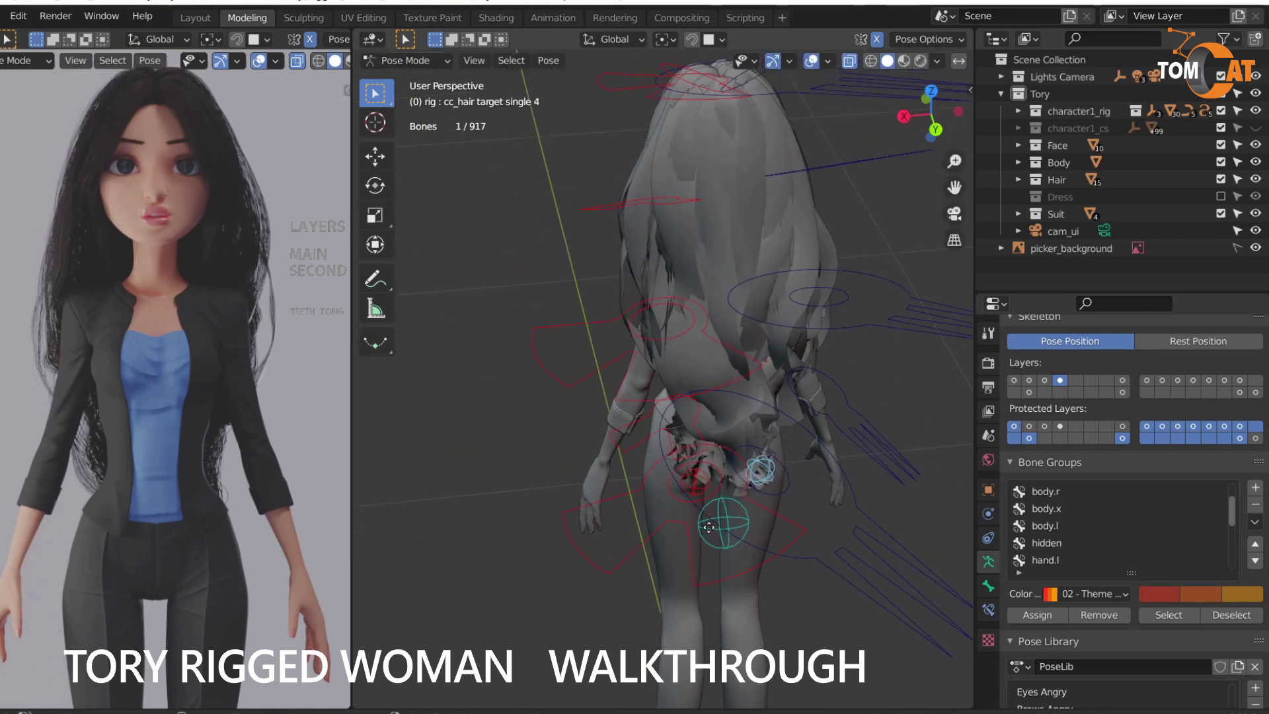
key("g")
right_click(727, 566)
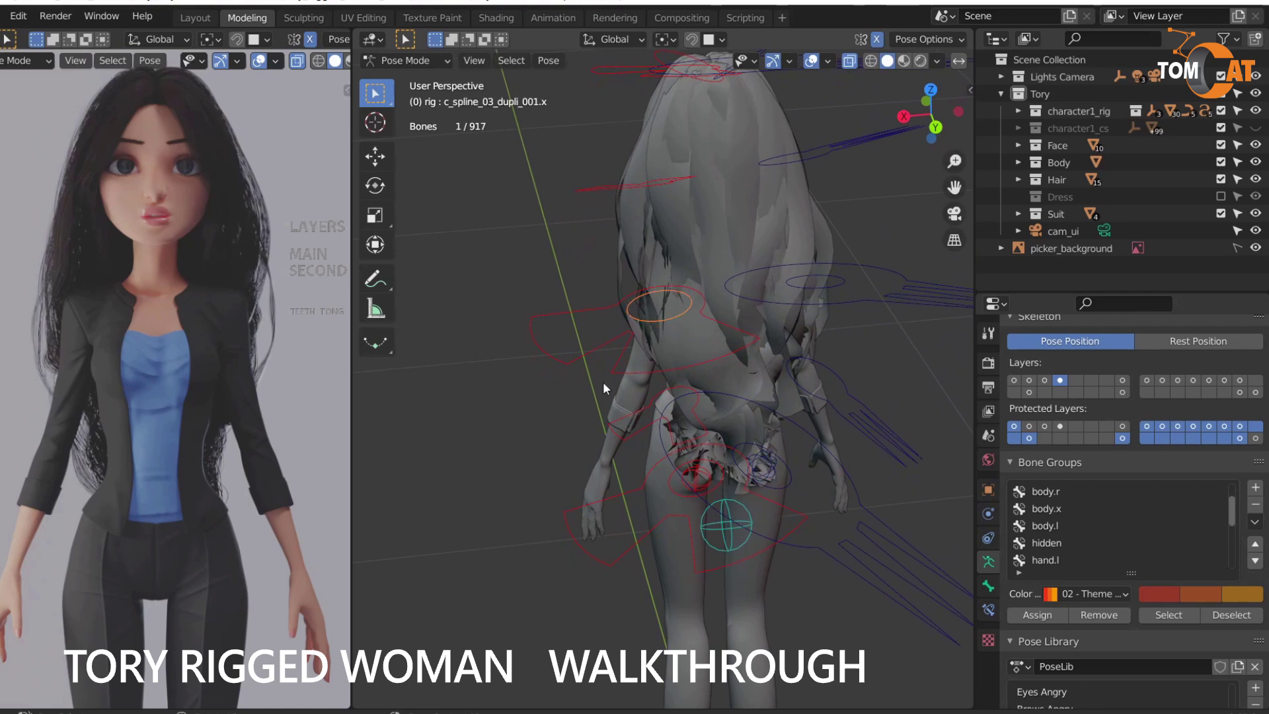
key("g")
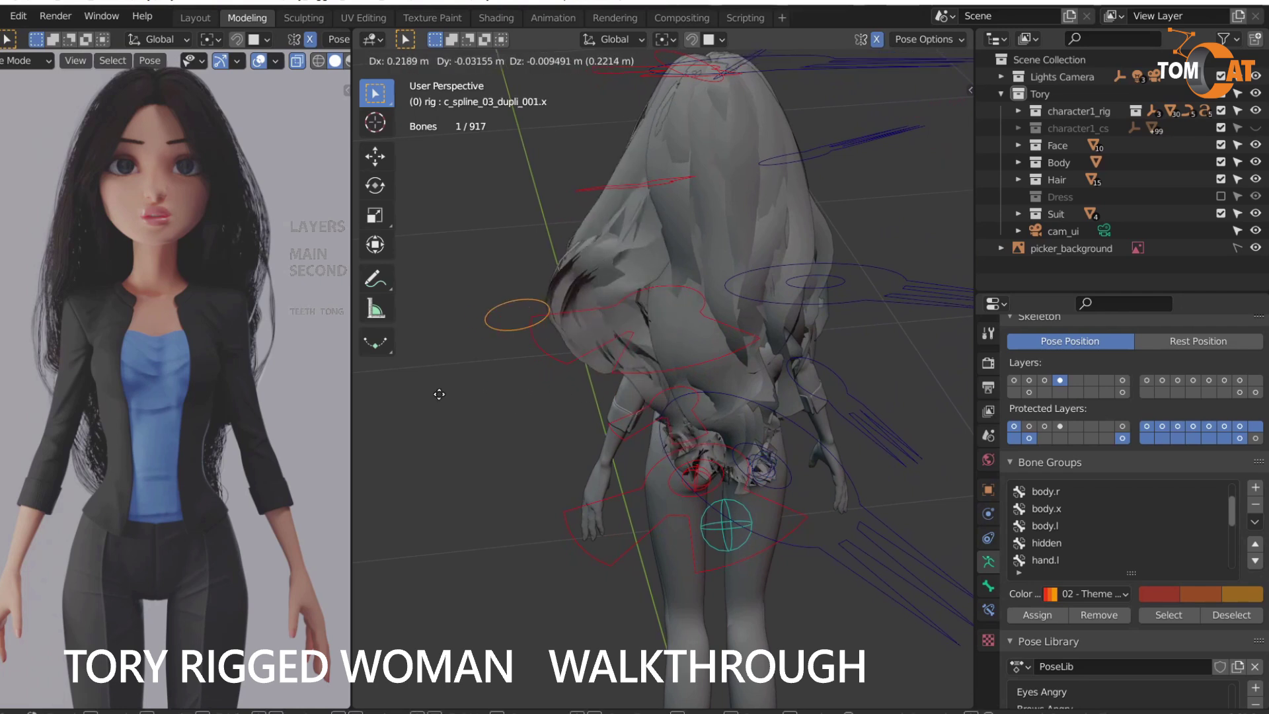
key("Escape")
middle_click_drag(499, 421, 638, 503)
left_click(617, 299)
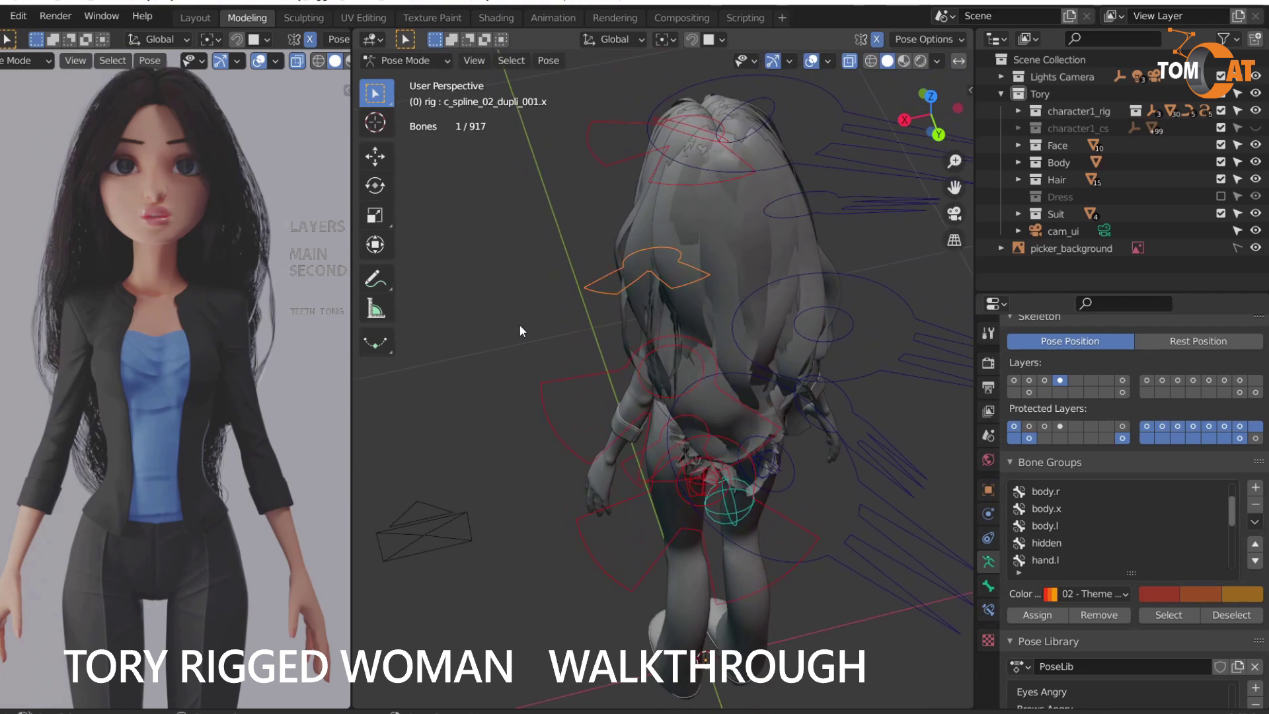
key("g")
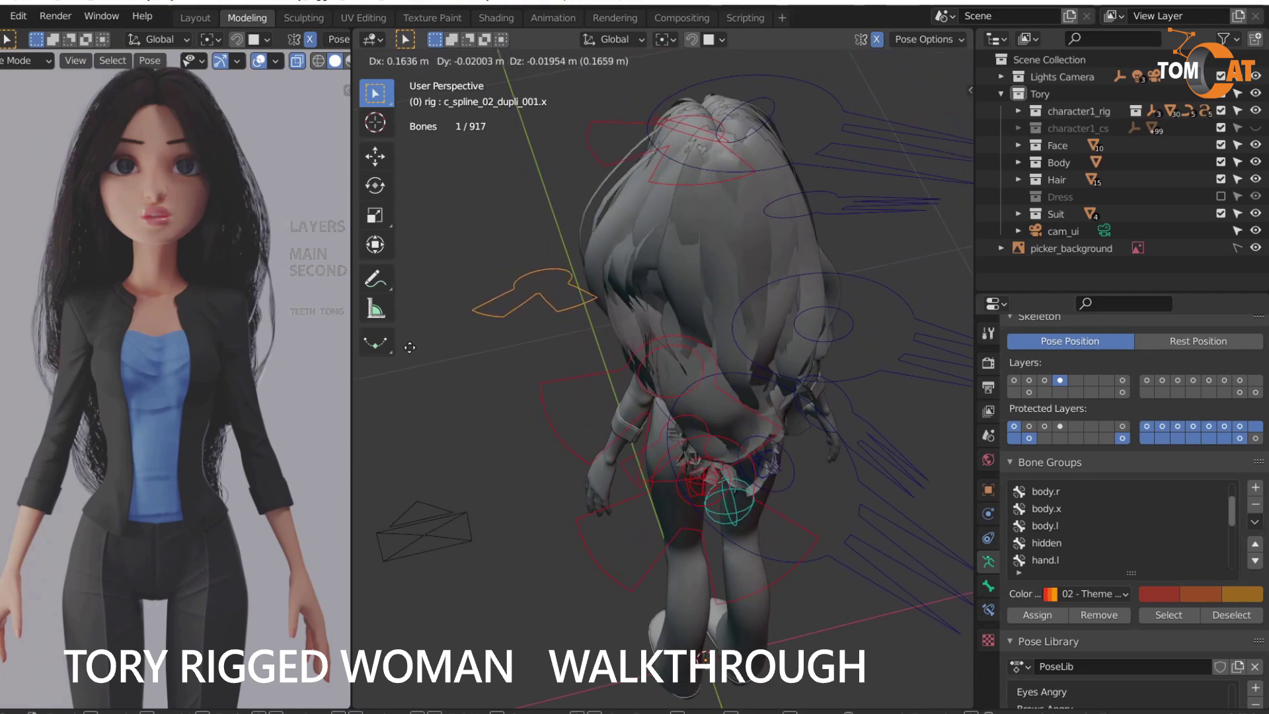
key("Escape")
middle_click_drag(608, 542, 608, 471)
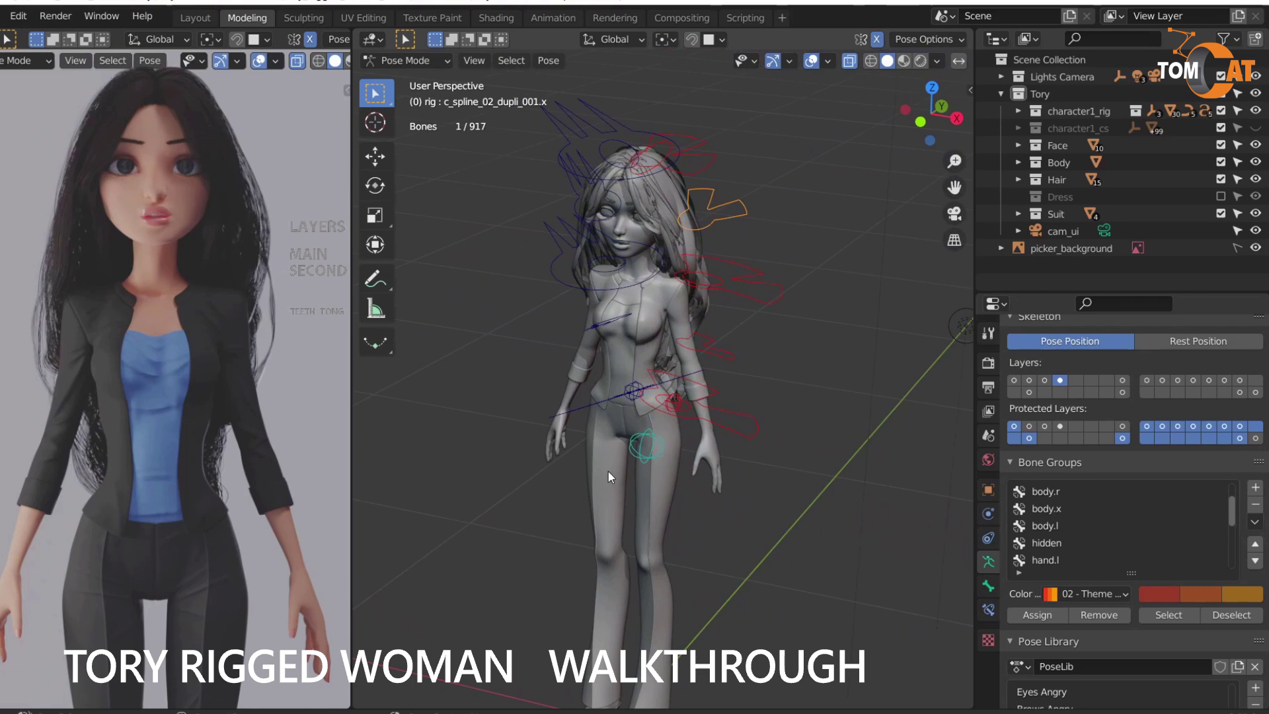
scroll(608, 470, "up", 2)
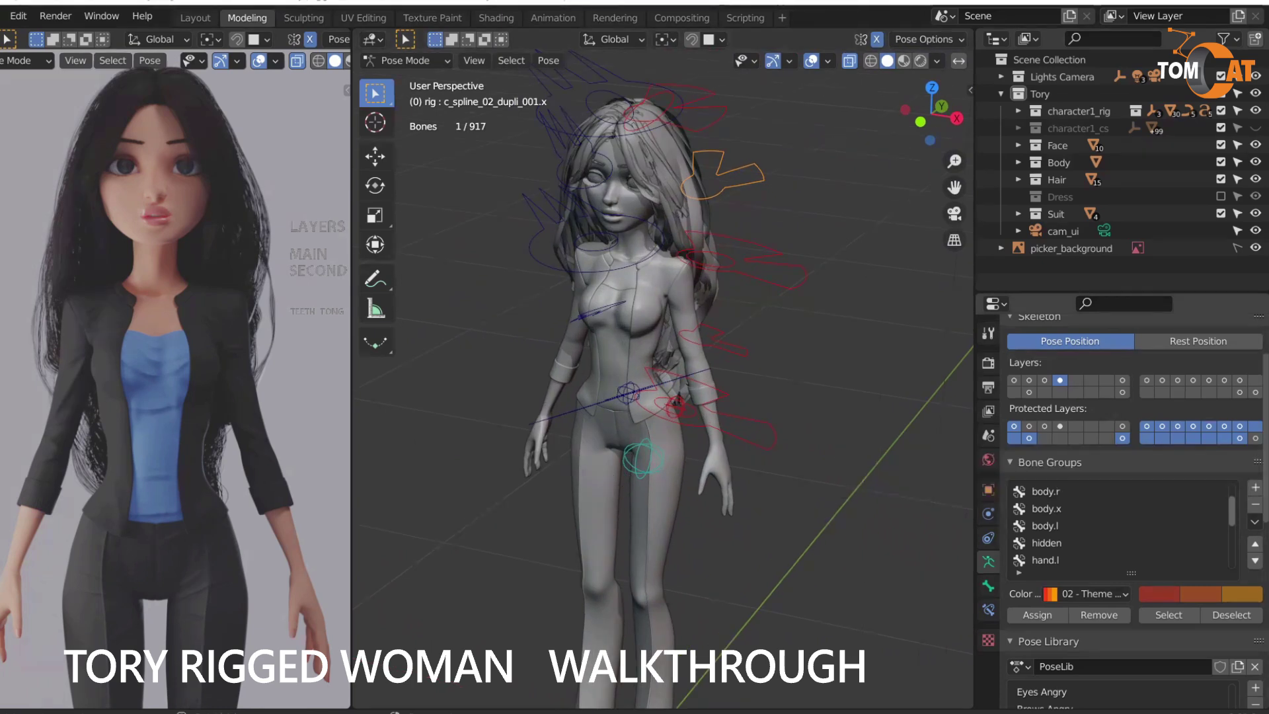
Step: Show bone layer 1 plus layer 2 so body and face controls both display
left_click(1014, 381)
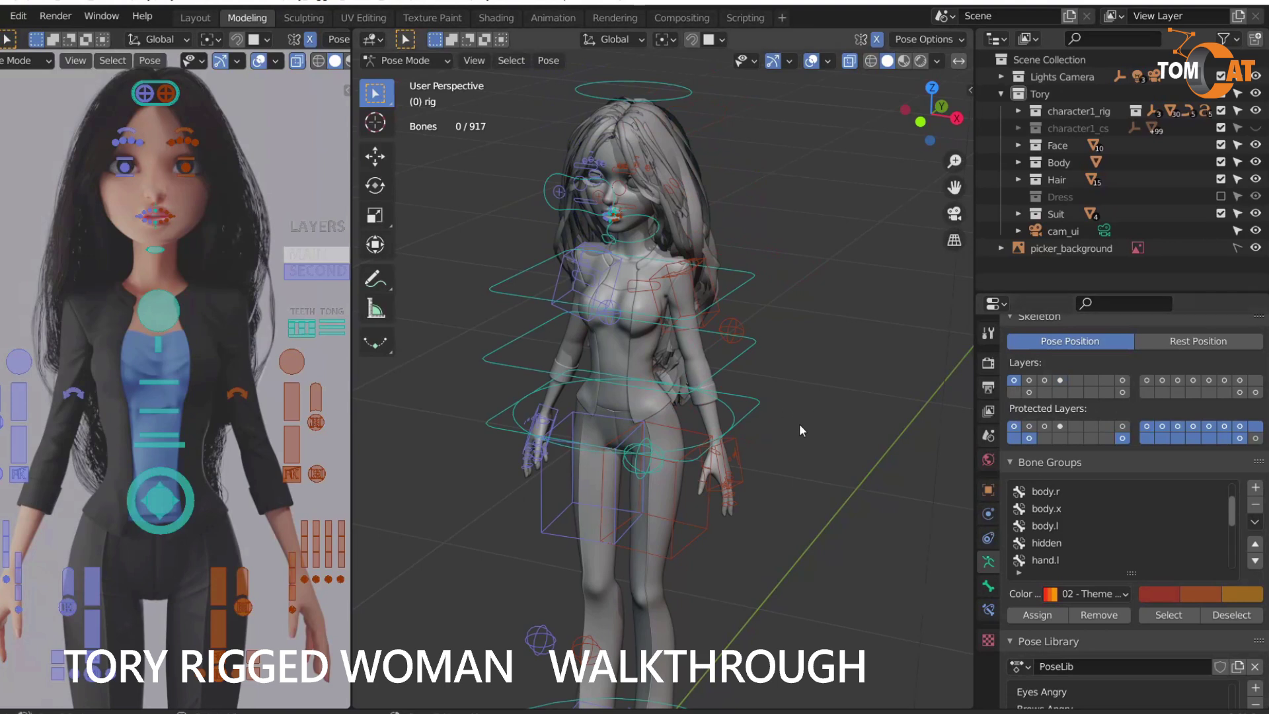
scroll(217, 298, "down", 1)
scroll(217, 299, "up", 1)
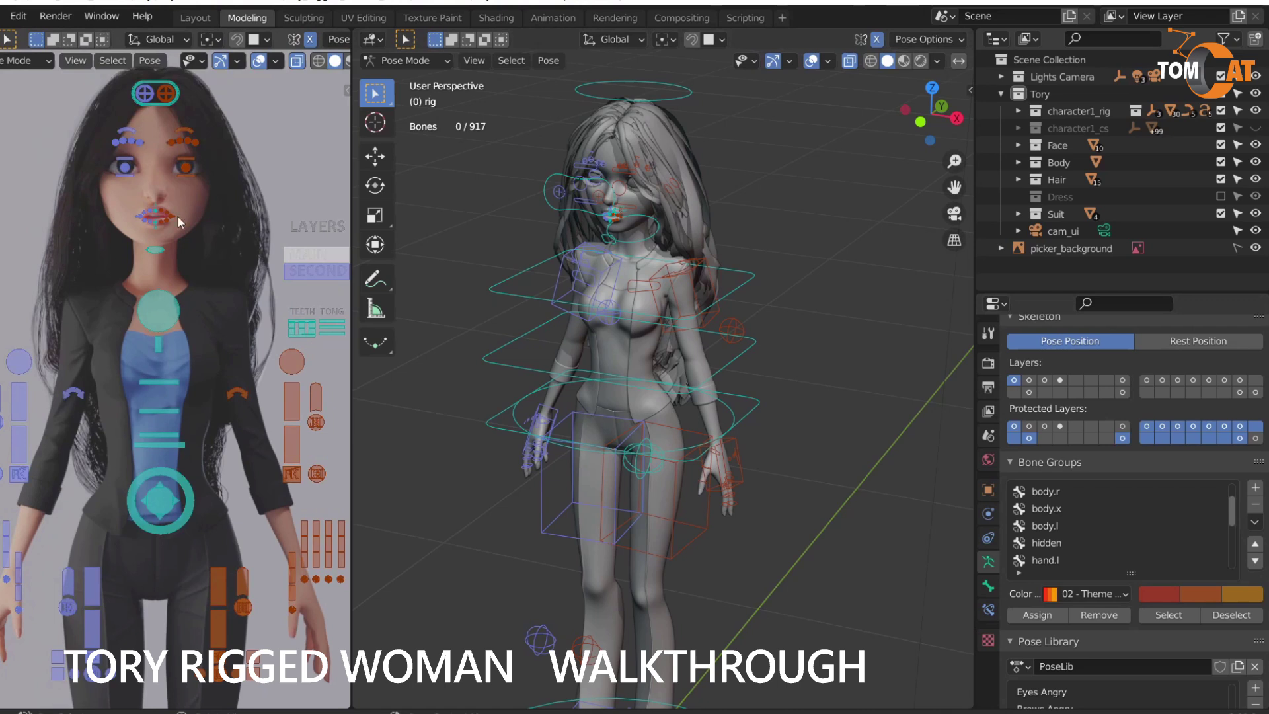
left_click(1030, 379, "shift")
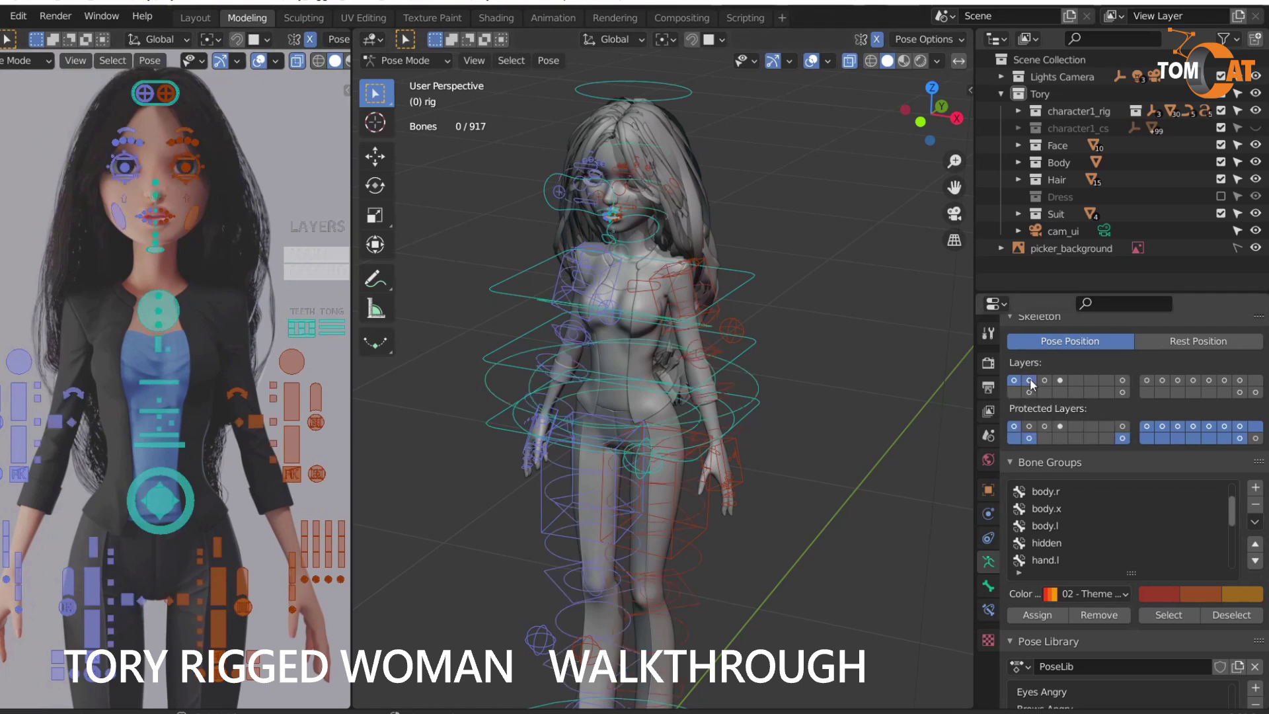
middle_click_drag(728, 397, 700, 392)
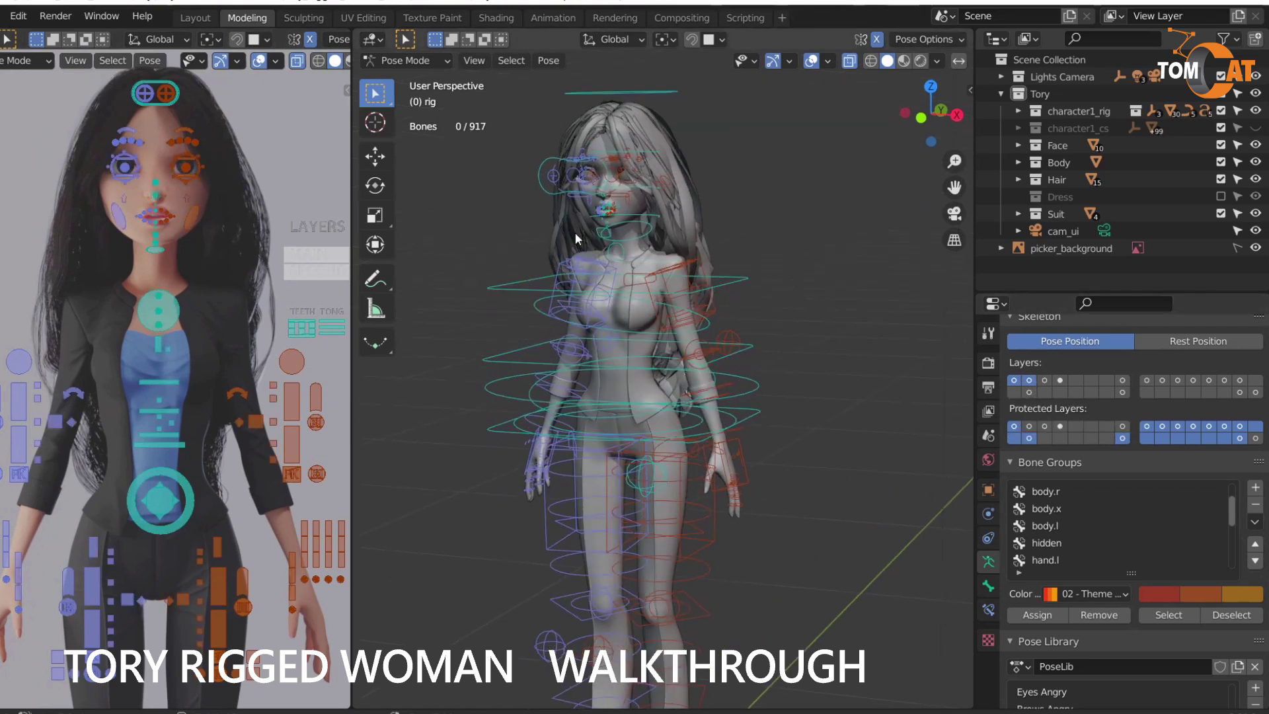
scroll(616, 341, "up", 3)
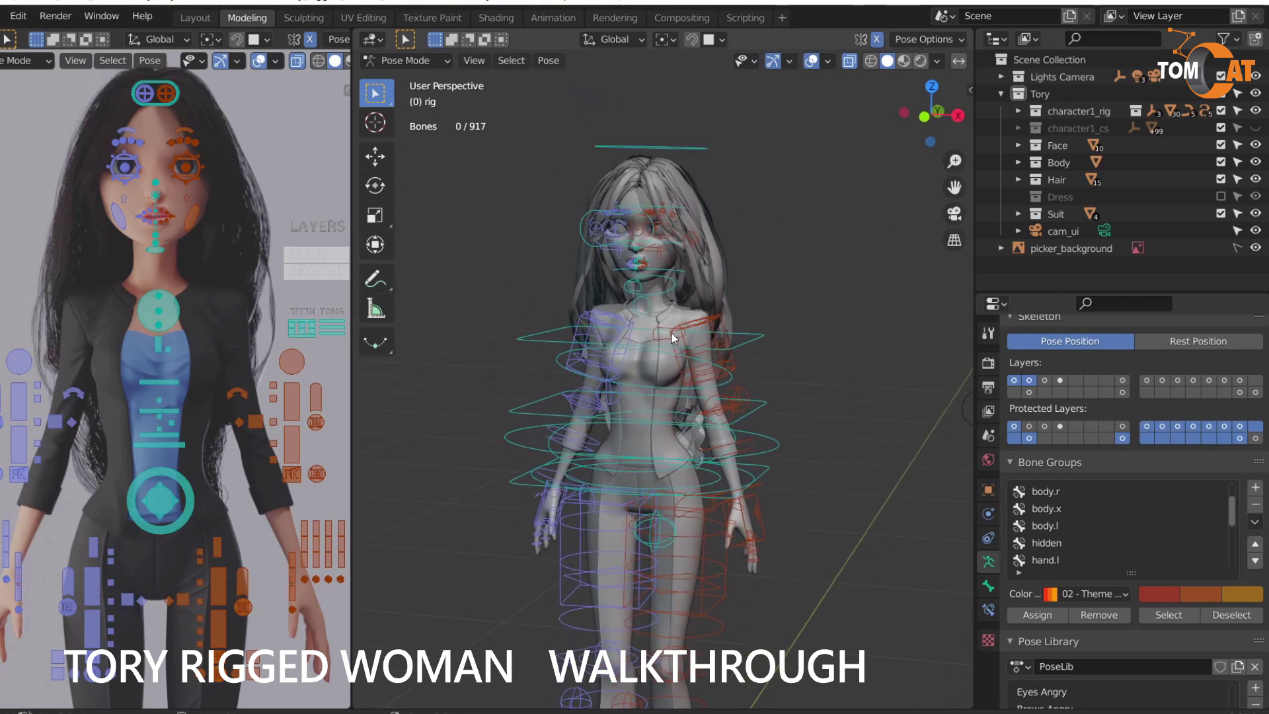
scroll(513, 353, "up", 2)
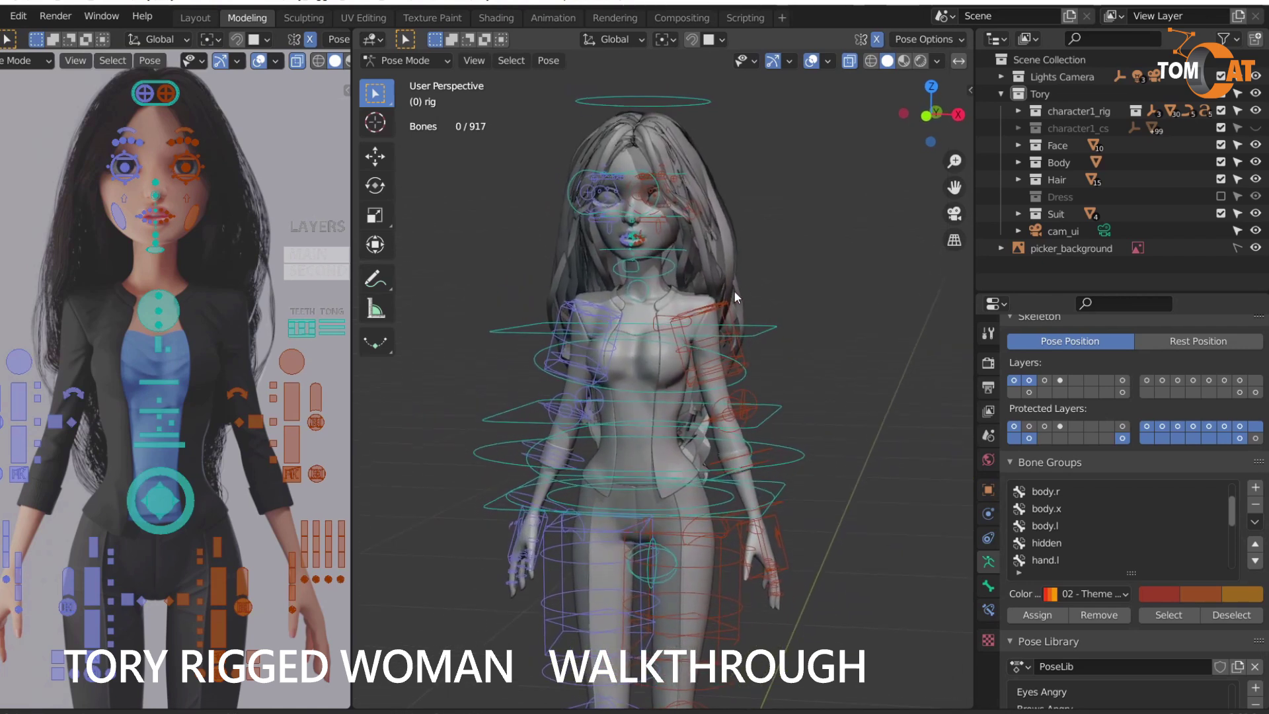
Step: Box-select all the eye controls in the picker, then clear the selection
left_click_drag(560, 173, 688, 215)
middle_click_drag(764, 330, 736, 398)
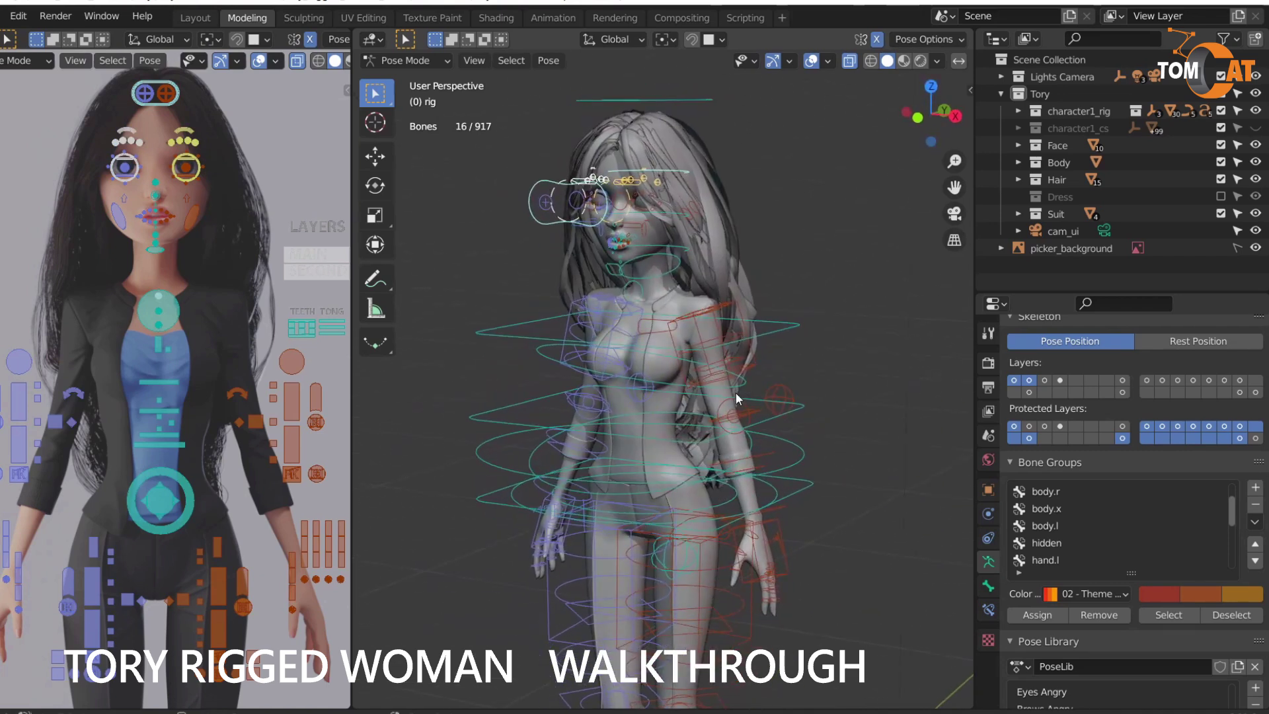
left_click(485, 245)
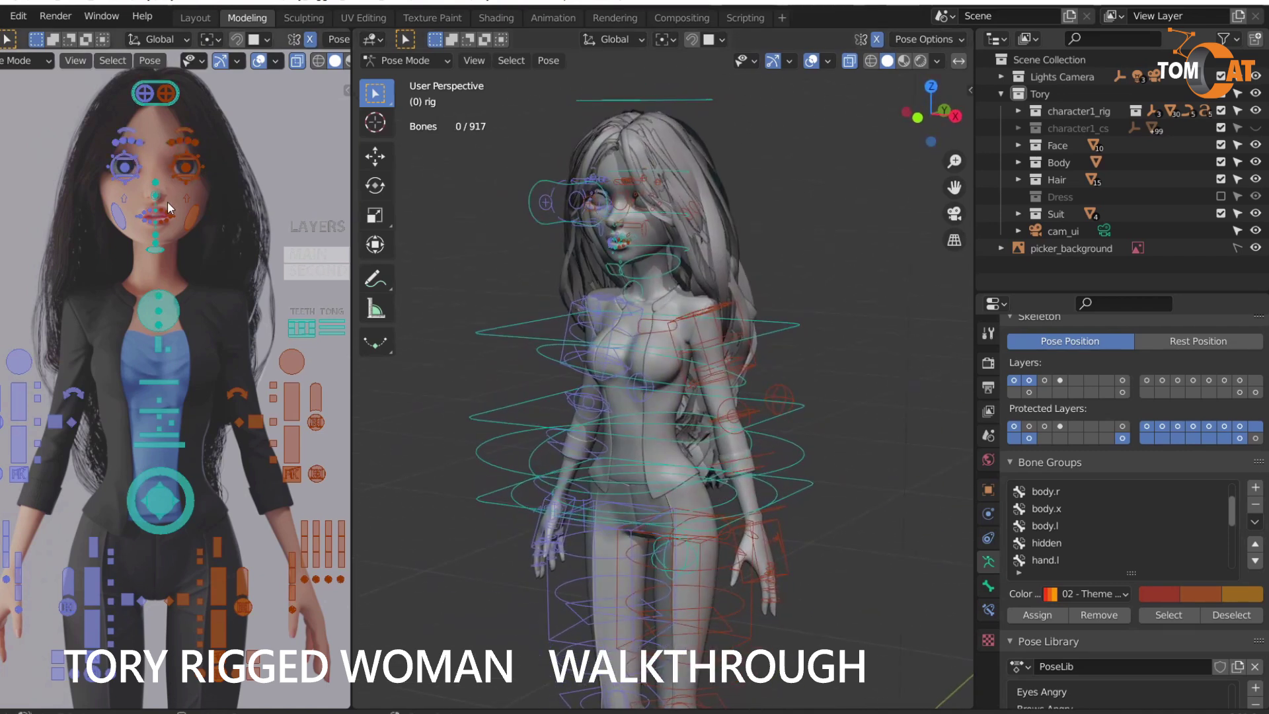
Step: Zoom the picker onto the face and box-select both eyebrow controls
scroll(166, 204, "up", 2)
scroll(160, 341, "up", 2)
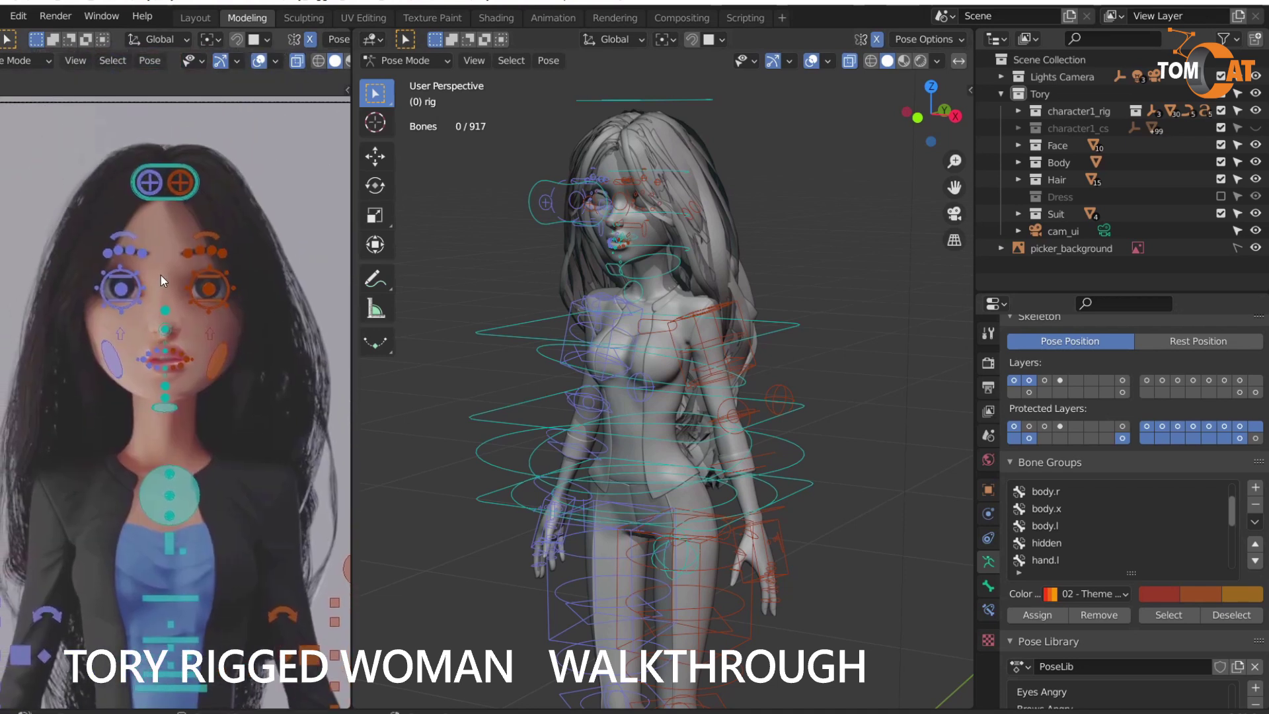
scroll(179, 252, "up", 2)
middle_click_drag(180, 253, 145, 280, "shift")
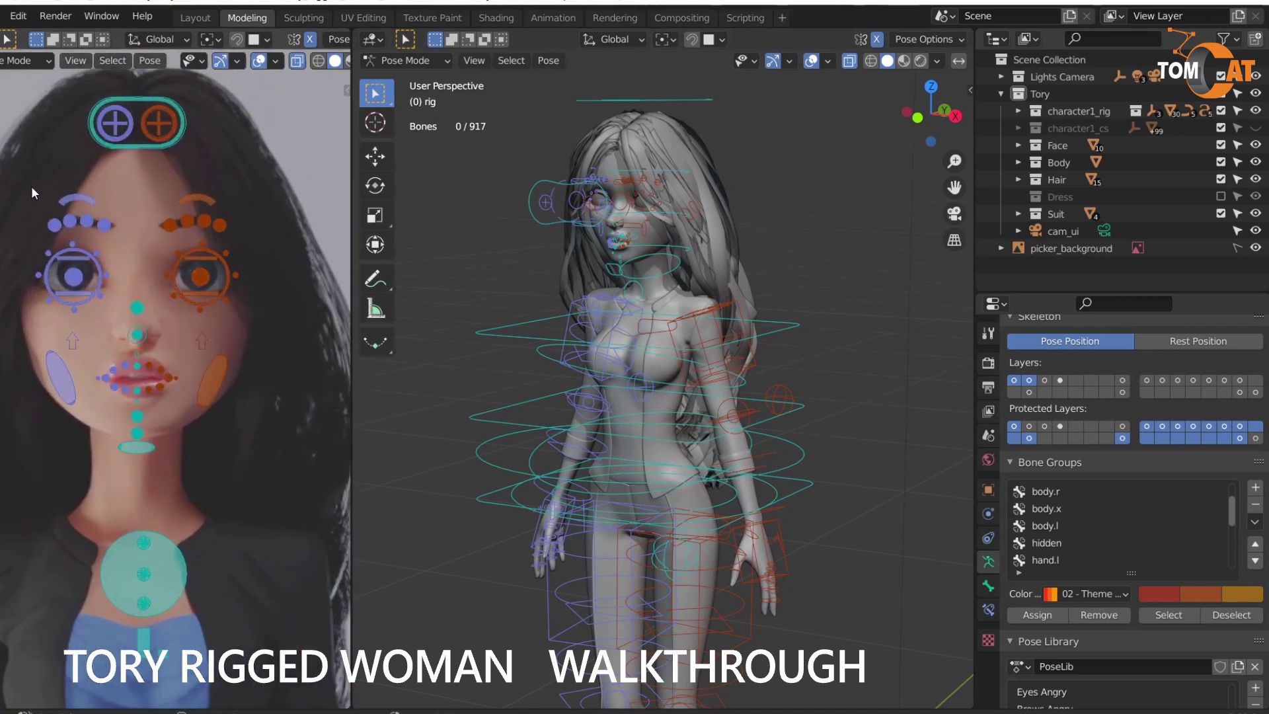
left_click_drag(19, 177, 257, 237)
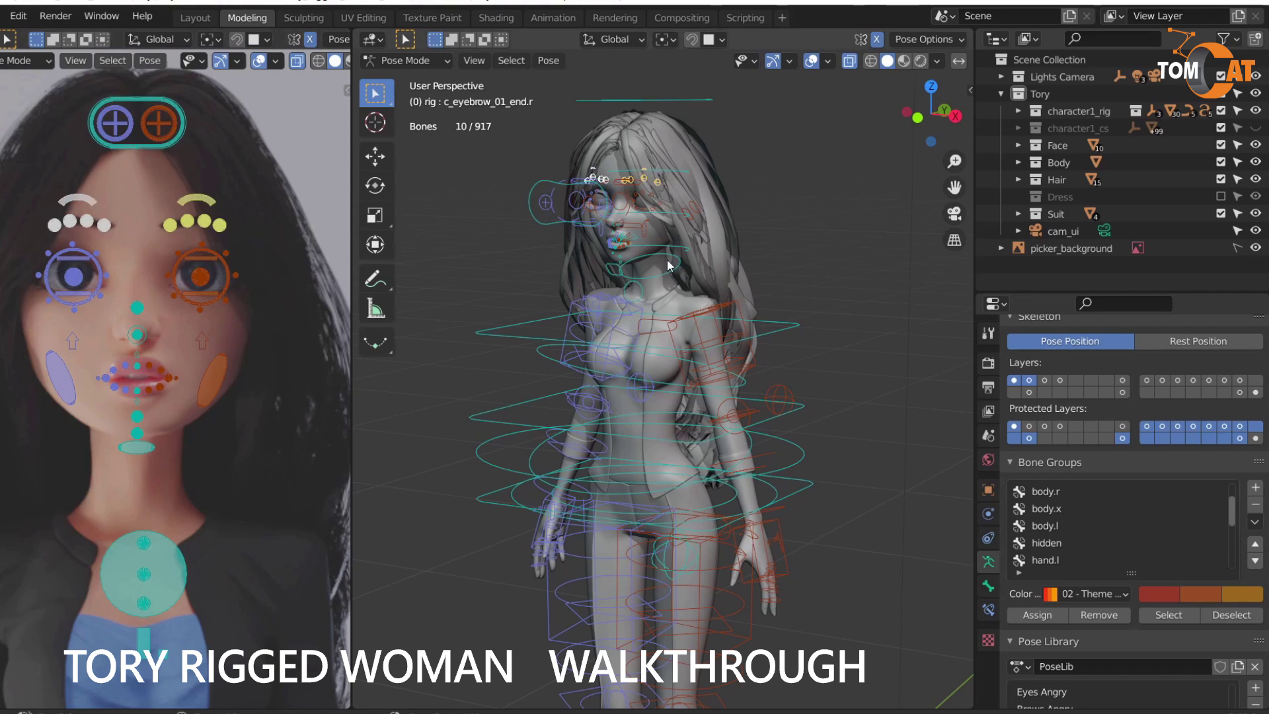
middle_click_drag(581, 264, 646, 201)
middle_click_drag(590, 249, 657, 277)
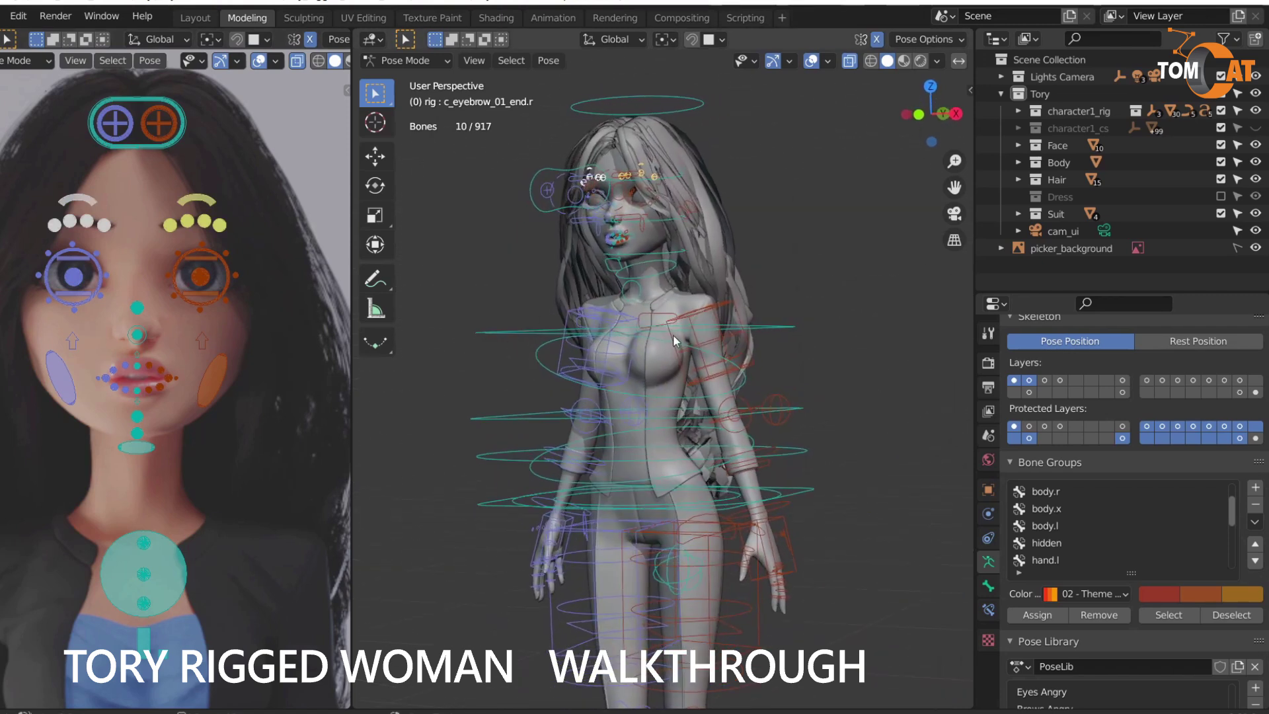
middle_click_drag(673, 334, 707, 344)
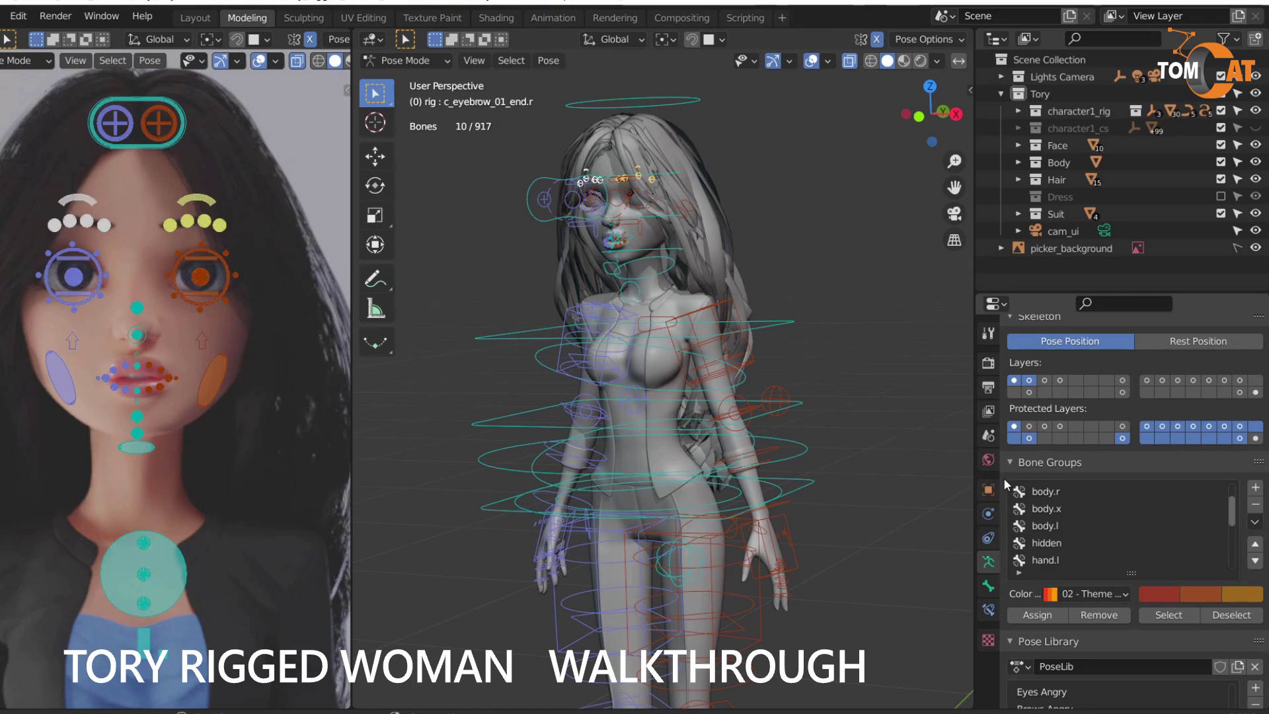
Step: Apply the Brows sad2 pose from the pose library to the eyebrows
scroll(1003, 477, "down", 4)
scroll(1002, 478, "down", 8)
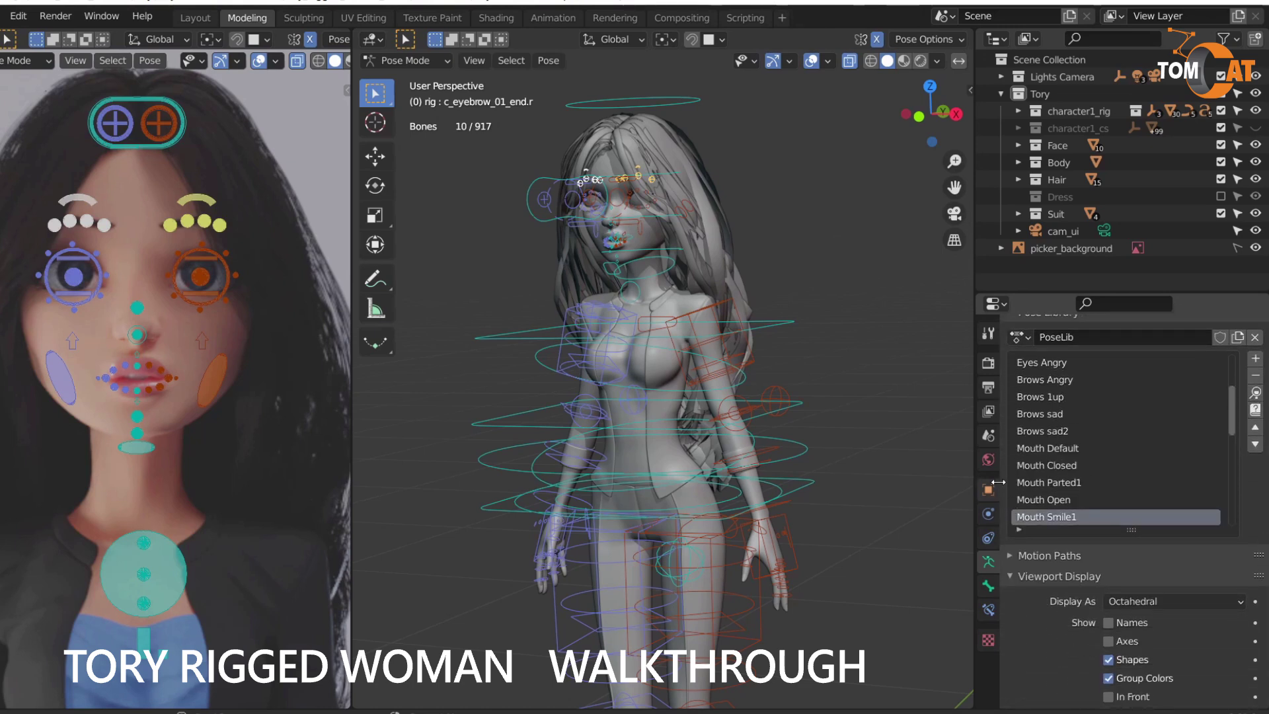
scroll(1122, 439, "up", 6)
scroll(1091, 380, "down", 3)
scroll(1077, 425, "down", 12)
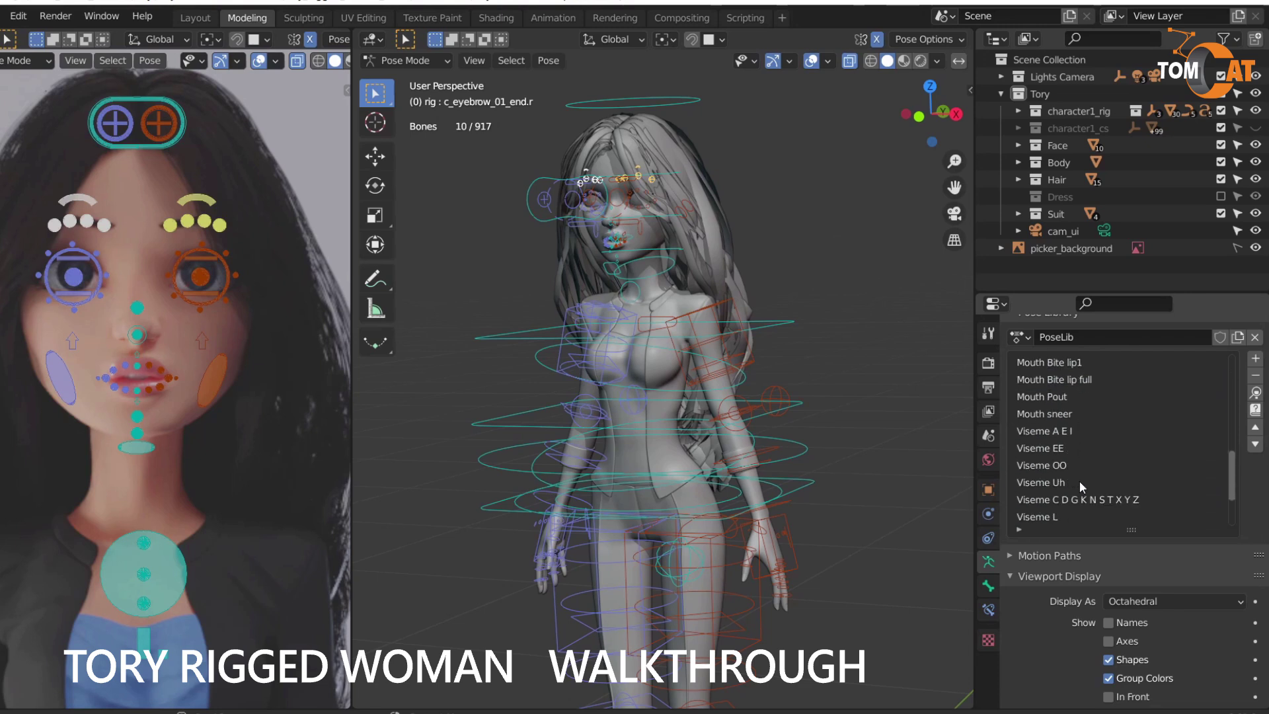
scroll(1078, 479, "up", 7)
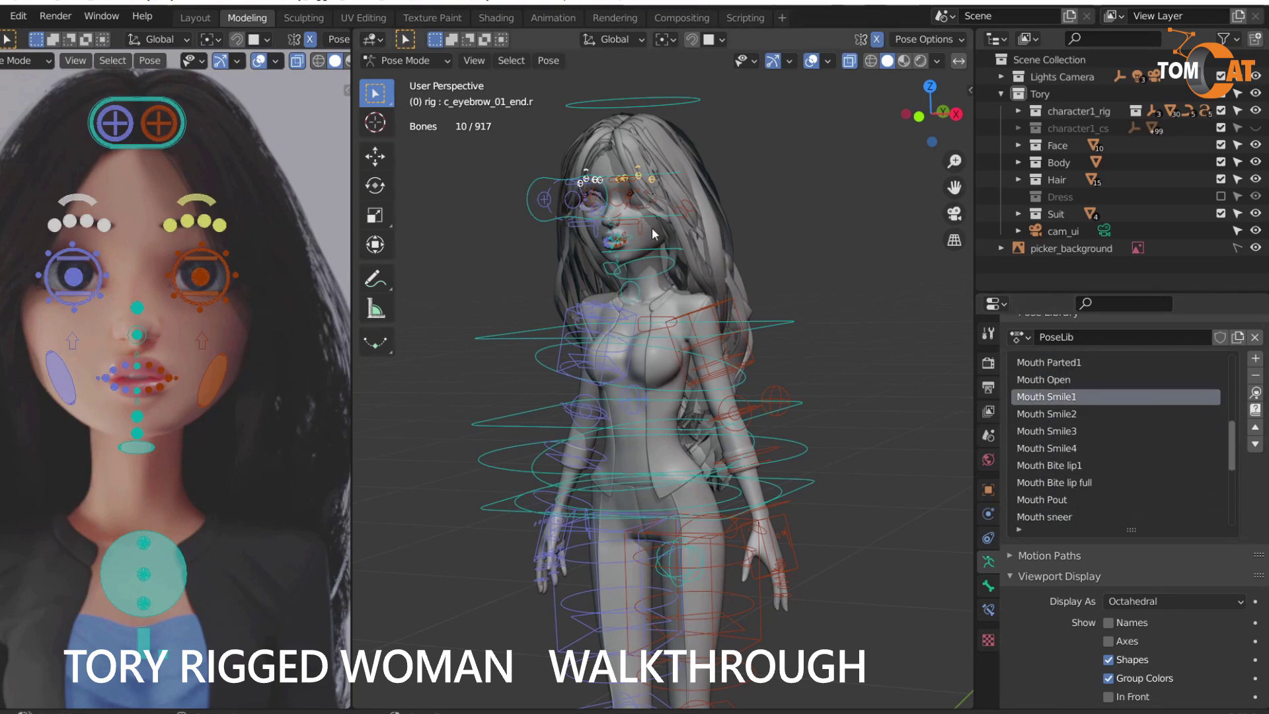
scroll(1085, 446, "up", 6)
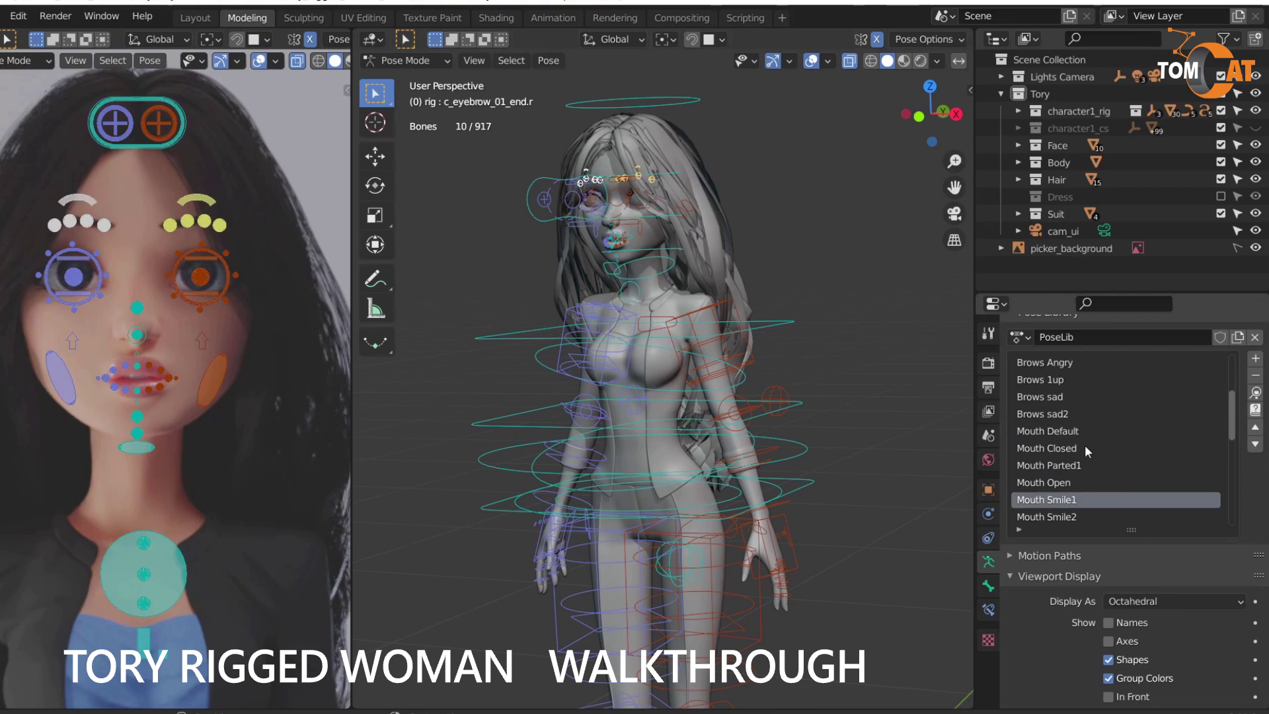
left_click(1048, 419)
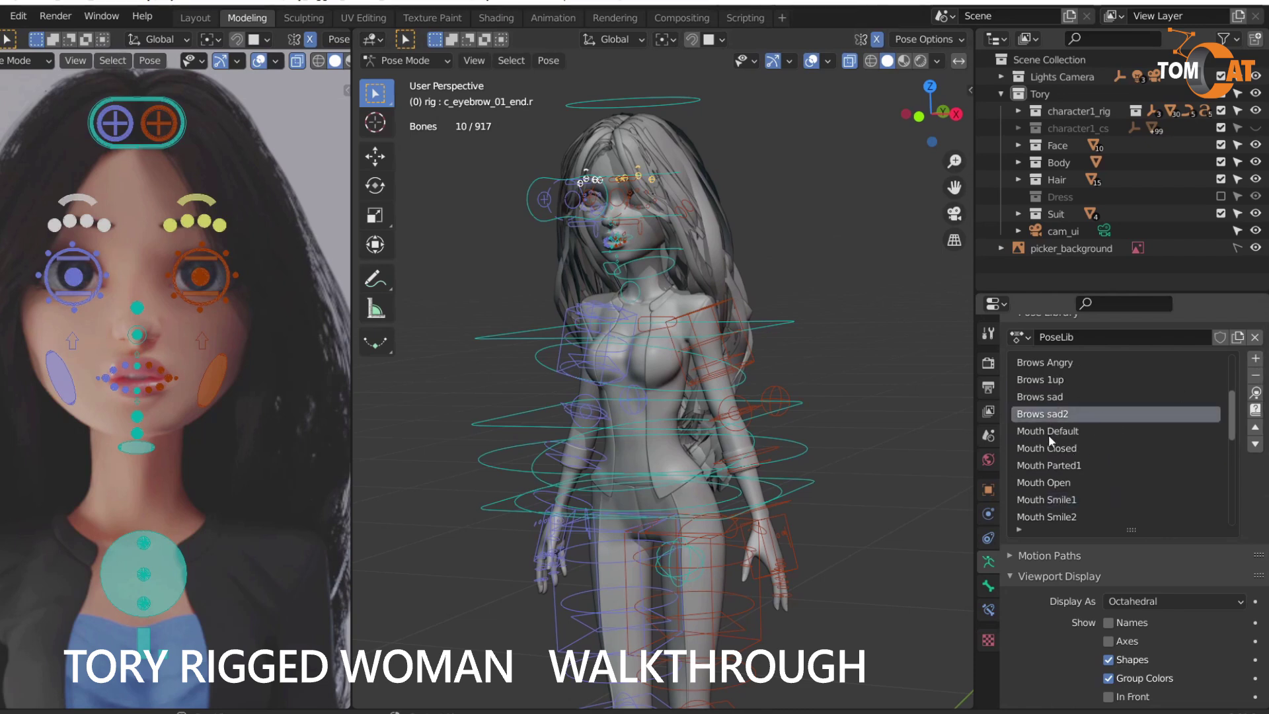
left_click(1255, 393)
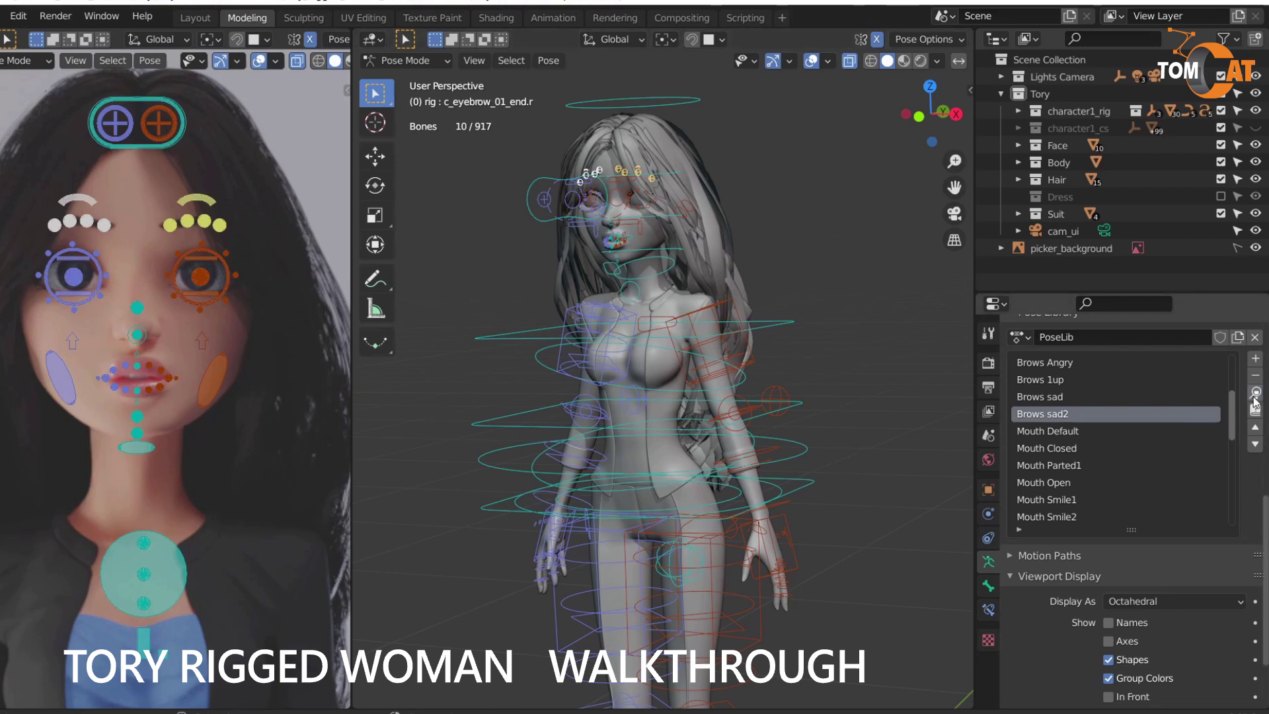
Step: Hide viewport overlays and apply the Brows Angry pose to the brows
key("shift+alt+z")
scroll(536, 335, "up", 5)
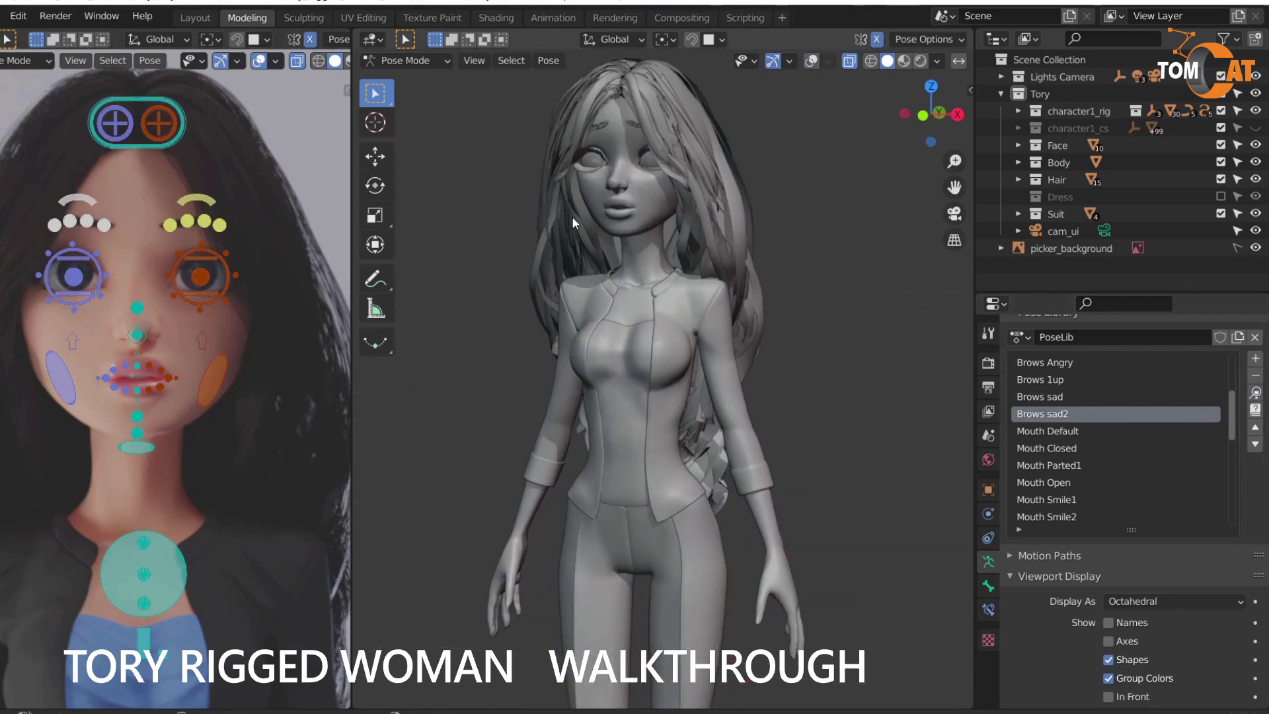
scroll(590, 402, "up", 2)
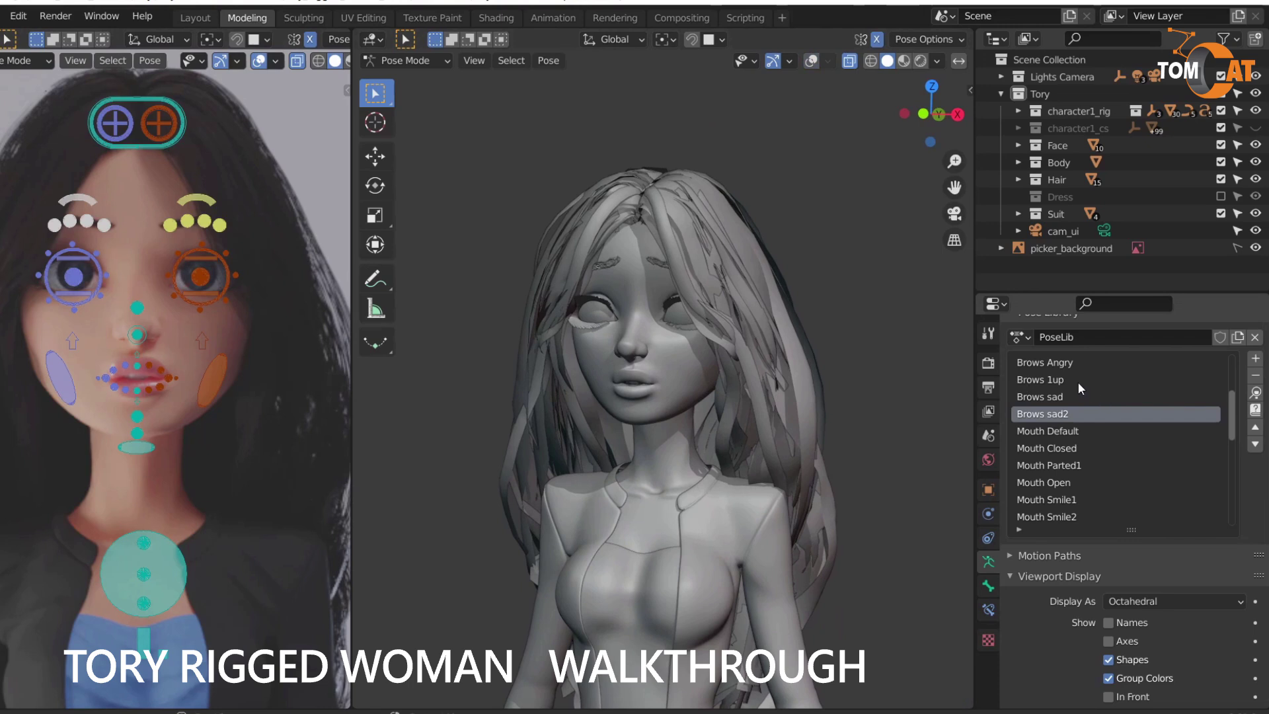
left_click(1068, 368)
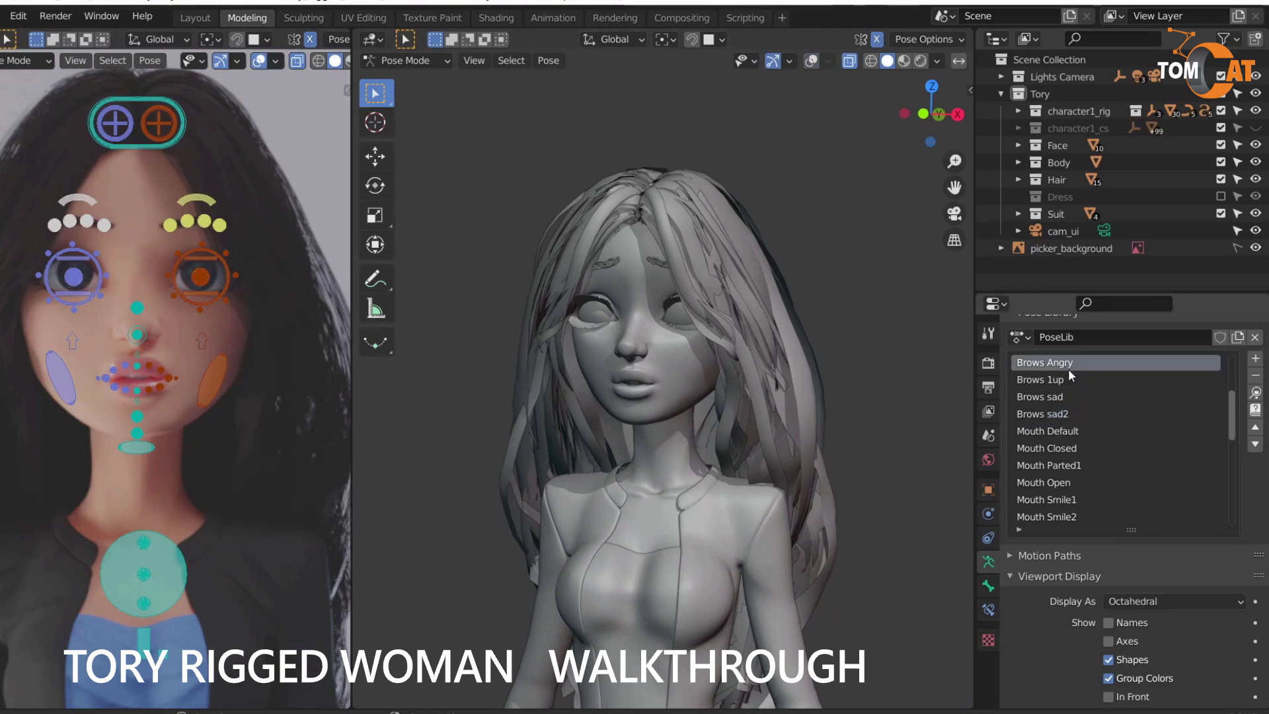
left_click(1256, 394)
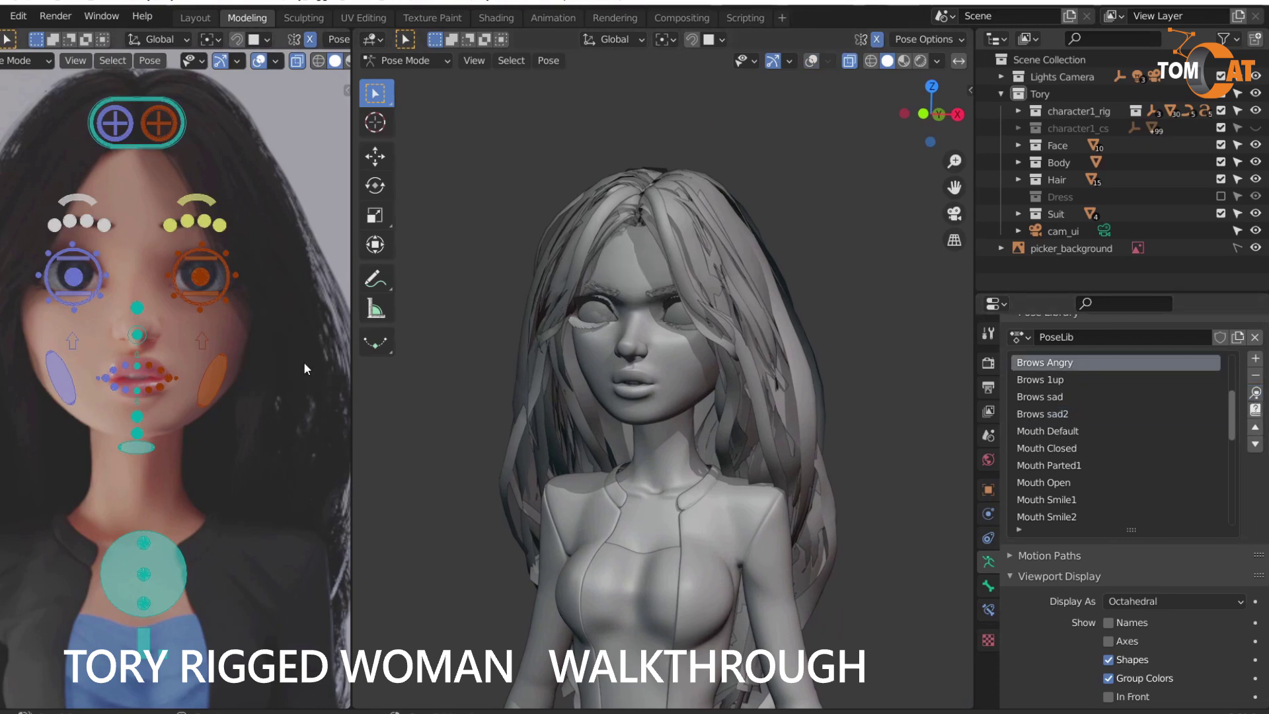
Step: Box-select the cheek, nose, mouth and chin controls and apply the Mouth Smile4 pose
left_click_drag(74, 345, 205, 446)
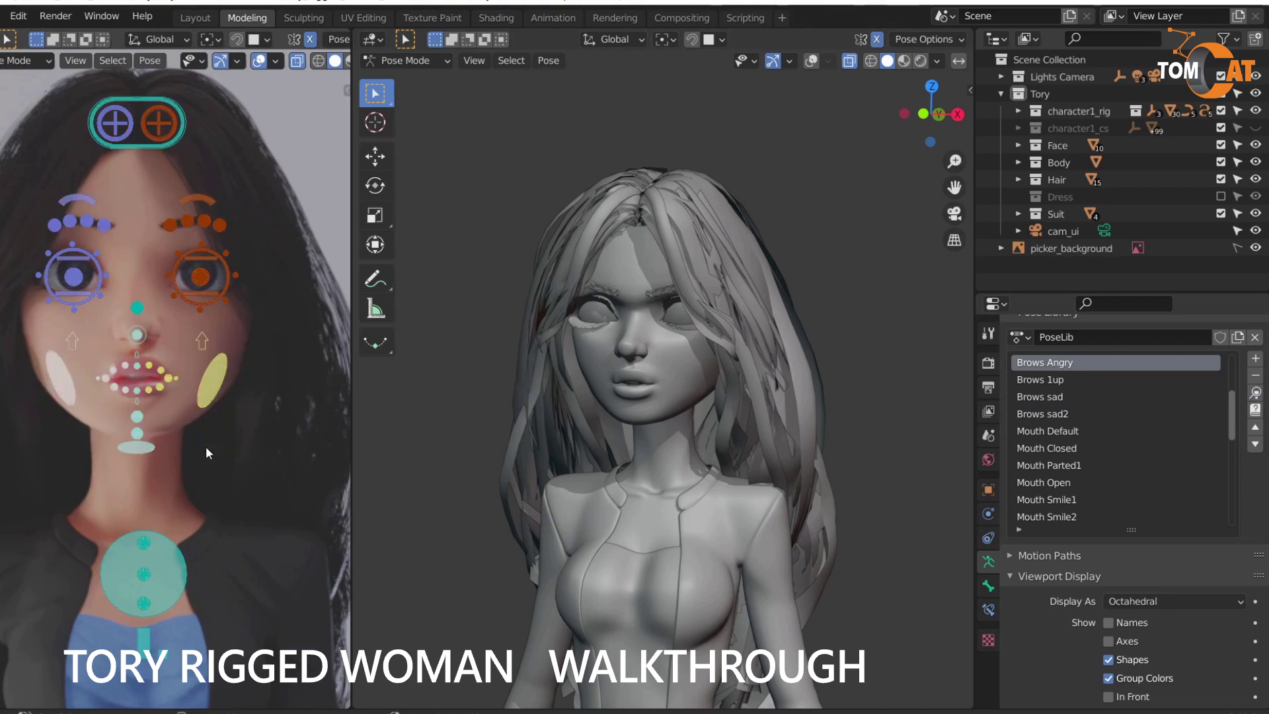
scroll(1080, 482, "down", 2)
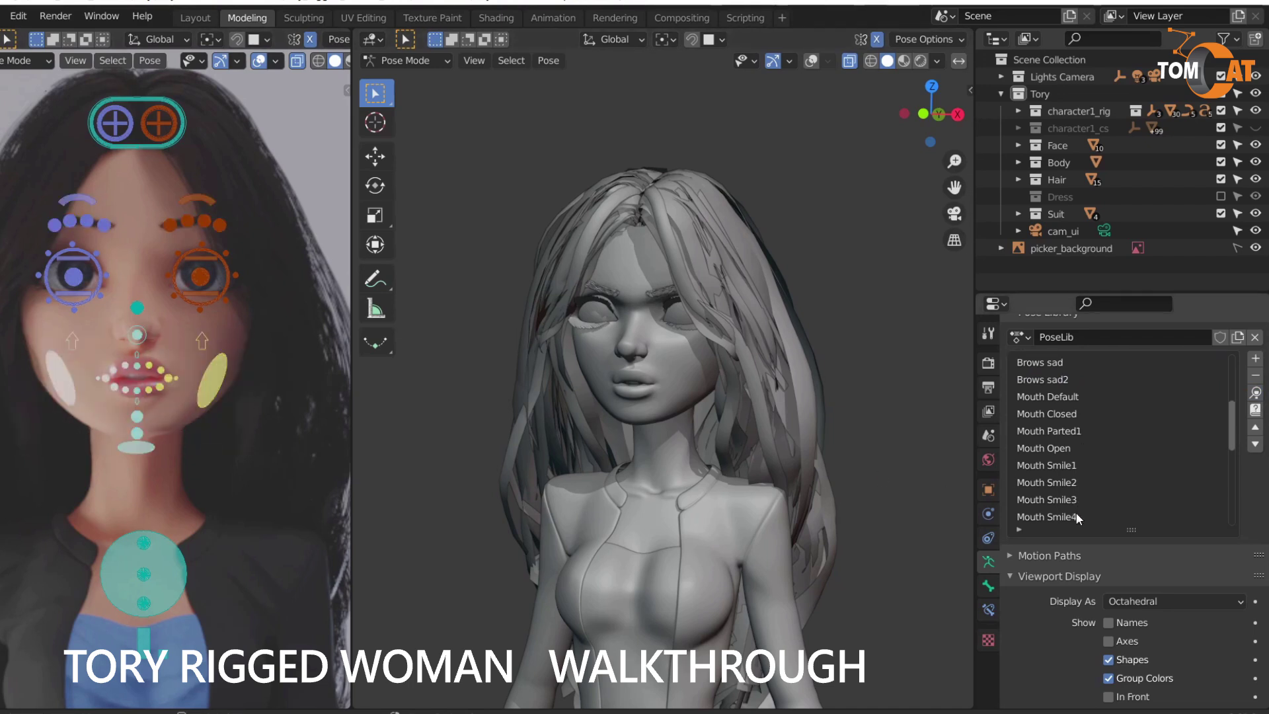
left_click(1076, 515)
left_click(1253, 408)
Step: Set the picker viewport's Local Camera to cam_ui in the sidebar's View settings
mouse_move(697, 410)
middle_mouse_down()
mouse_move(772, 387)
mouse_move(692, 386)
mouse_move(679, 401)
middle_mouse_up()
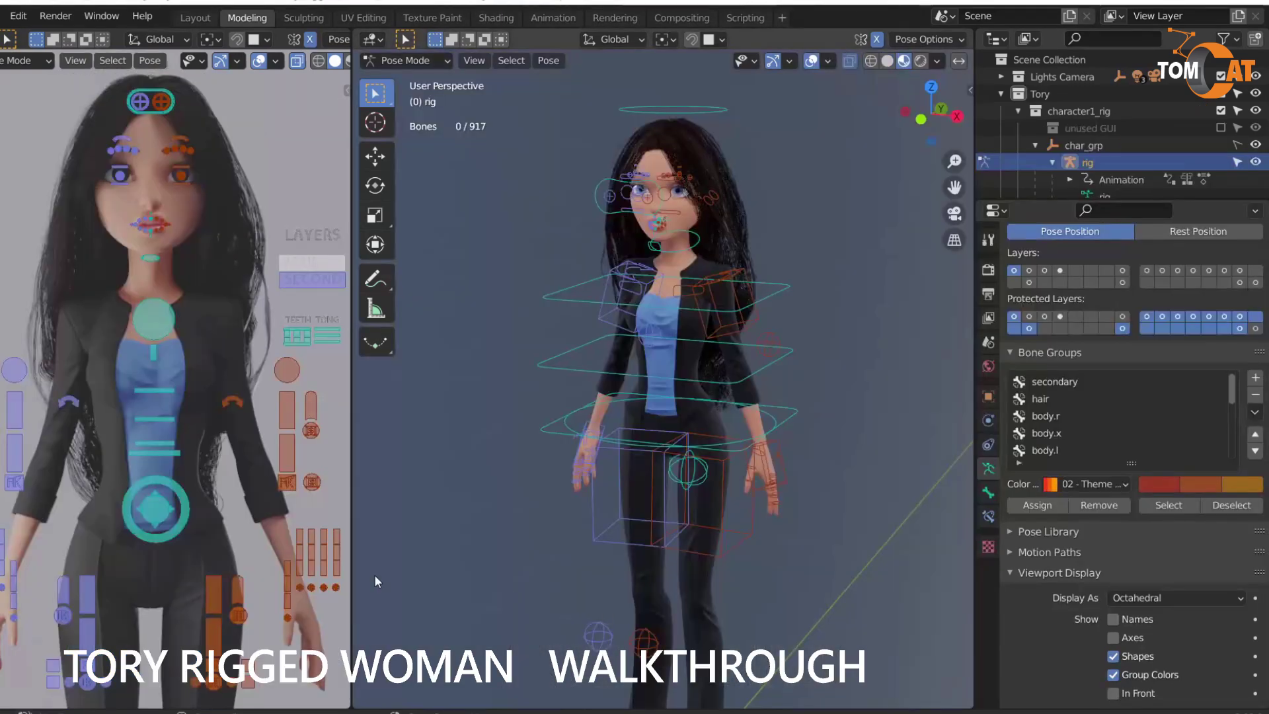
scroll(153, 397, "down", 6)
middle_click_drag(153, 402, 154, 446)
scroll(116, 442, "up", 3)
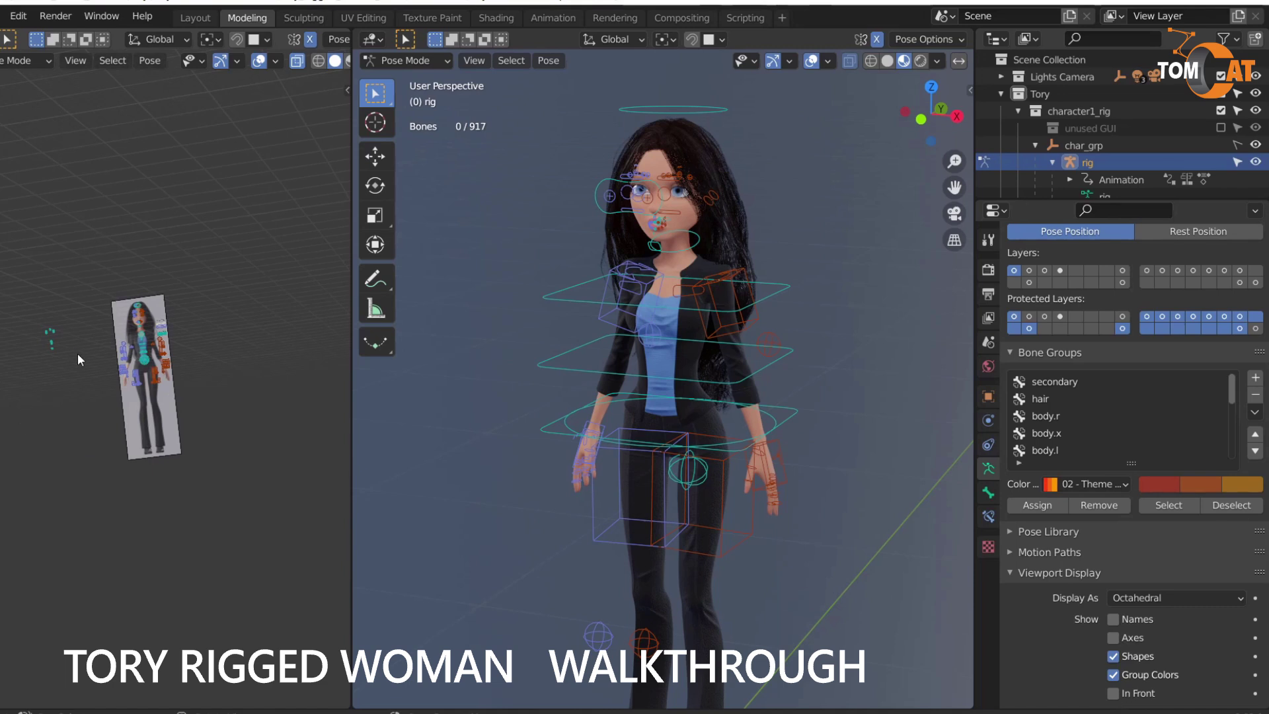
middle_click_drag(78, 353, 83, 292)
key("n")
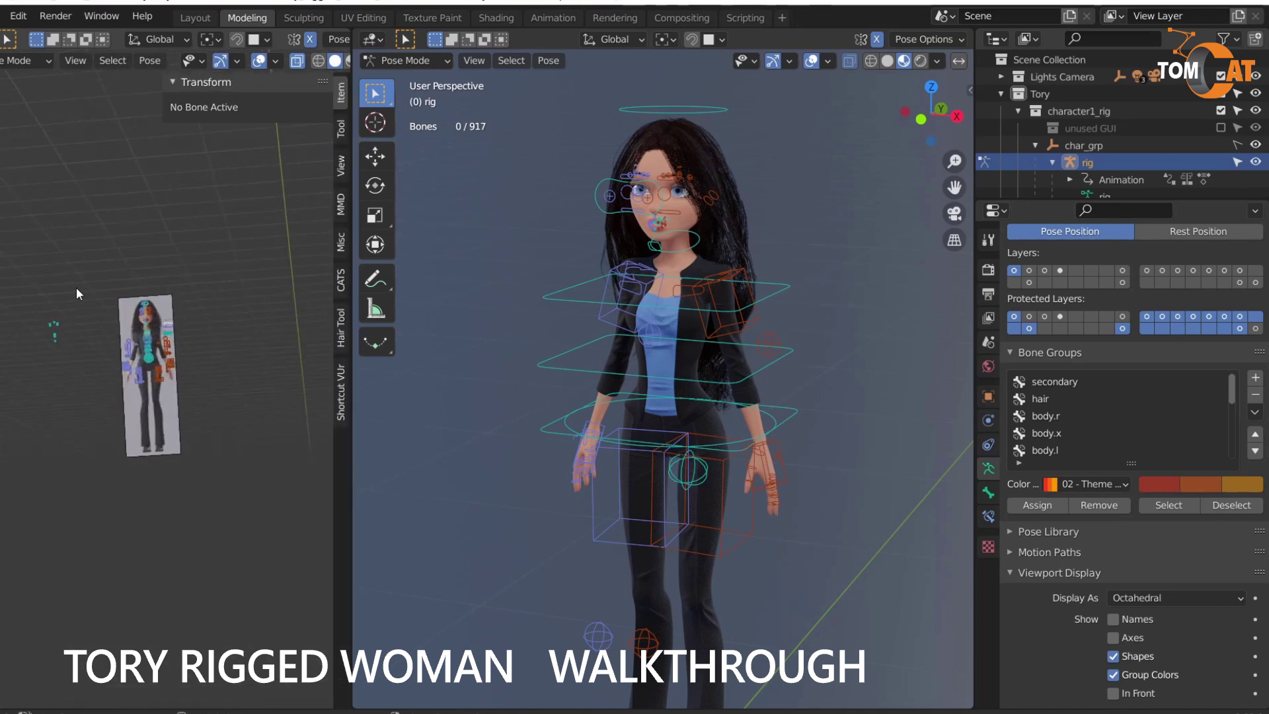
left_click(340, 166)
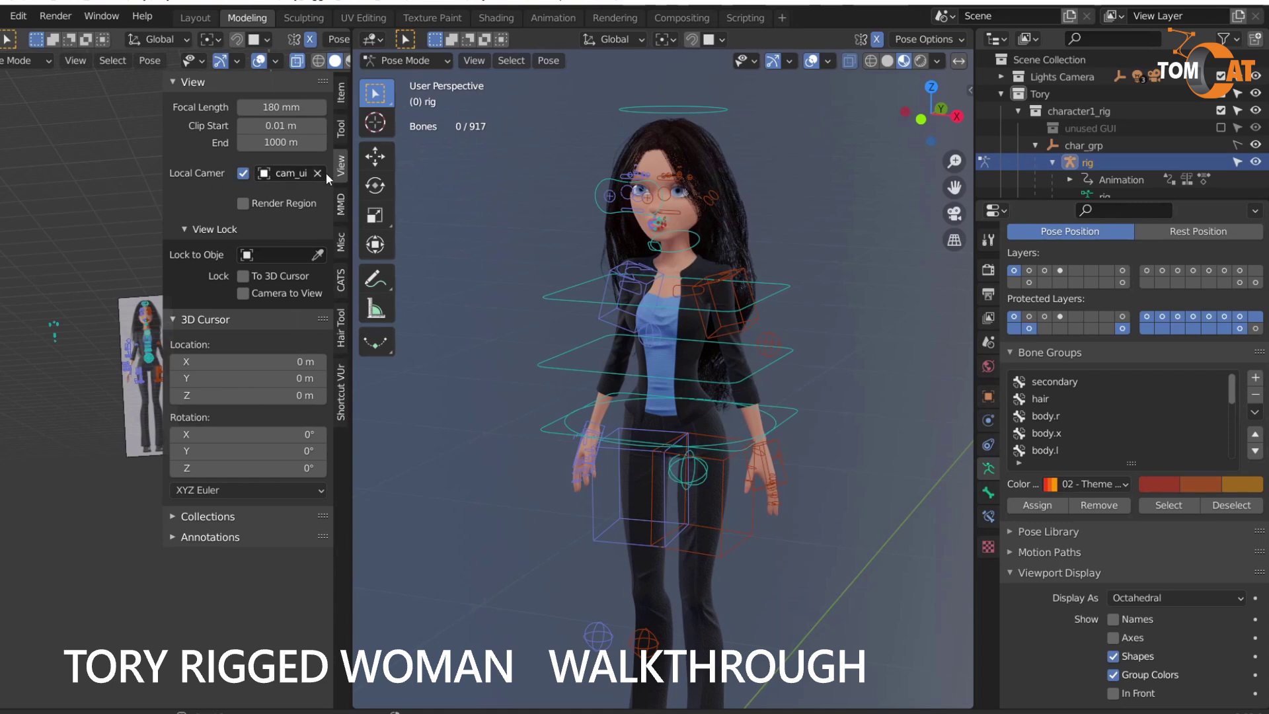
left_click(302, 174)
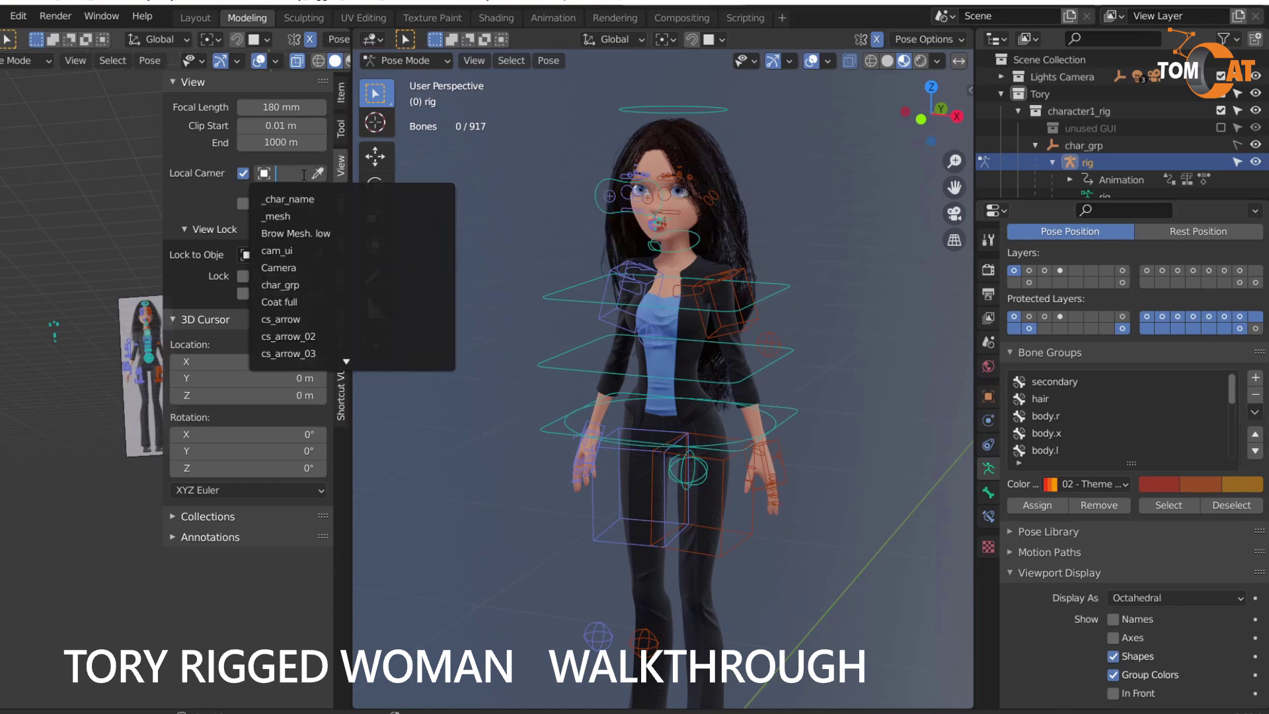
left_click(236, 192)
left_click(284, 173)
type("ca")
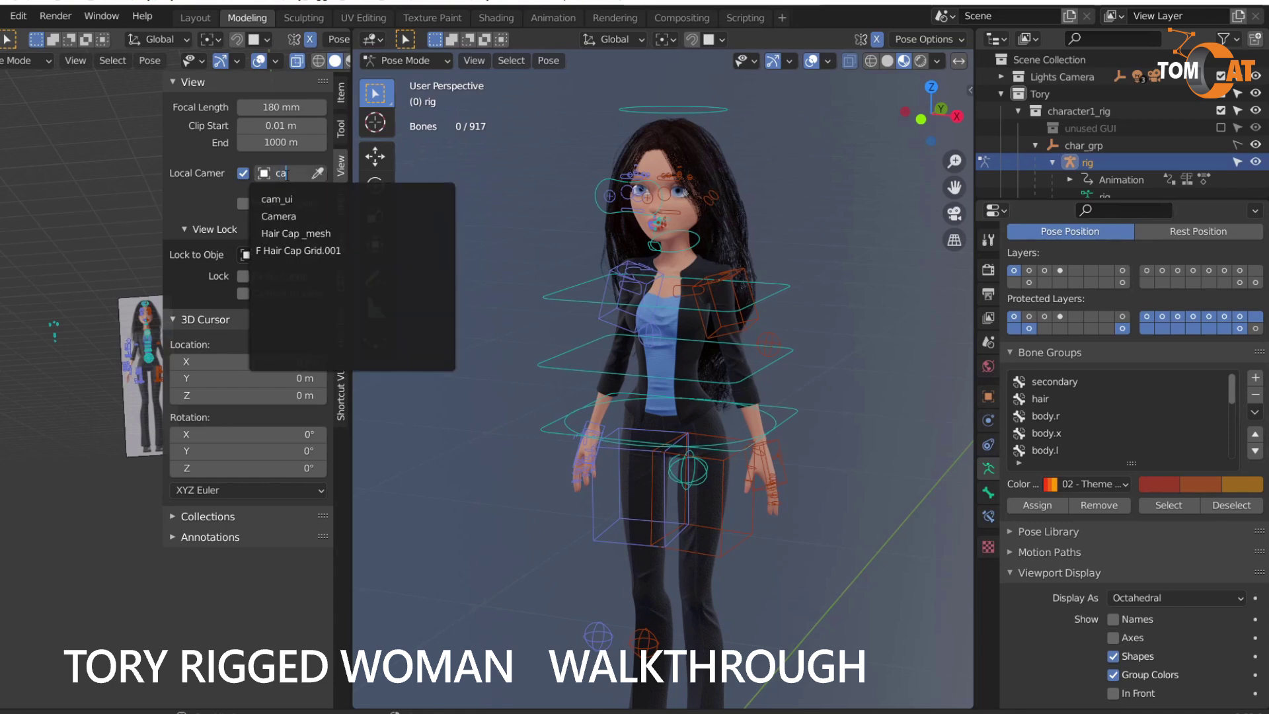
type("m")
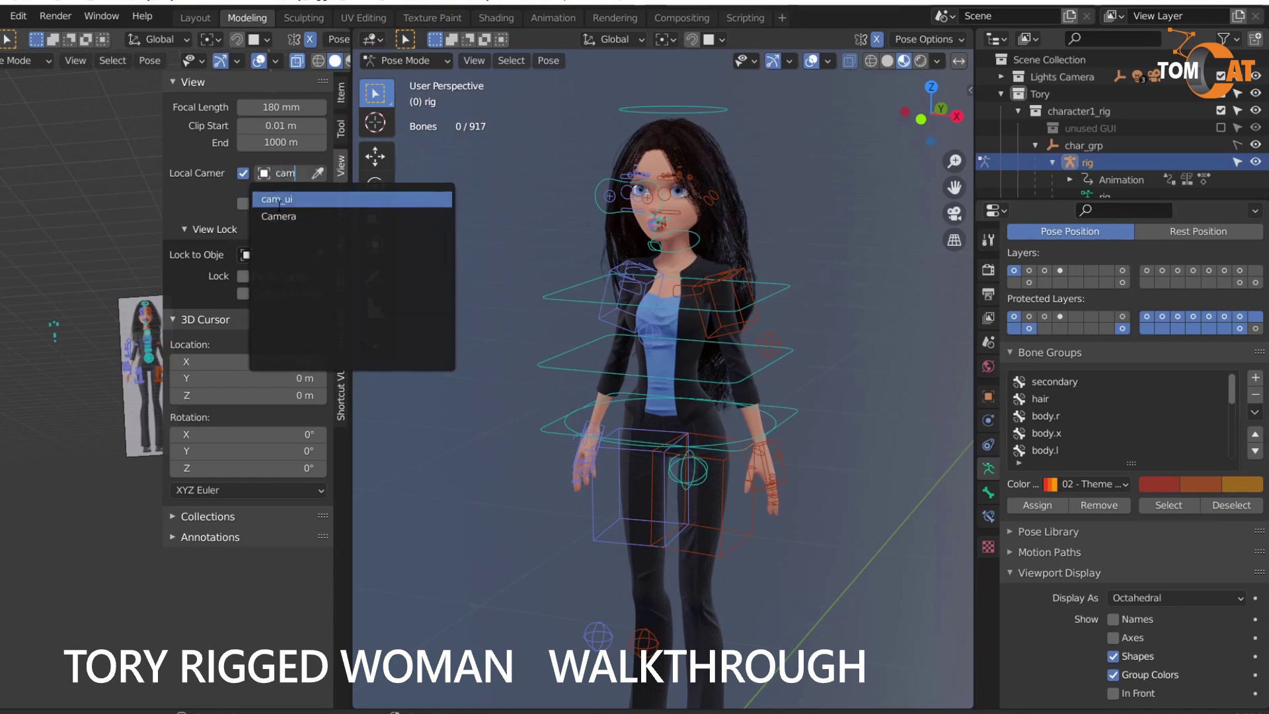
left_click(280, 201)
Step: Look through the camera via View > Viewpoint > Camera, then orbit back out
left_click(77, 62)
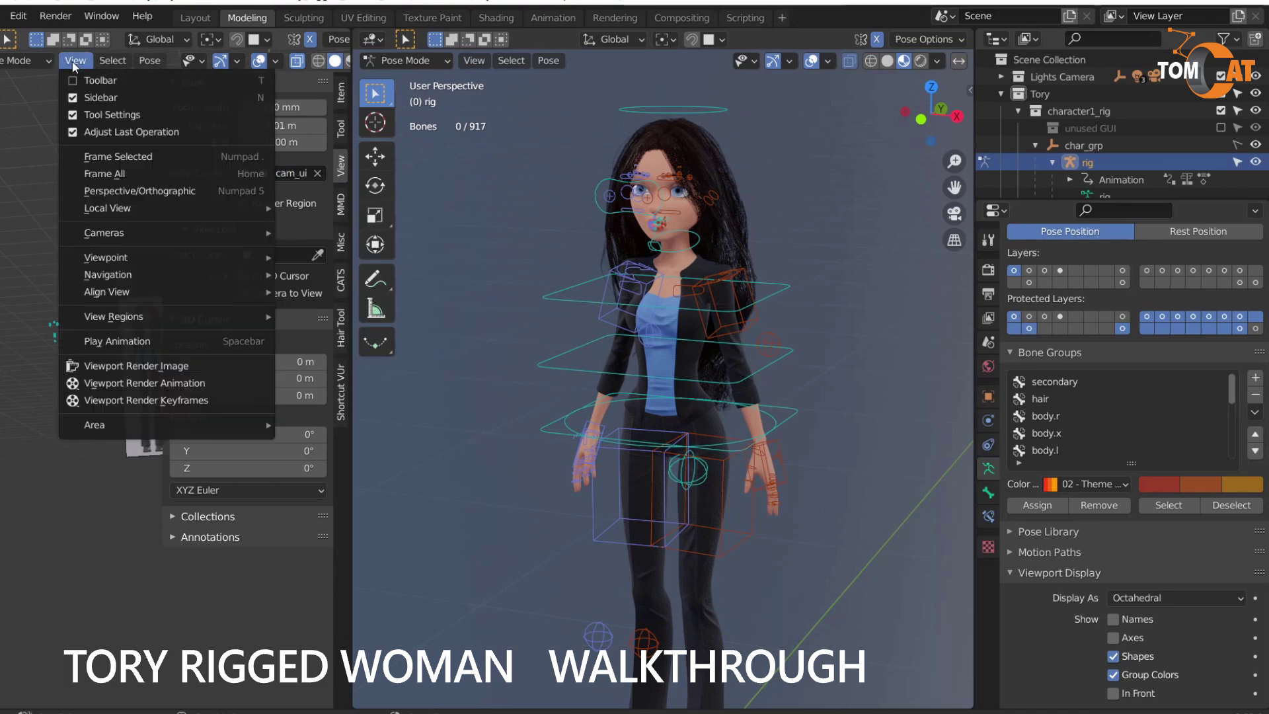
mouse_move(133, 253)
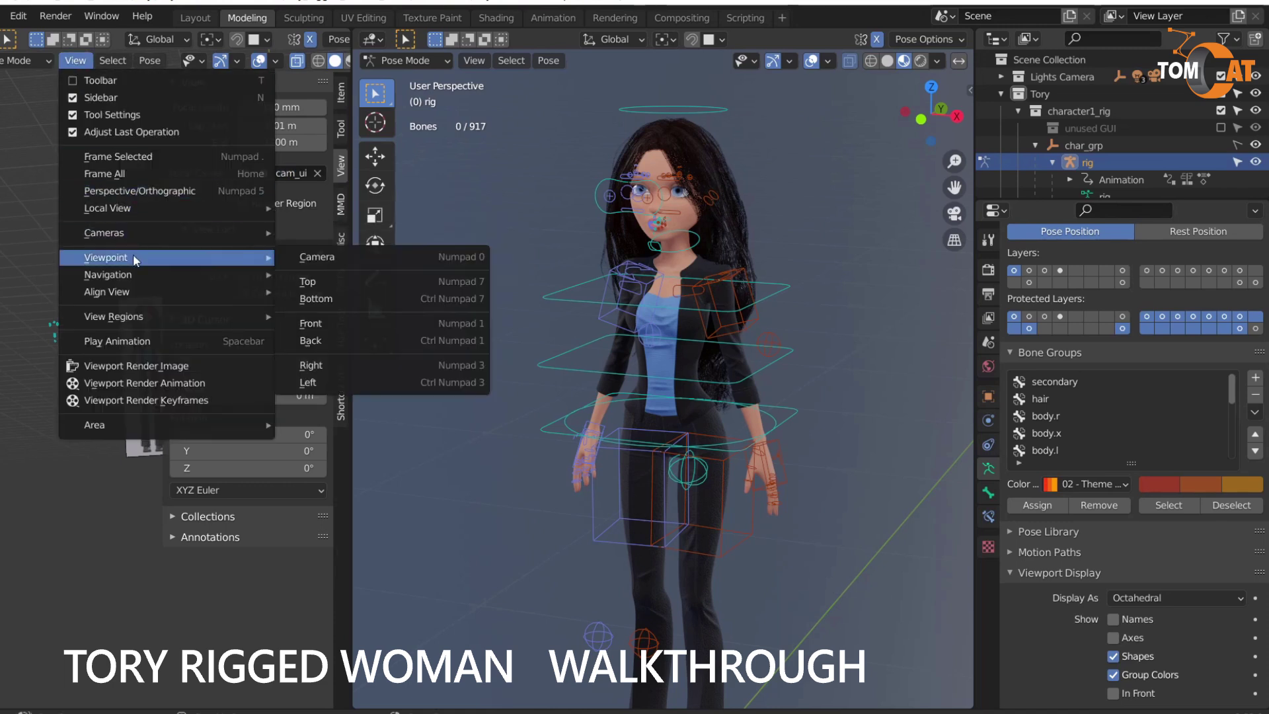
left_click(330, 257)
middle_click_drag(82, 342, 46, 382)
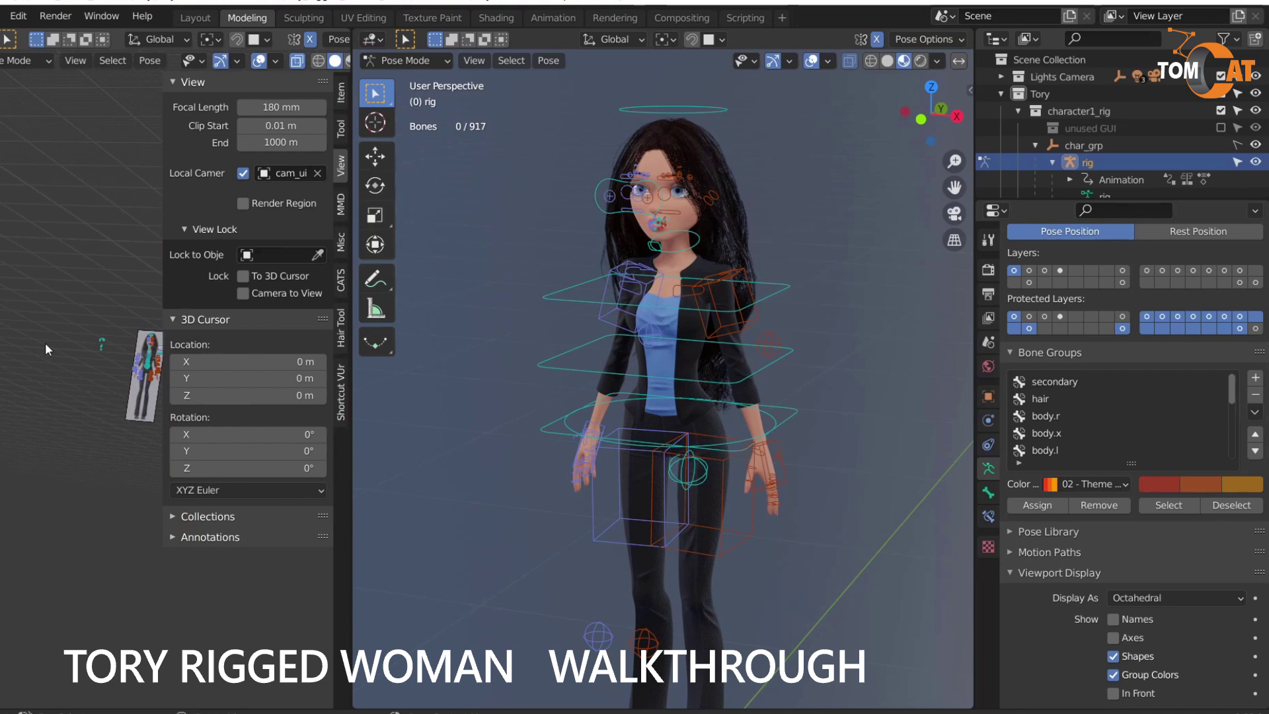
Step: Return the picker to camera view with Numpad 0, close the sidebar, zoom in, and select c_hand_ik.l
key("KP_0")
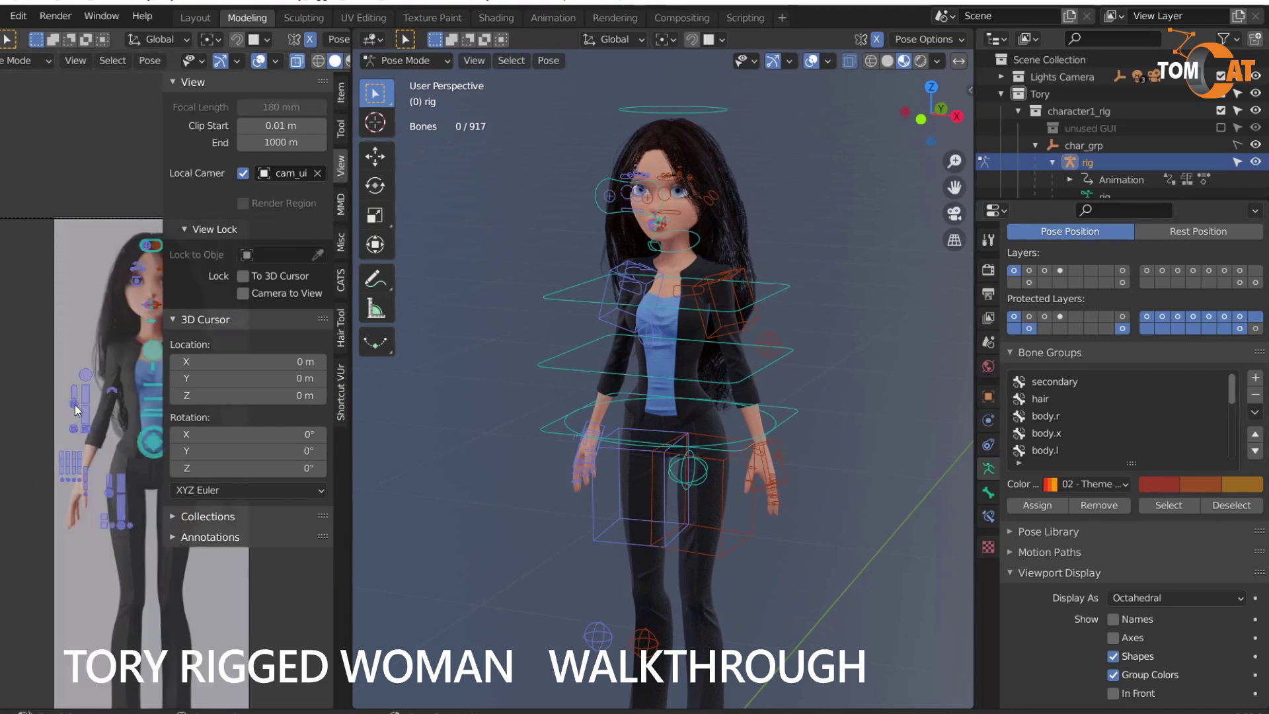
key("n")
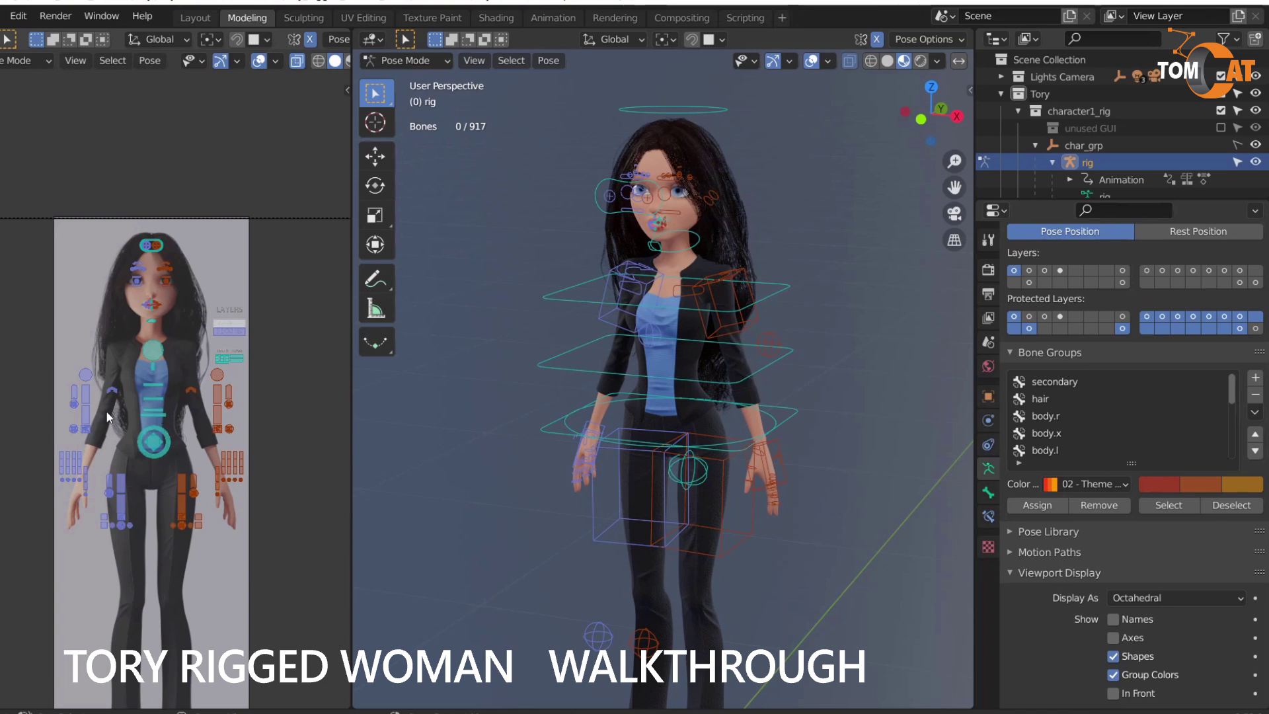
scroll(124, 418, "up", 4)
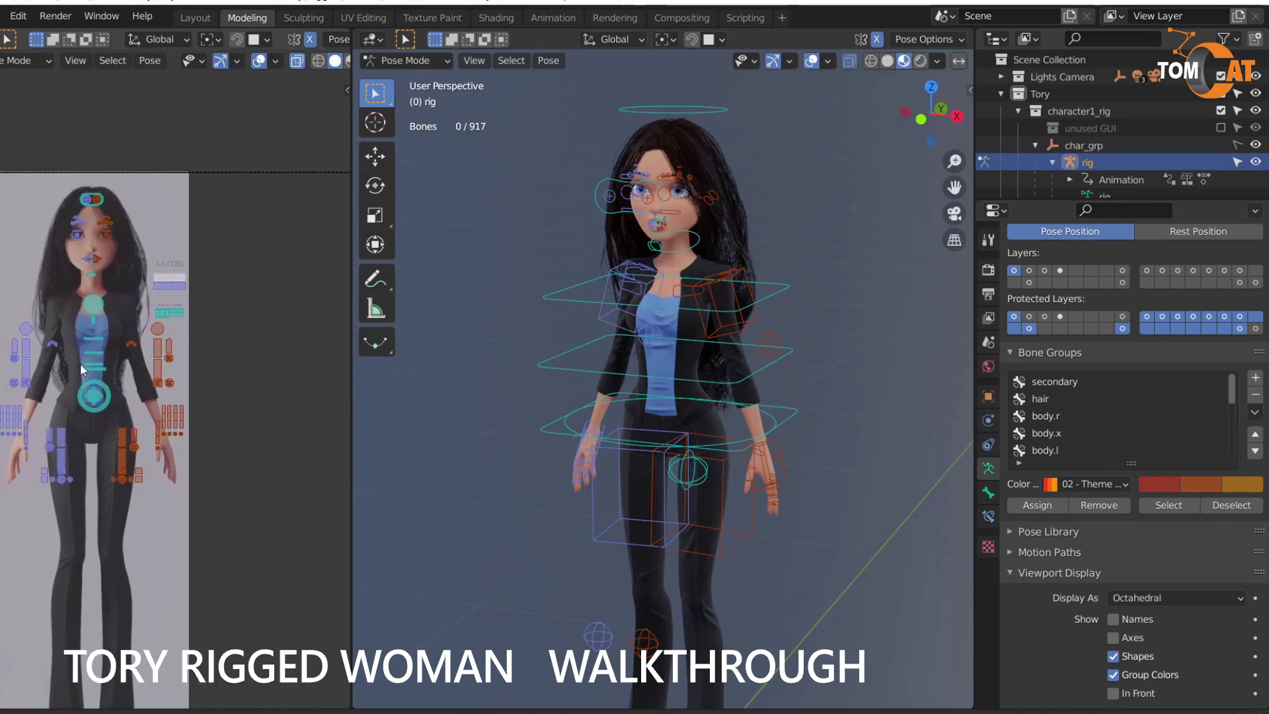
scroll(152, 360, "up", 5)
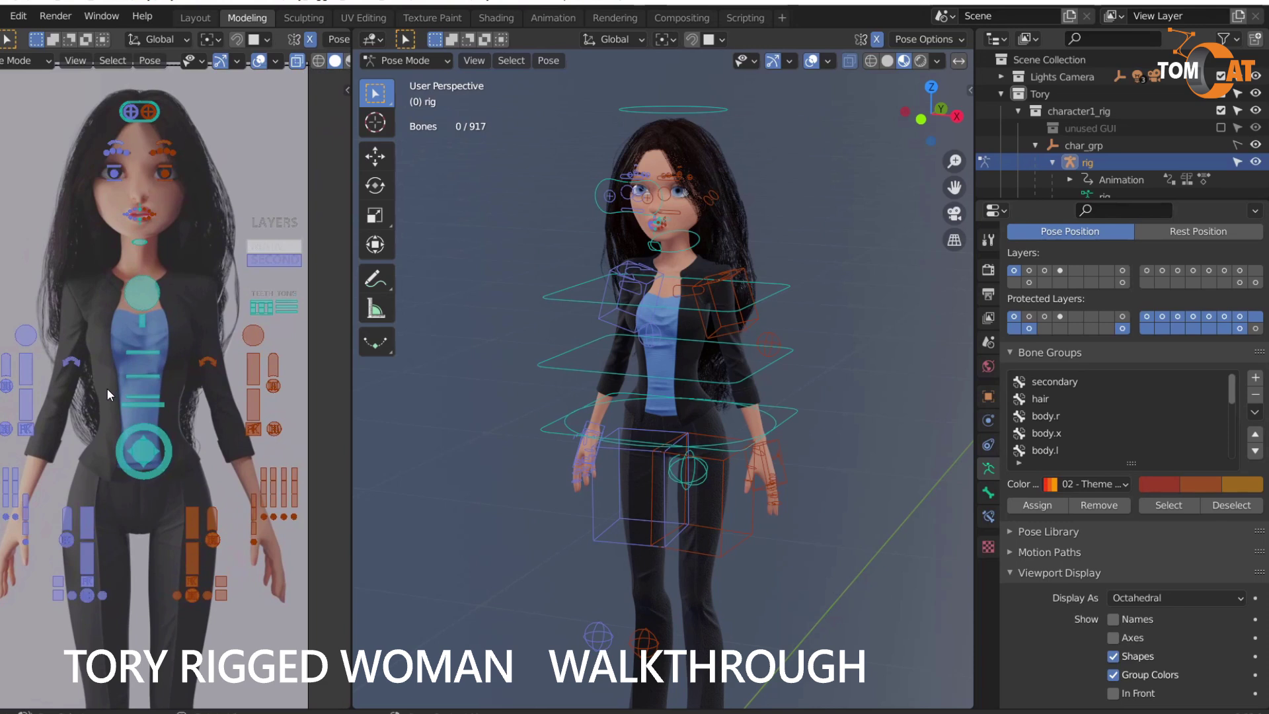
scroll(110, 403, "up", 2, "shift")
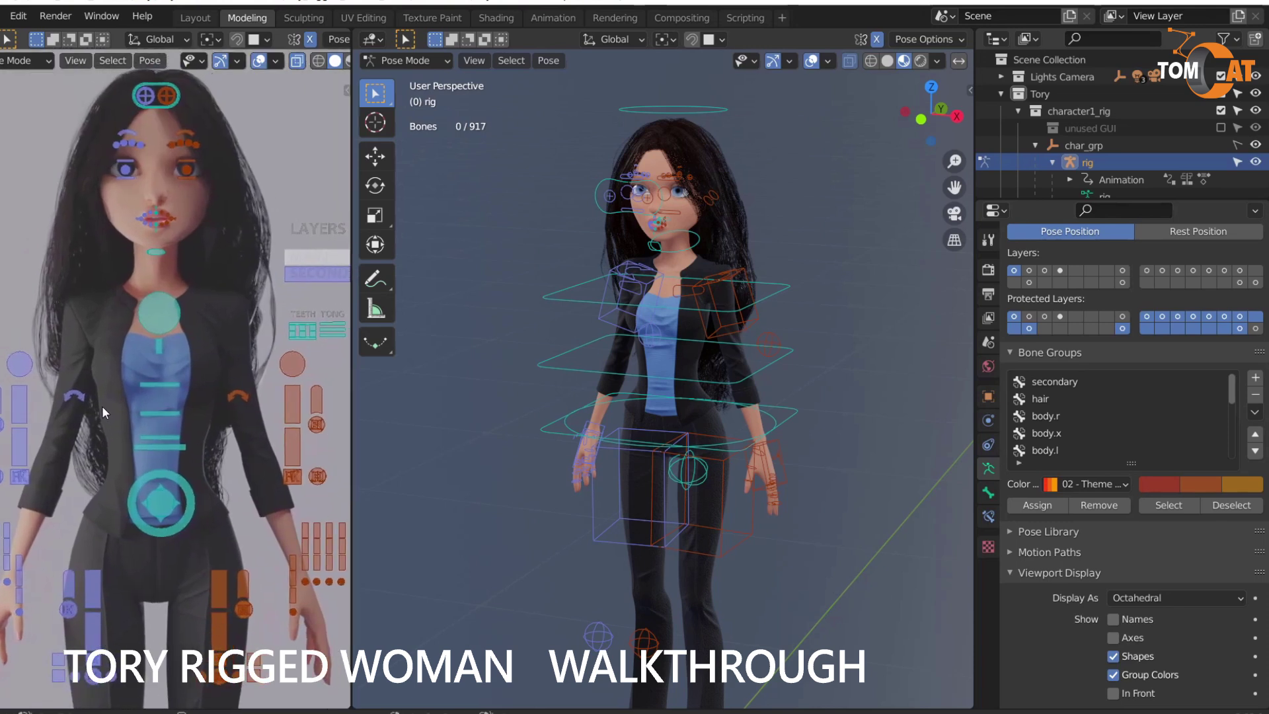
middle_click_drag(707, 457, 719, 451)
scroll(719, 451, "up", 6)
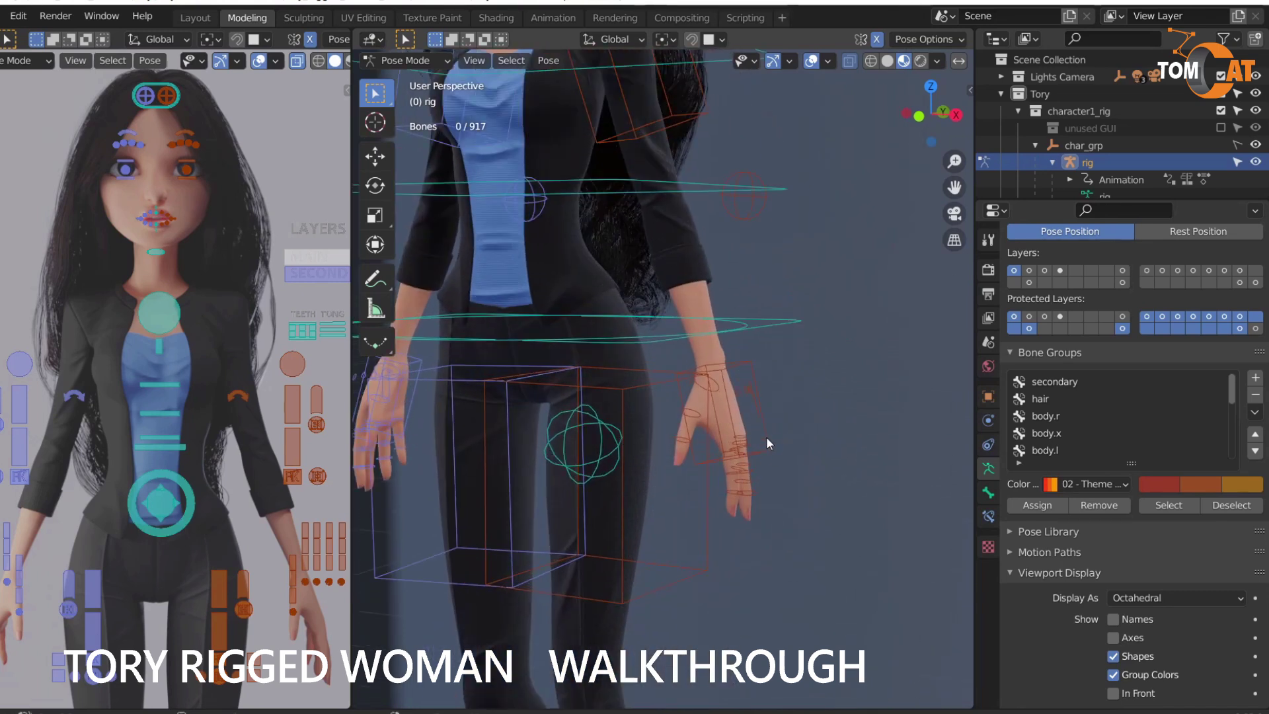
left_click(765, 437)
scroll(764, 431, "down", 6)
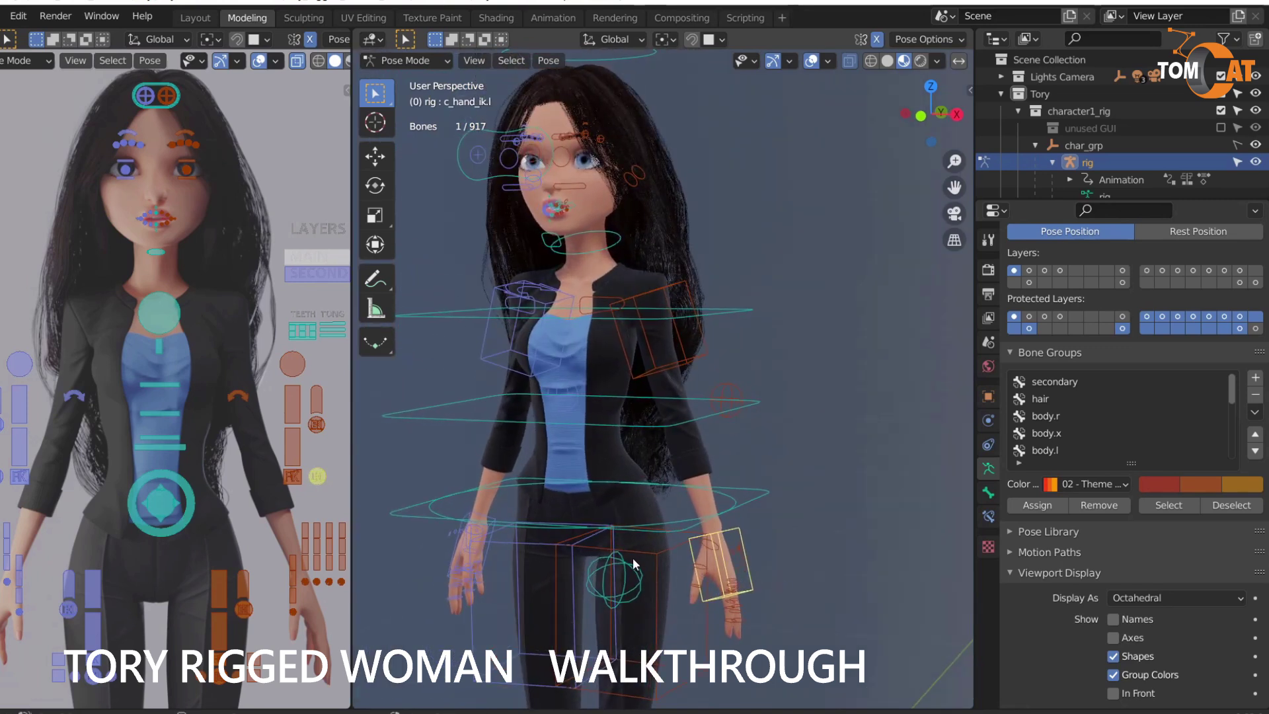
Step: Open the rig properties sidebar and test-move the left hand IK control, then cancel
key("n")
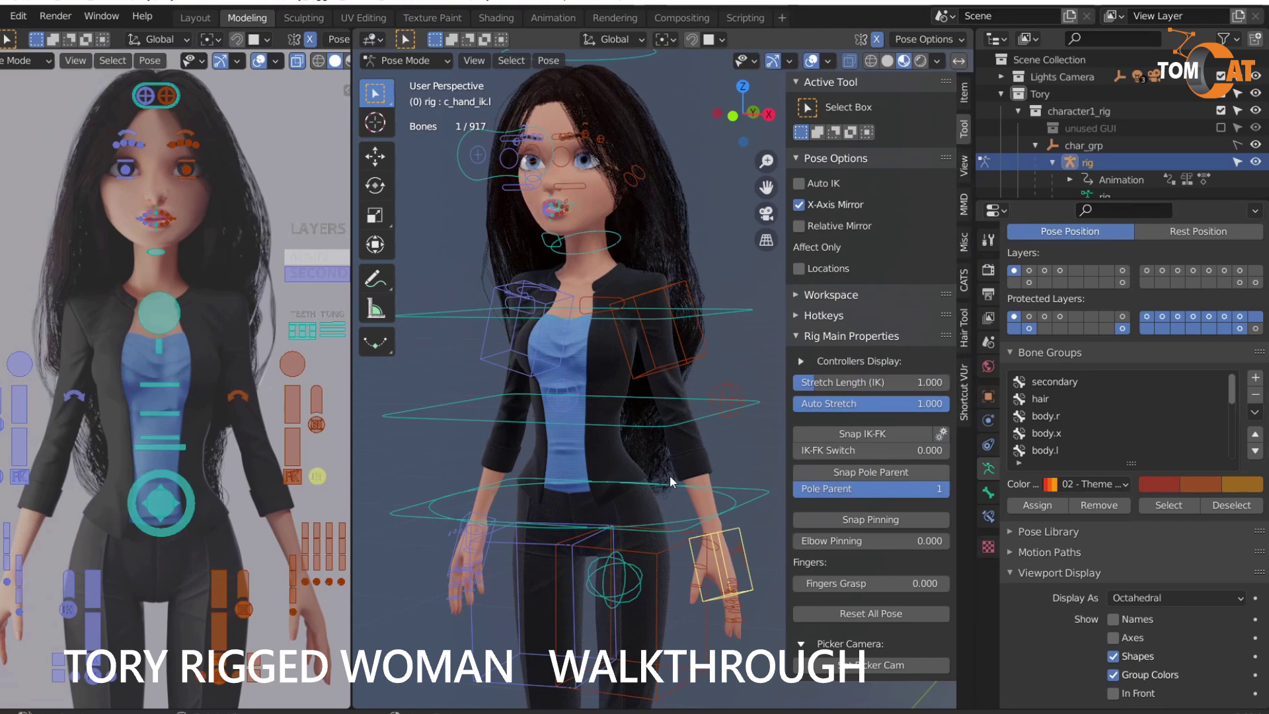
scroll(630, 430, "up", 3)
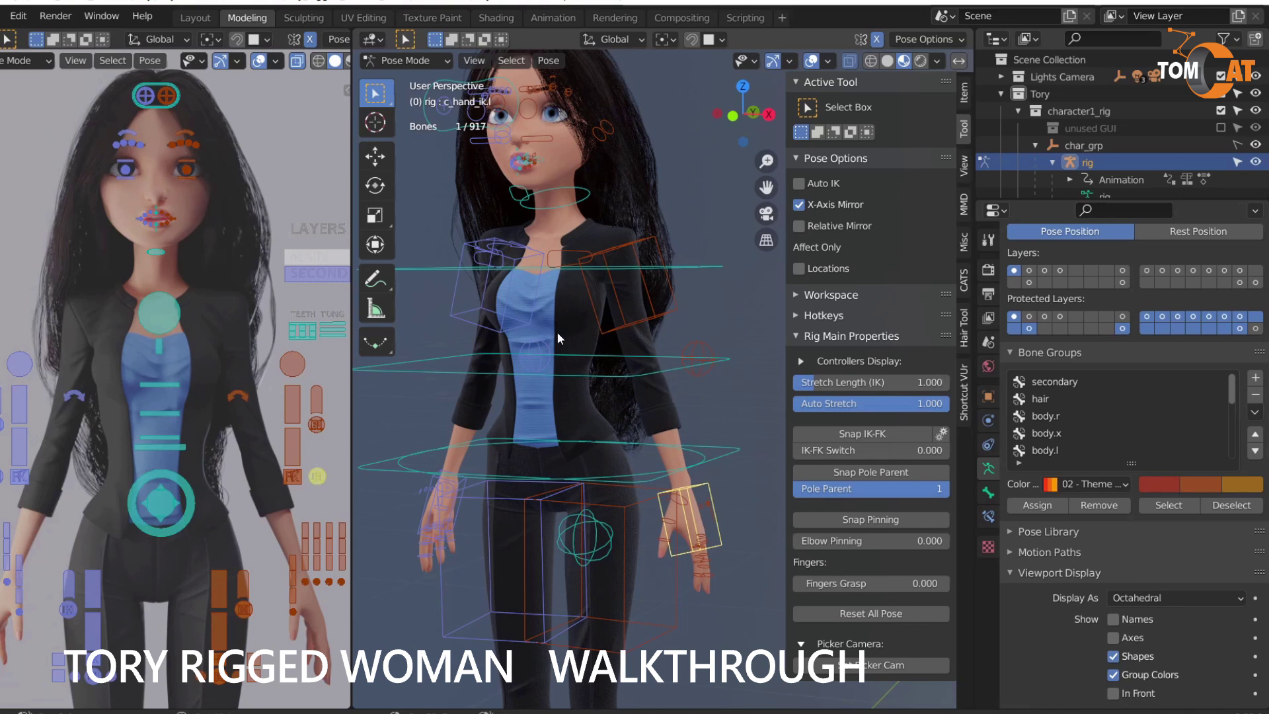
middle_click_drag(556, 331, 573, 388, "shift")
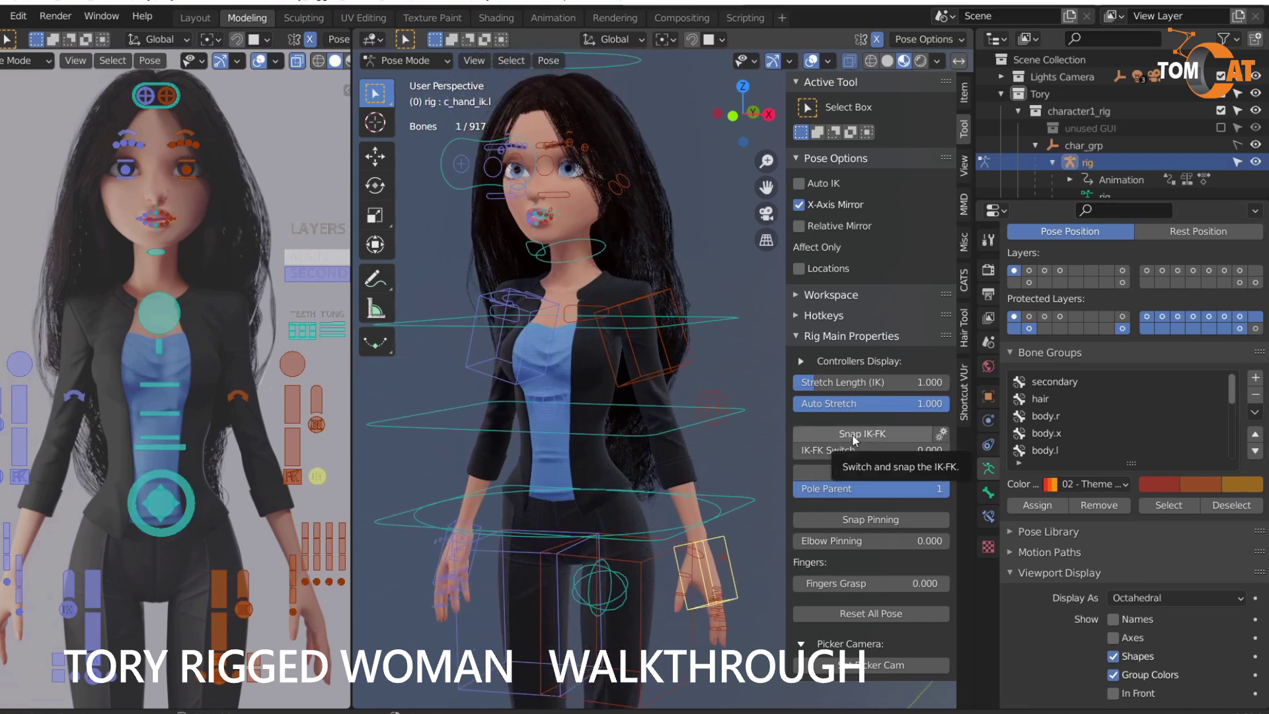
scroll(624, 512, "down", 3)
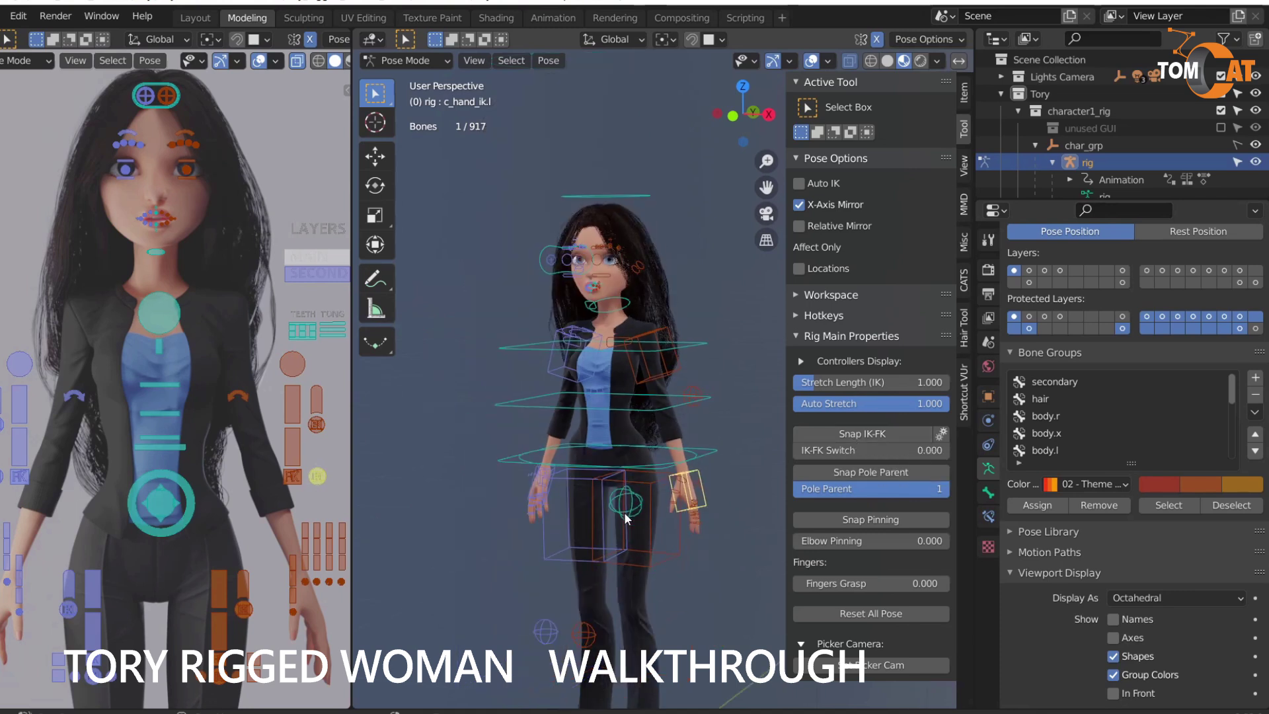
scroll(632, 504, "up", 3)
middle_click_drag(632, 504, 558, 491, "shift")
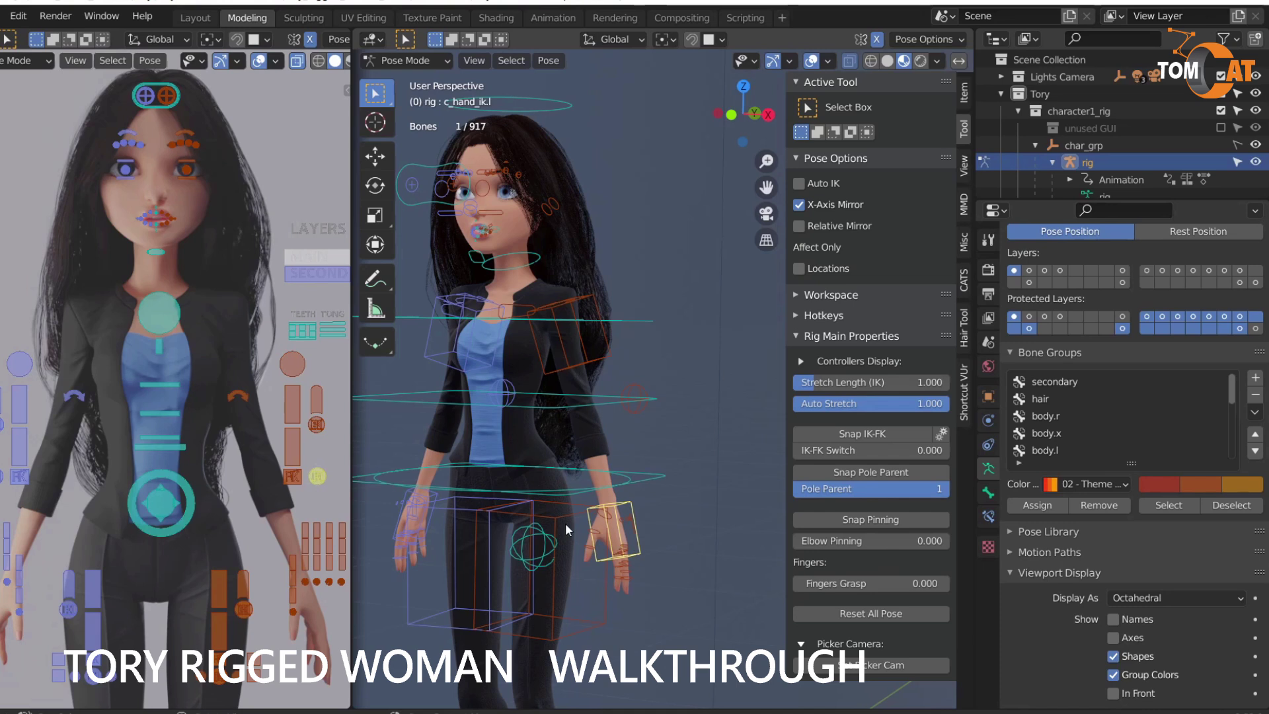
key("g")
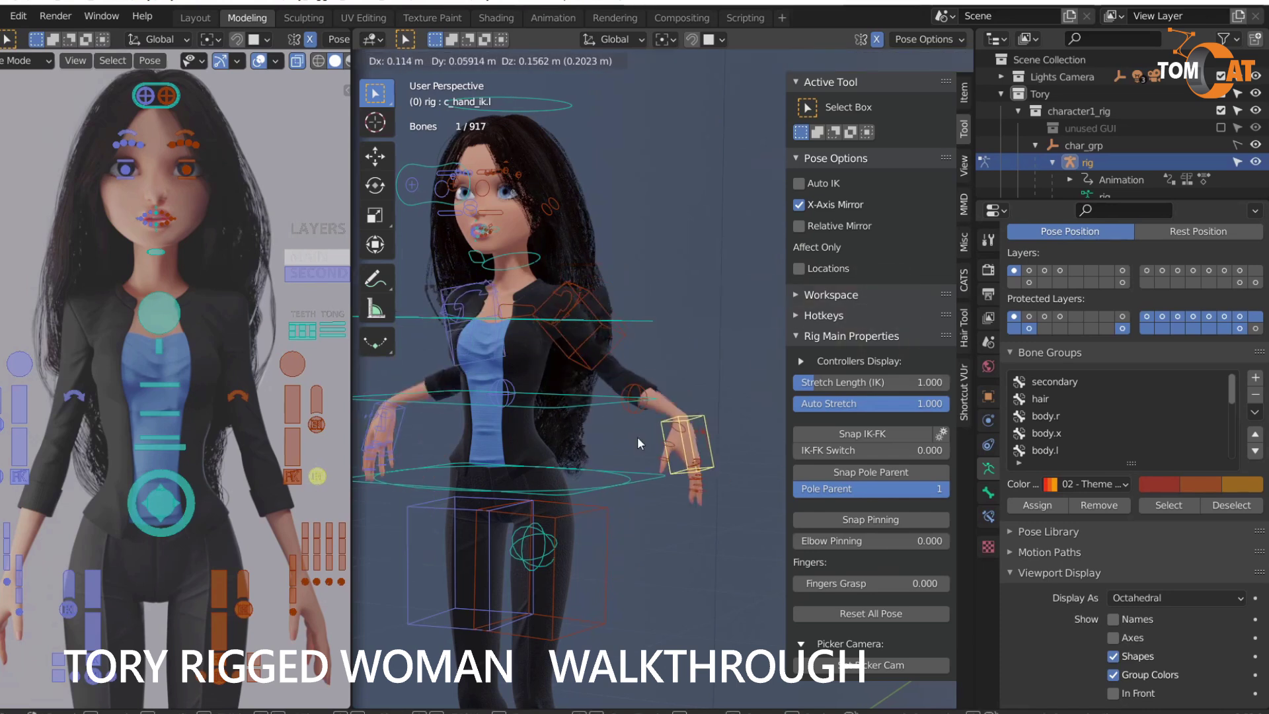
right_click(637, 437)
Step: Snap the left arm from IK to FK and test-rotate the hand and upper-arm FK controls
left_click(862, 437)
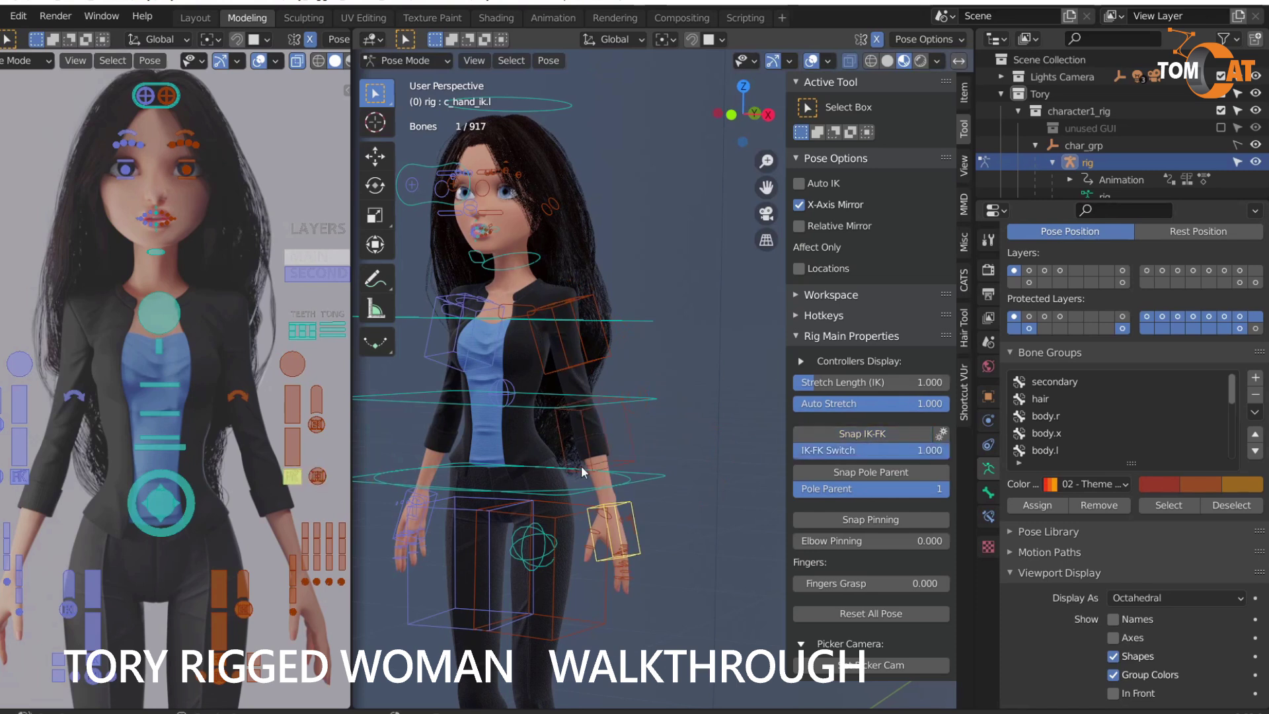
key("r")
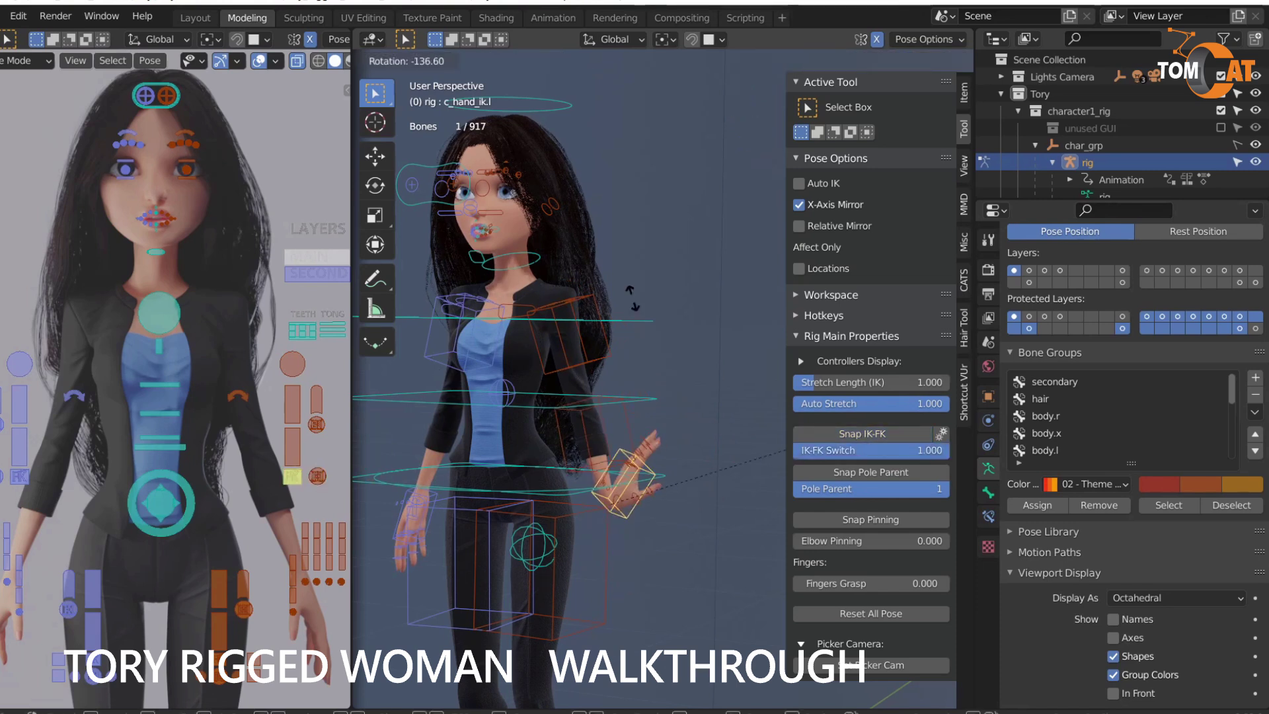
right_click(818, 502)
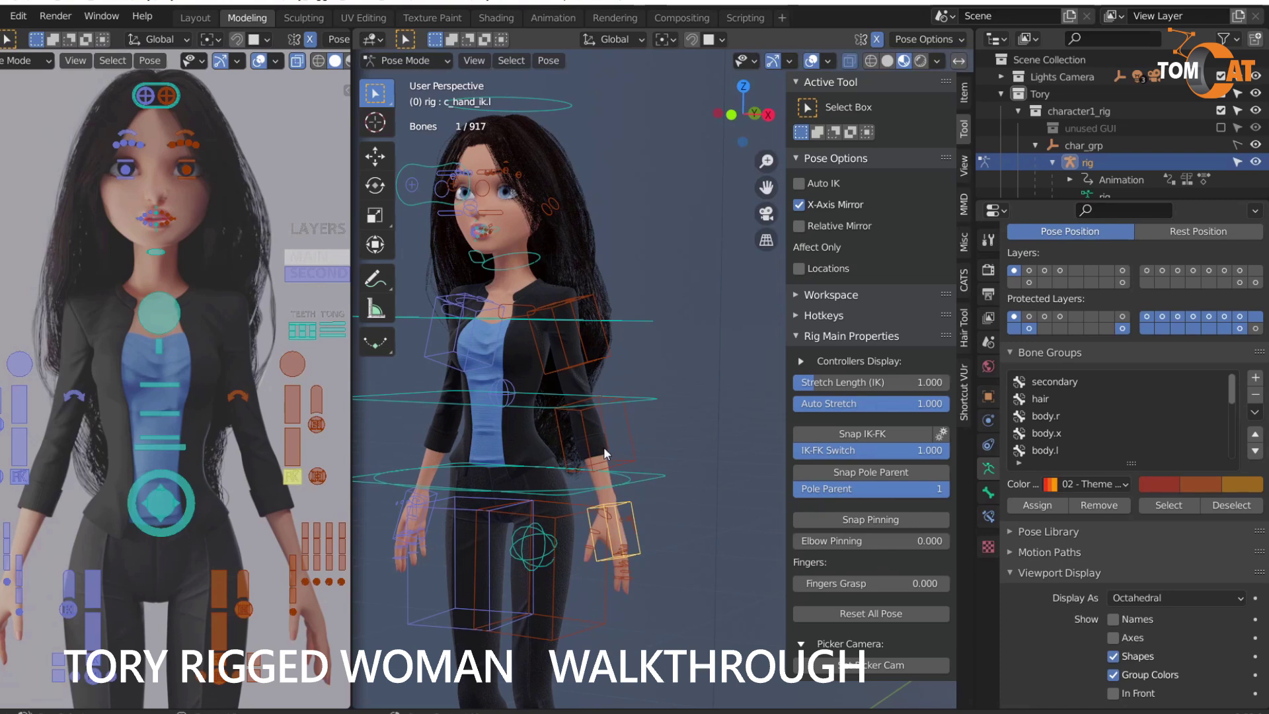
left_click(571, 377)
middle_click_drag(549, 509, 596, 509)
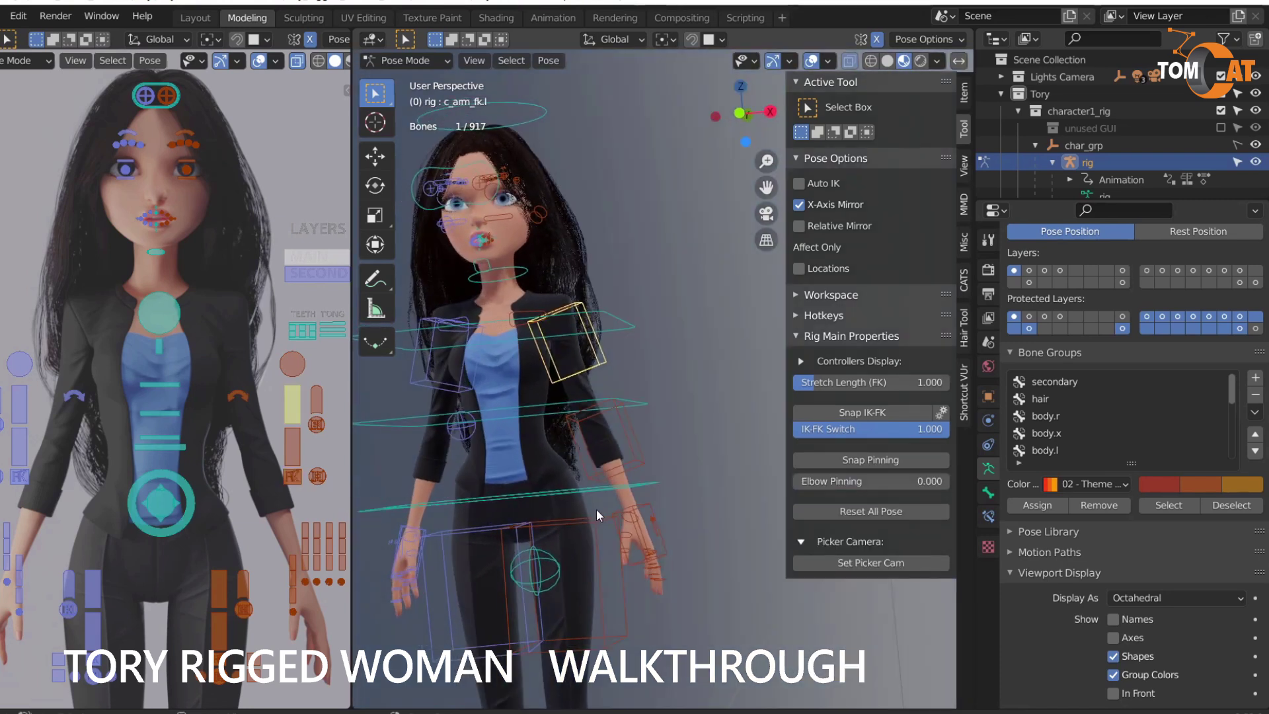
key("r")
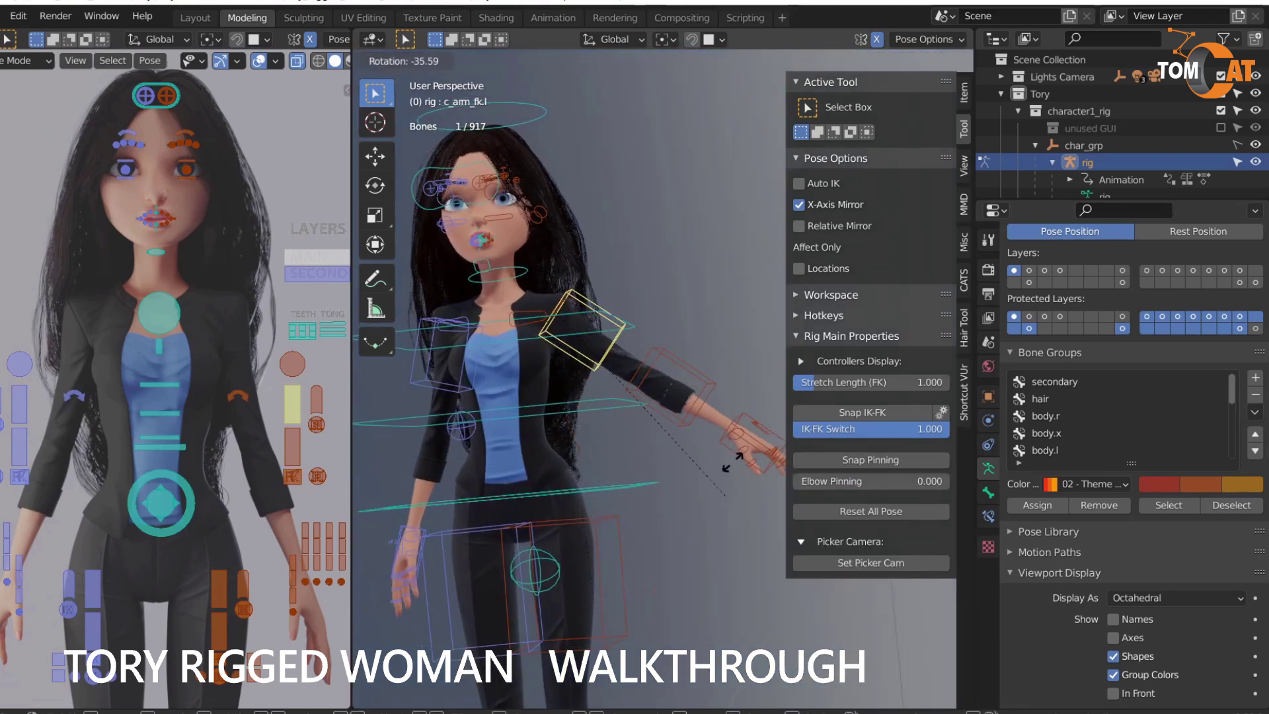
right_click(720, 423)
middle_click_drag(711, 439, 645, 545)
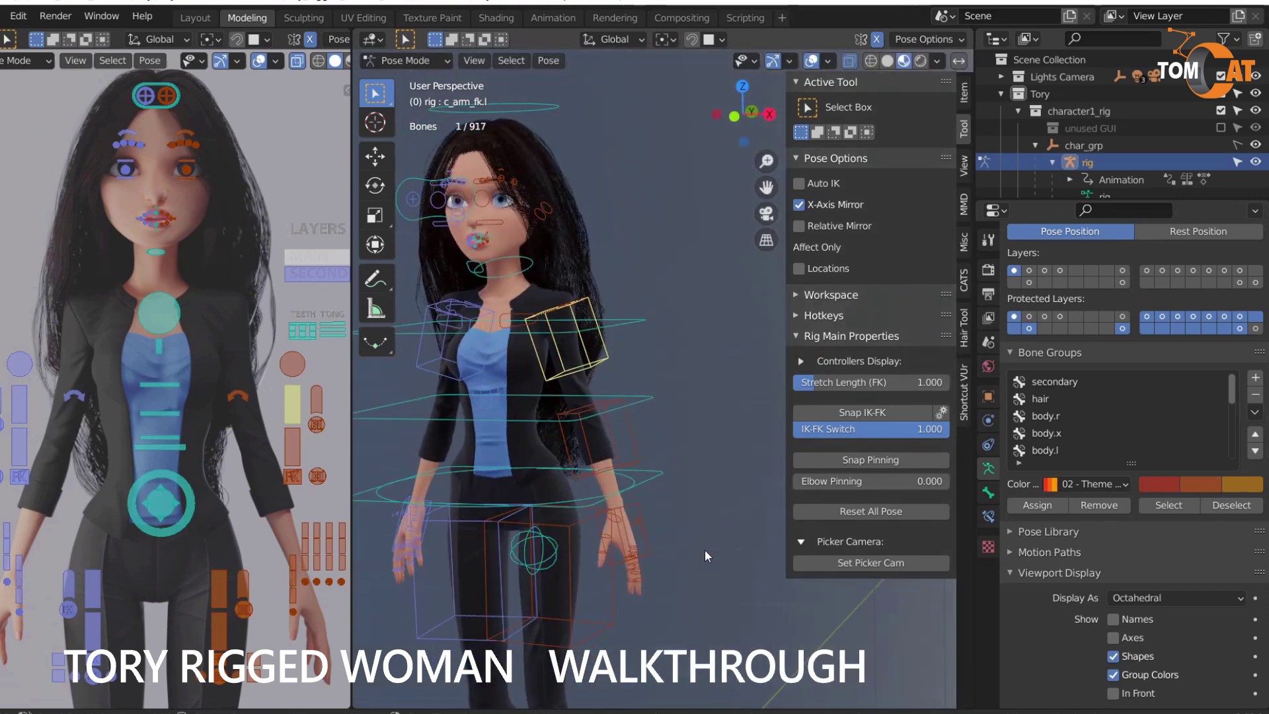
Step: Select c_hand_fk.l, set Fingers Grasp to 1, then lower it to 0.590
left_click(622, 536)
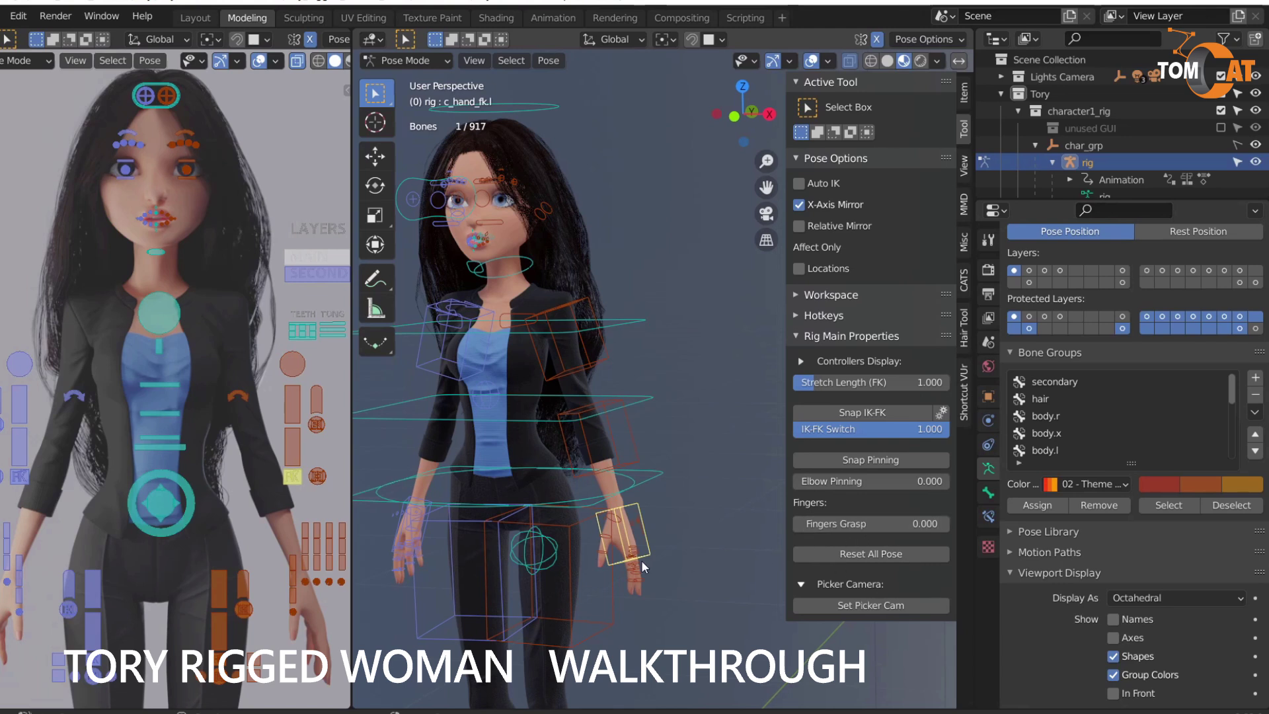
left_click(850, 524)
type("1")
key("Return")
key("KP_Decimal")
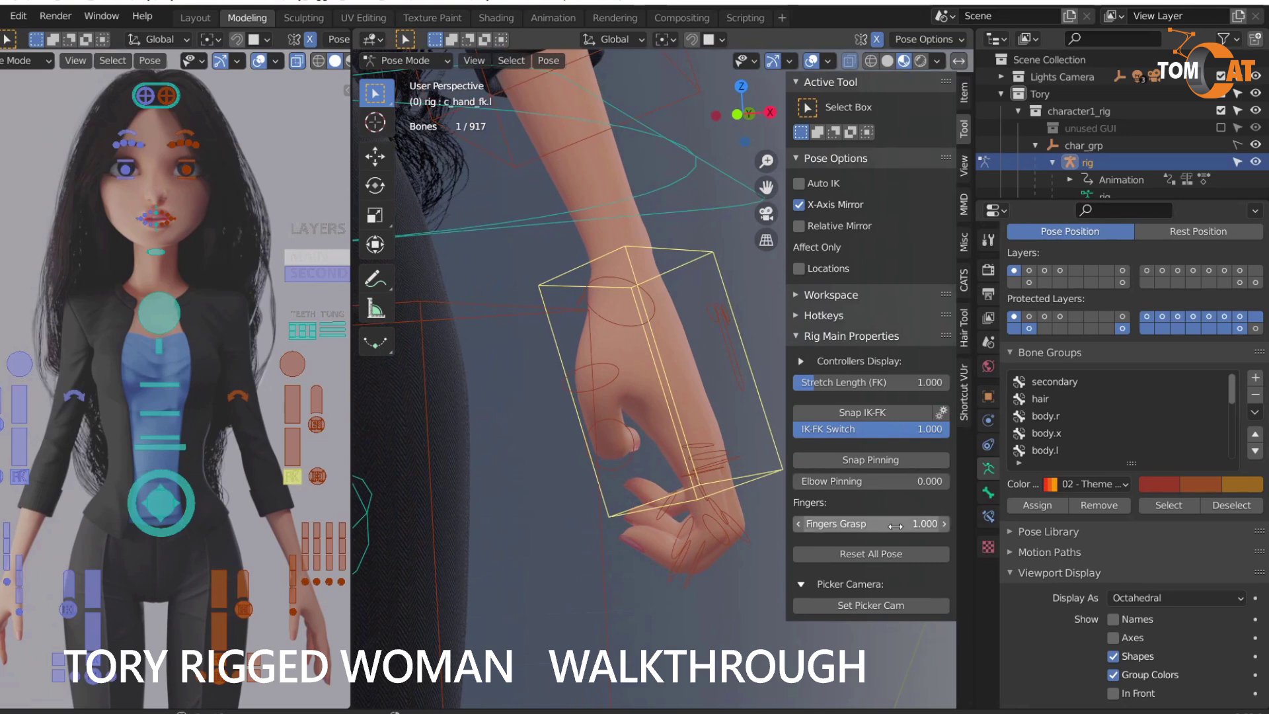
left_click_drag(871, 523, 810, 524)
scroll(682, 482, "down", 6)
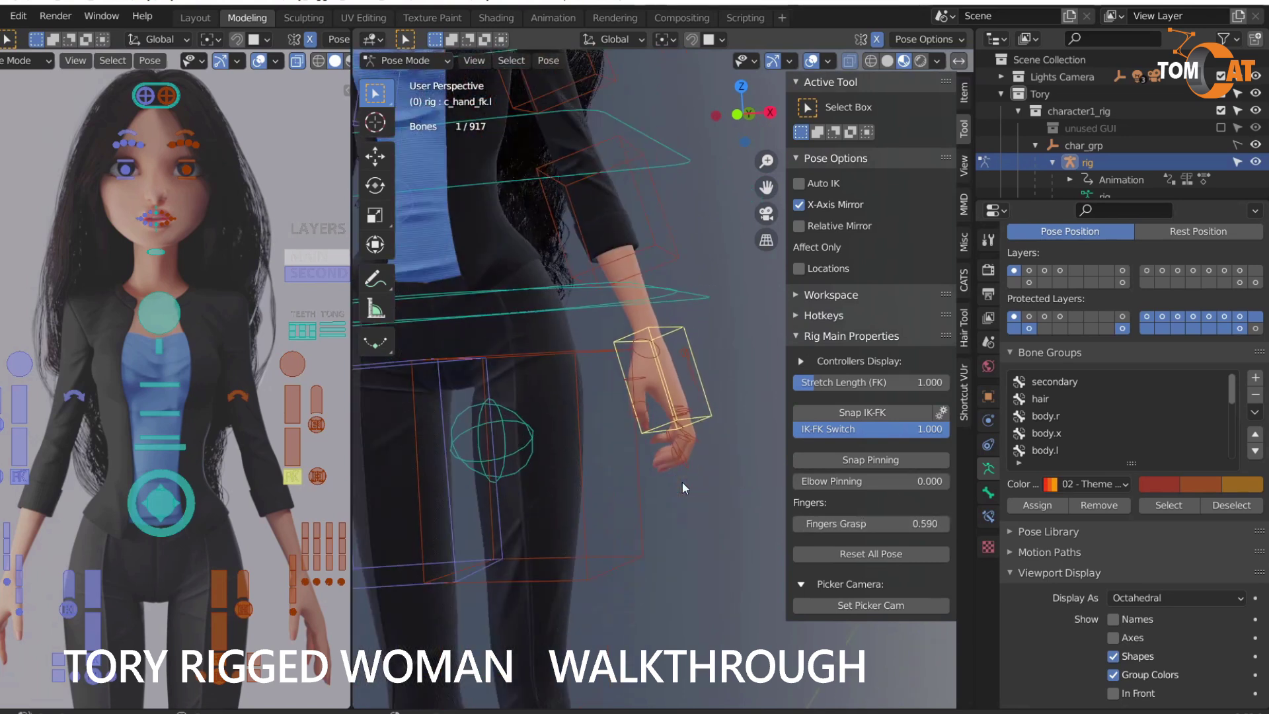
key("Caps_Lock")
key("Caps_Lock")
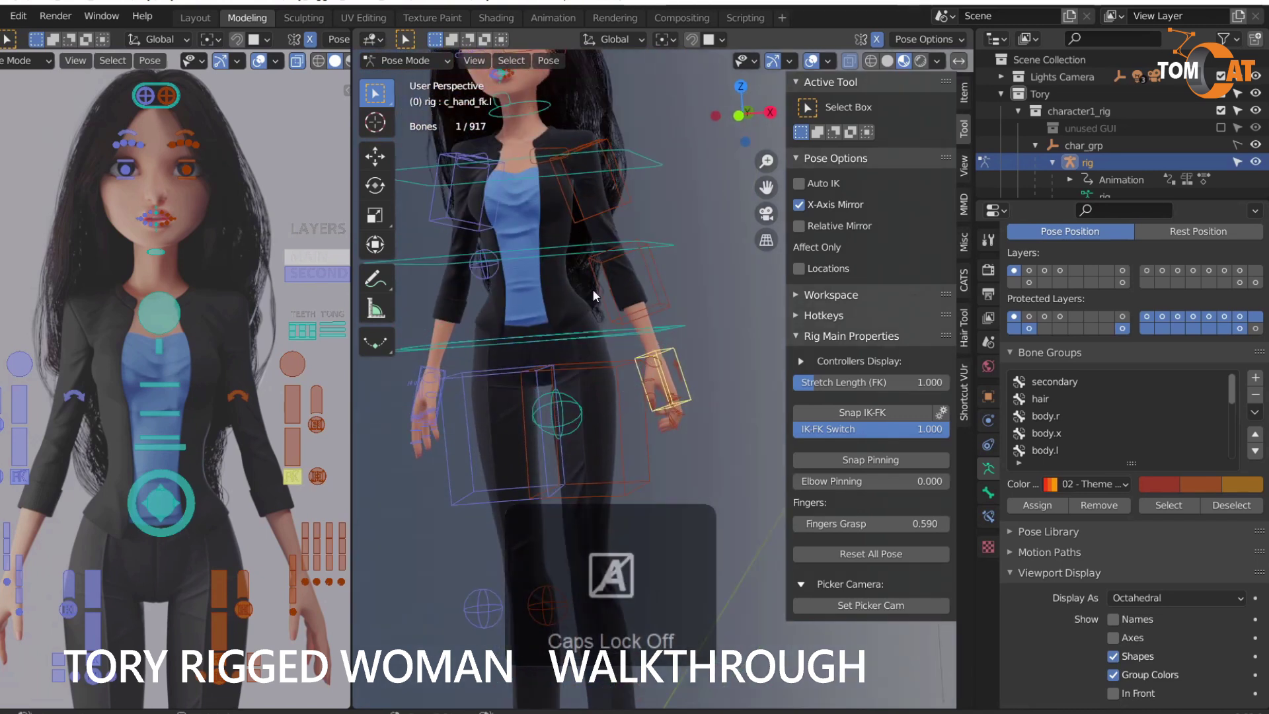
middle_click_drag(592, 288, 605, 512, "shift")
middle_click_drag(657, 394, 560, 462)
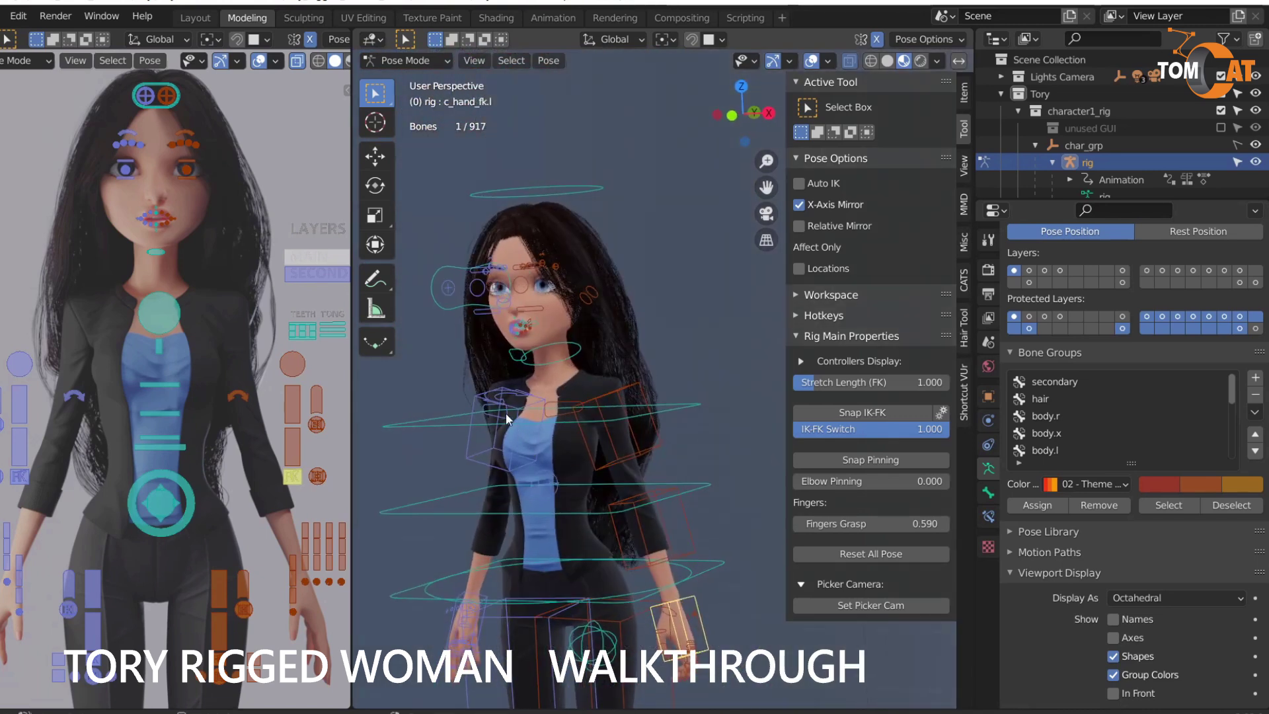
scroll(463, 377, "up", 1)
middle_click_drag(435, 348, 502, 284, "shift")
Step: Select Tory's head control and try a free rotation, then cancel it
left_click(546, 223)
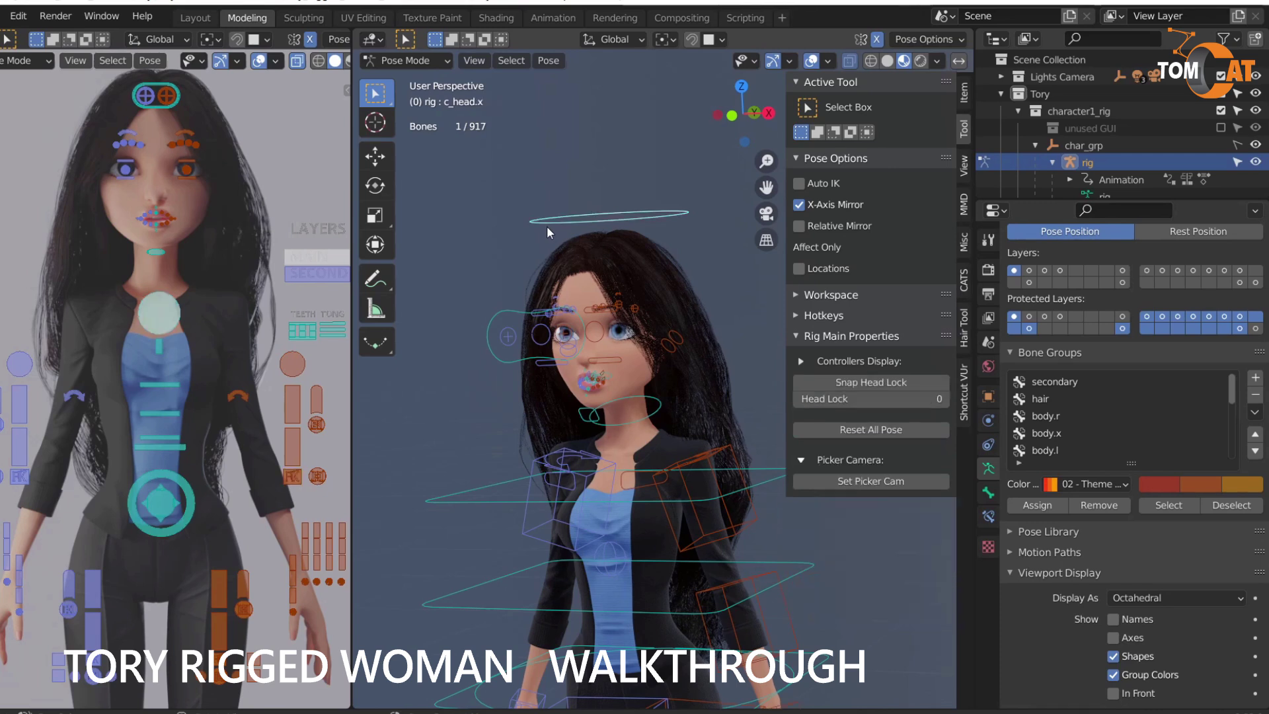
key("r")
key("r")
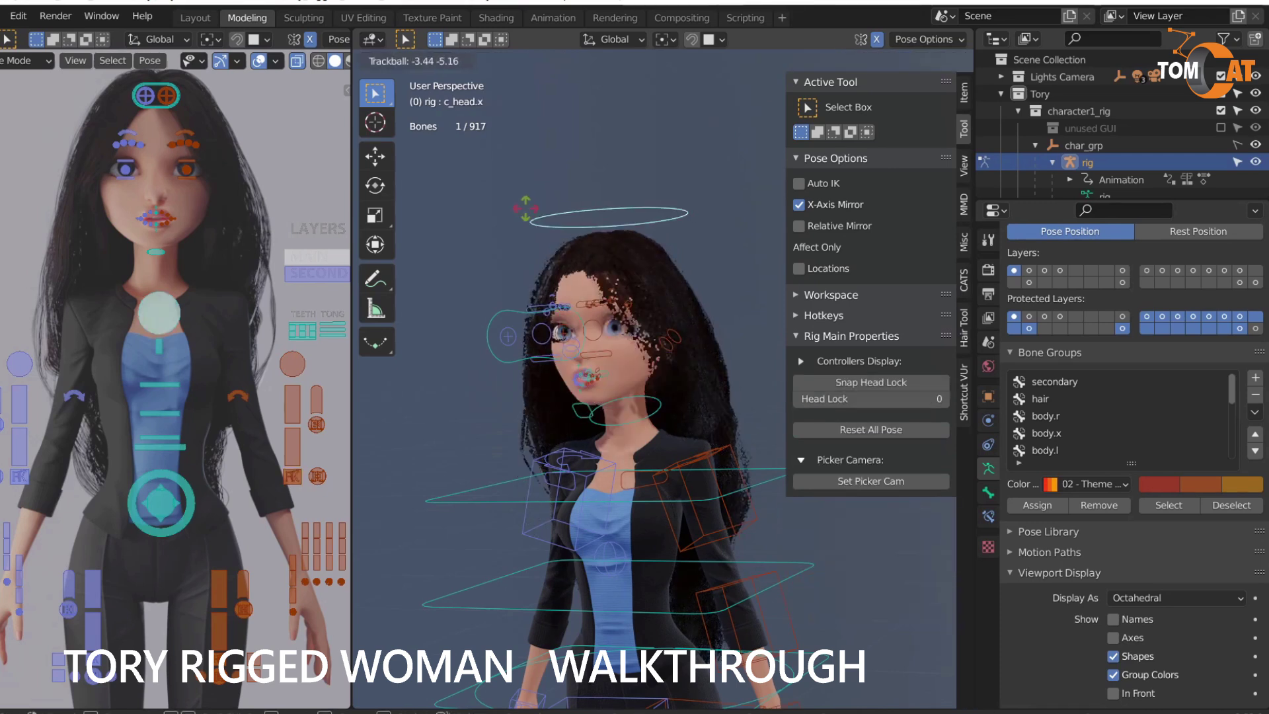
right_click(541, 205)
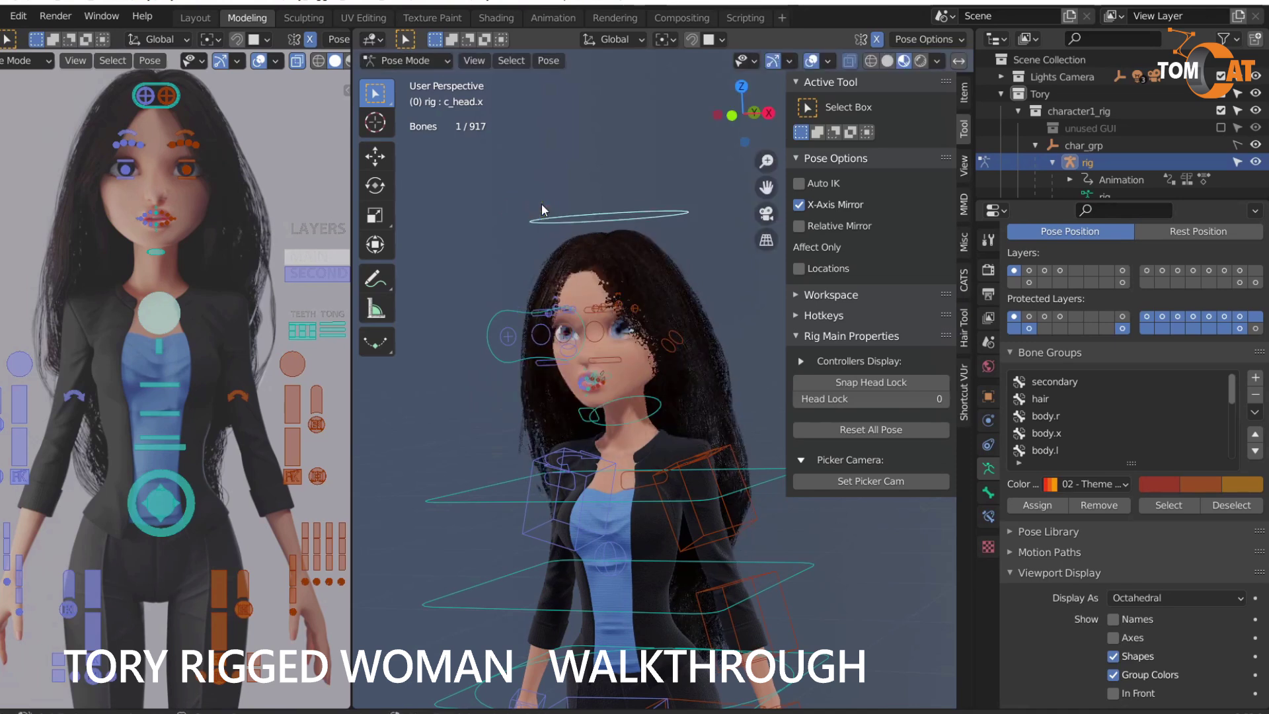
Step: Move c_eye_target.x near the face and set the Eye Target influence to 0
left_click(494, 317)
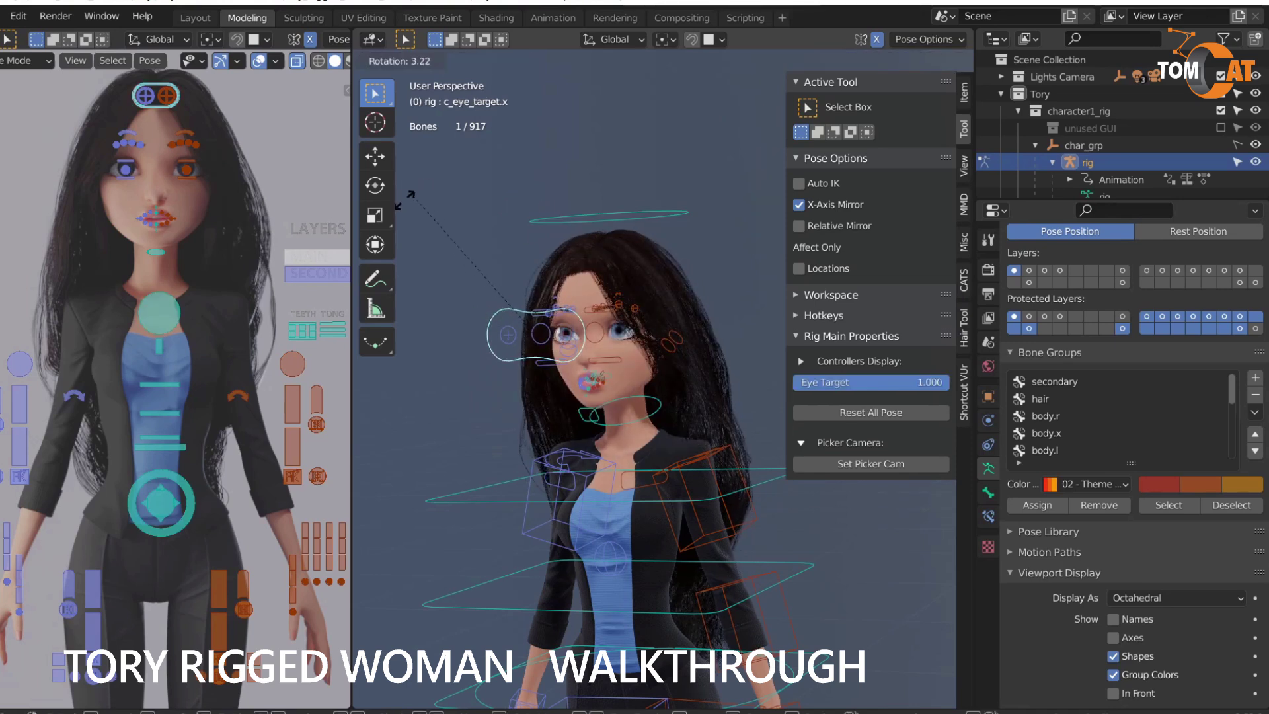
key("Escape")
key("g")
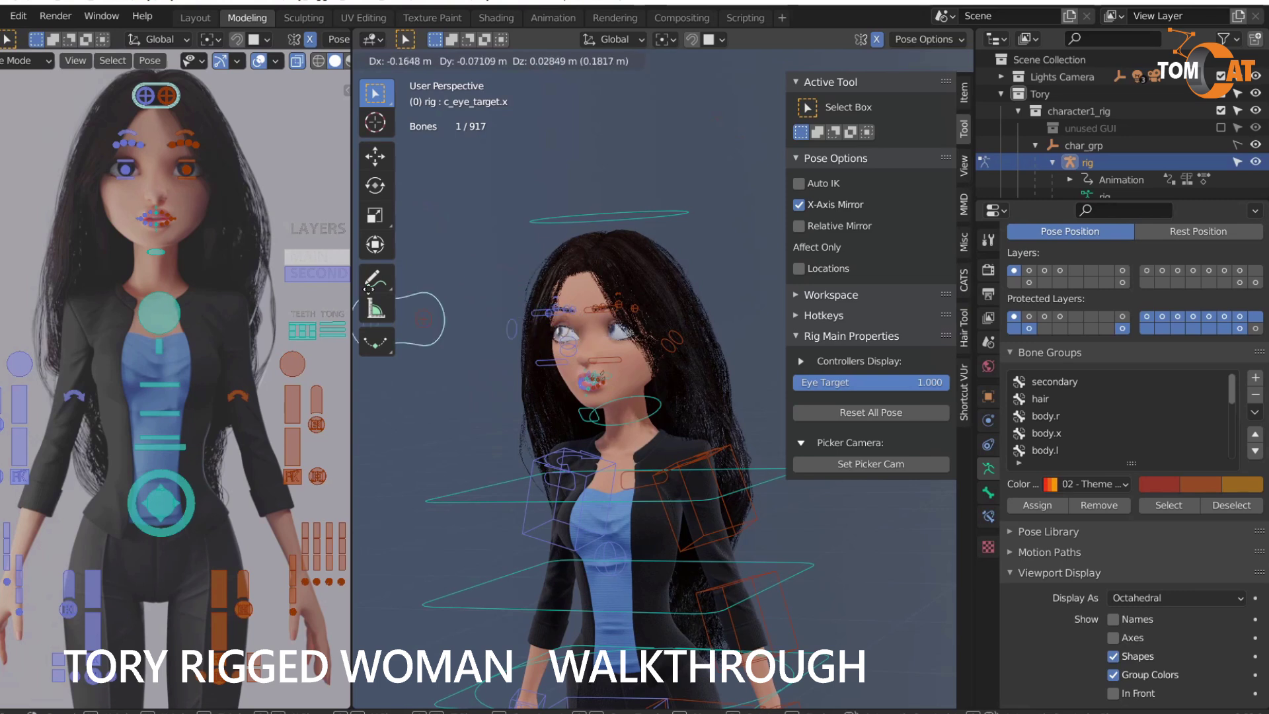
left_click(511, 299)
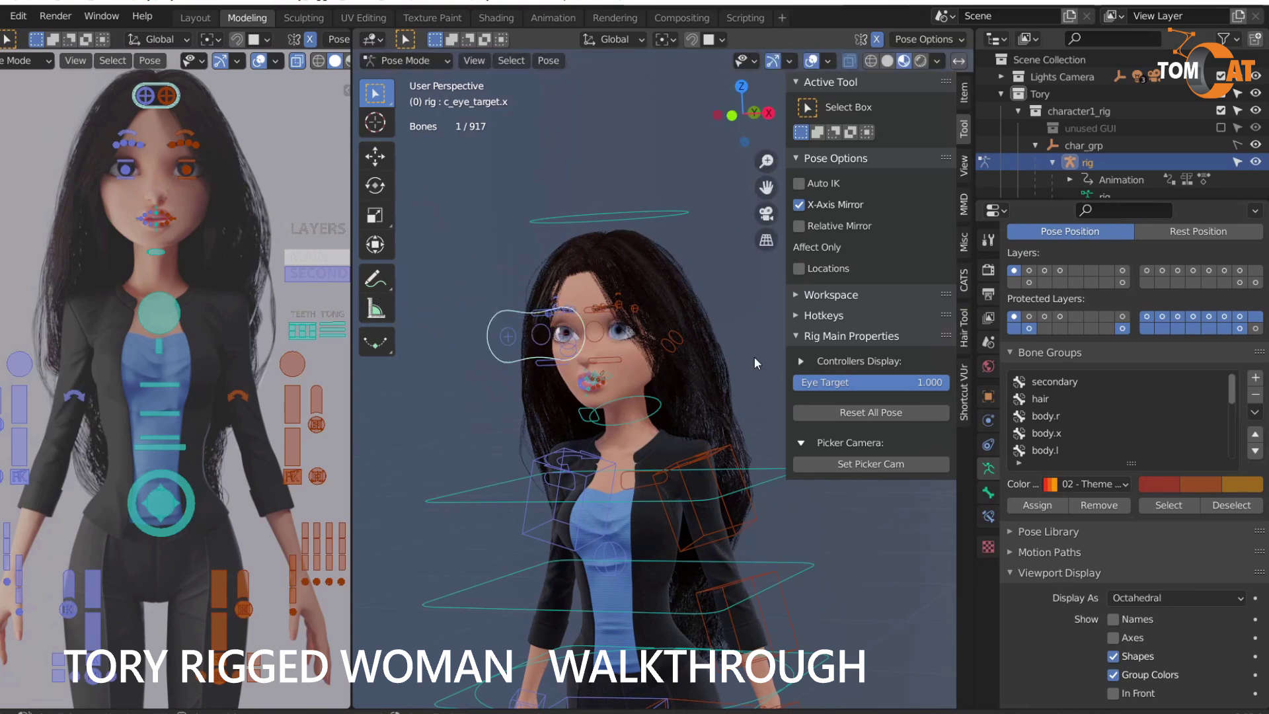
left_click(912, 384)
type("0")
key("Return")
Step: Trackball-rotate c_head.x to give the head a new tilt
left_click(576, 223)
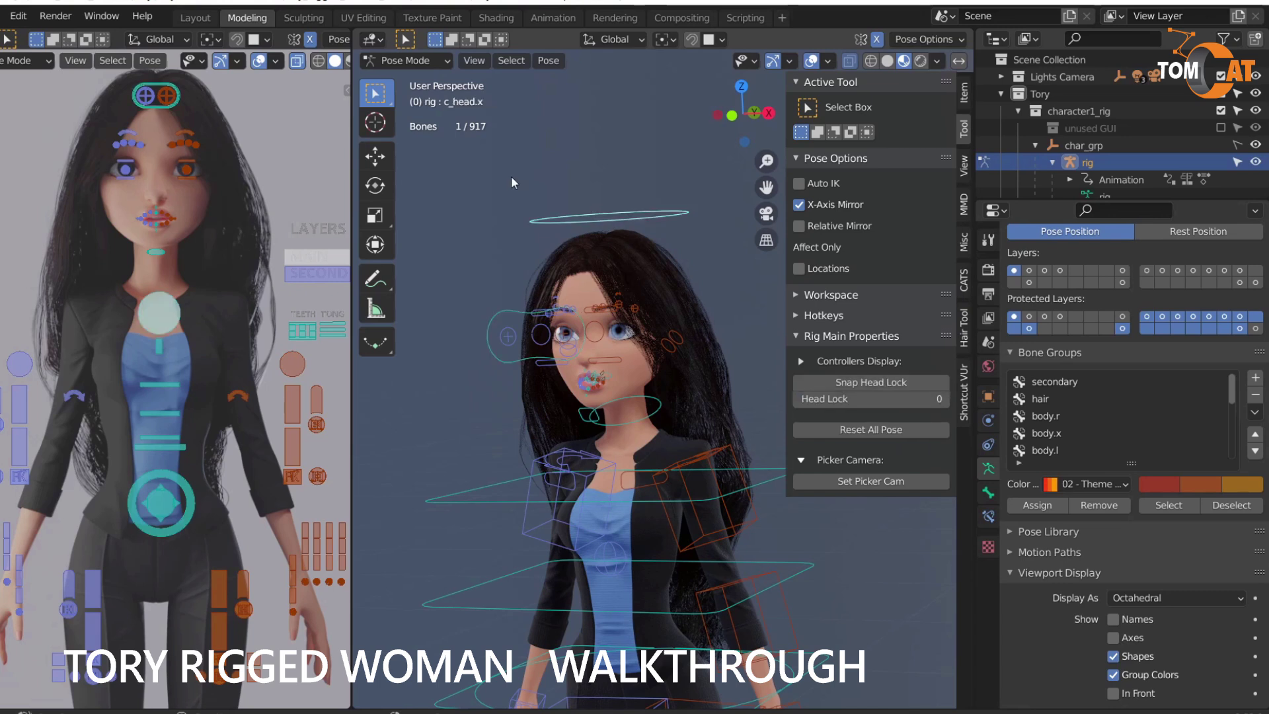
key("r")
key("r")
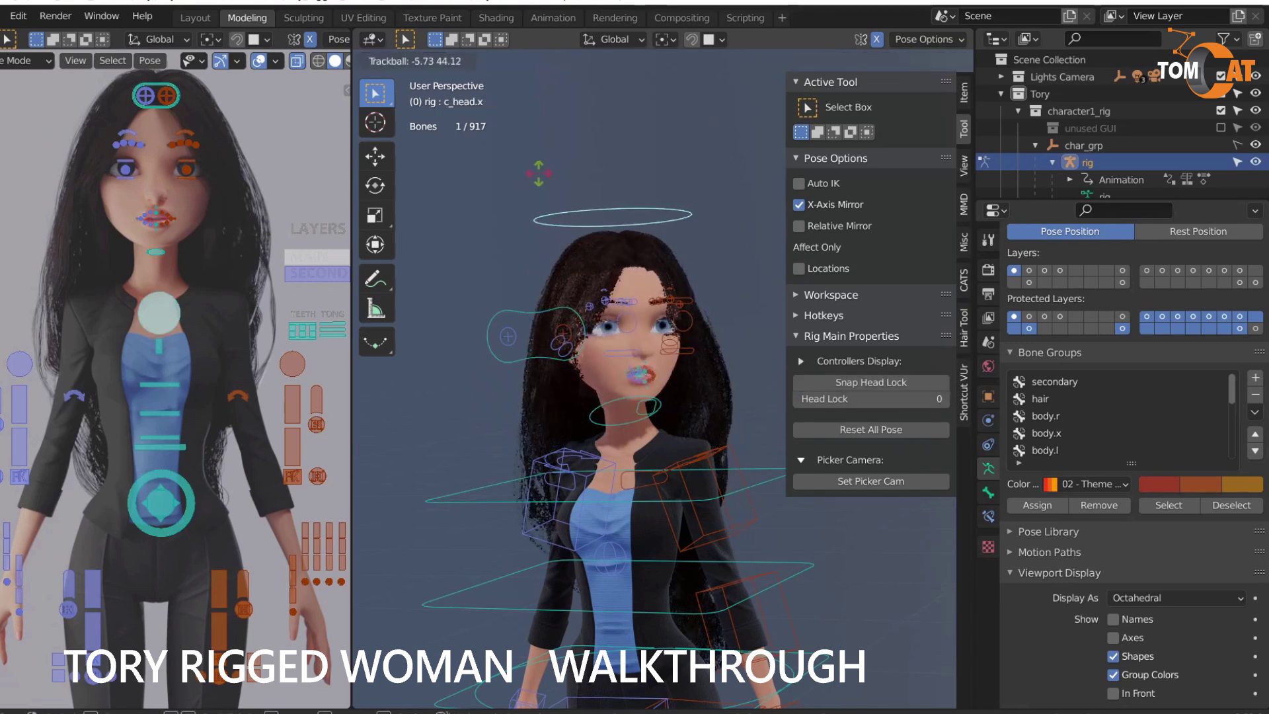
left_click(498, 189)
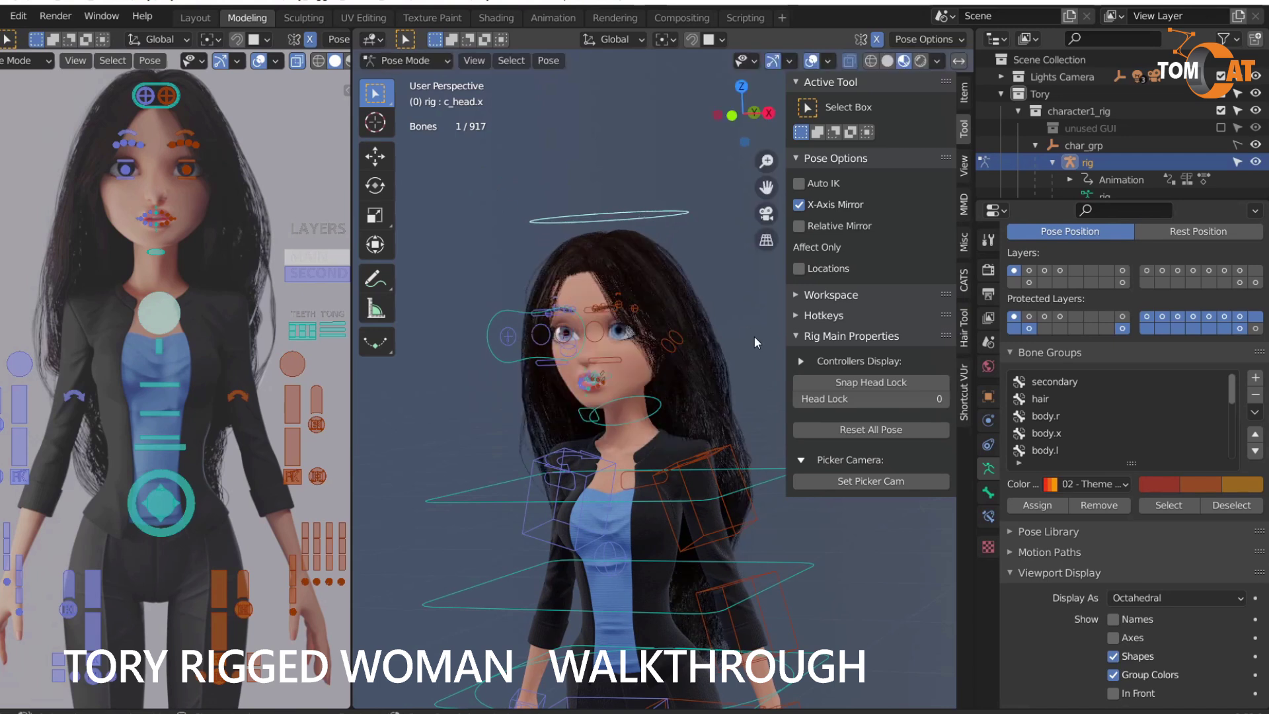
scroll(598, 379, "down", 5)
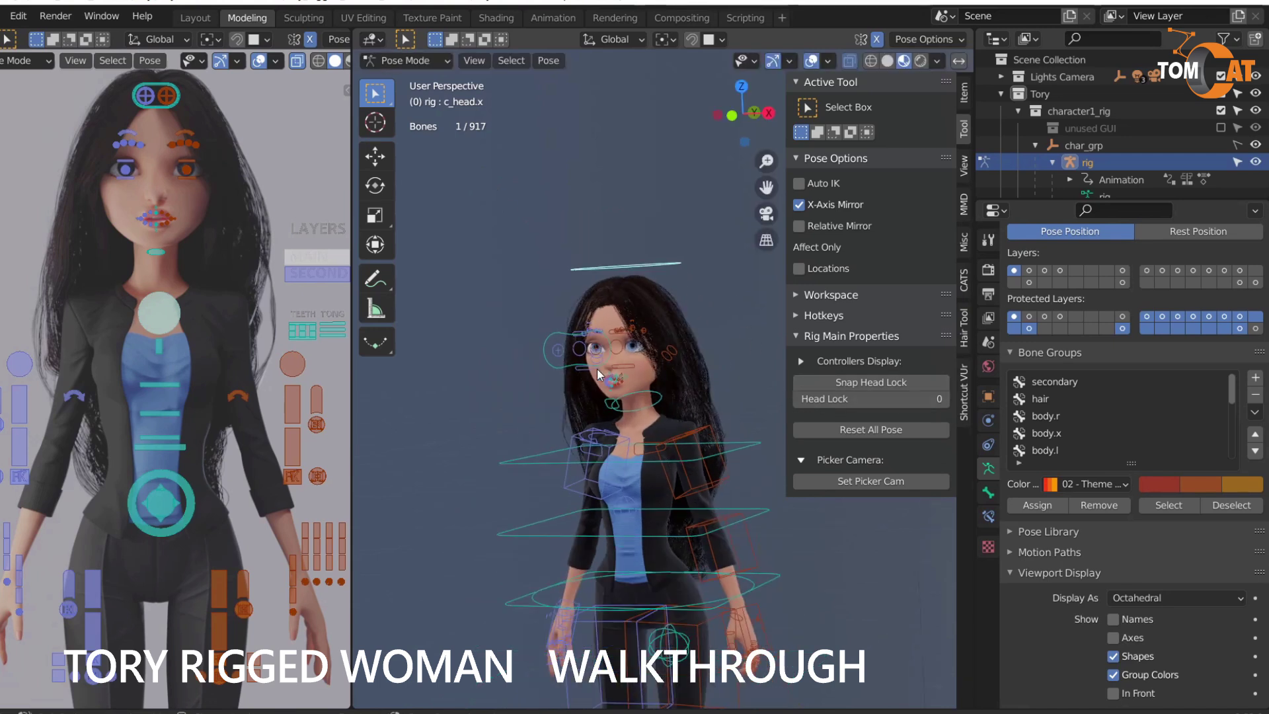
scroll(617, 439, "up", 3)
scroll(701, 354, "down", 2)
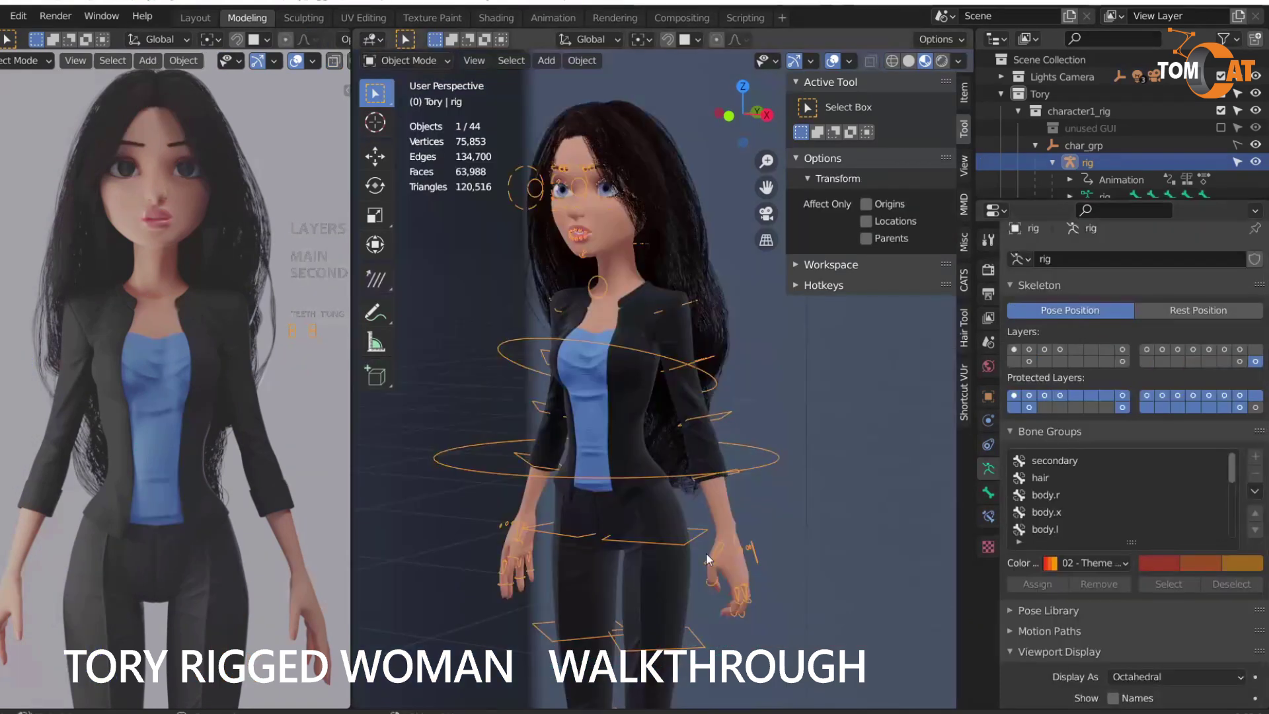
Step: Orbit to face Tory frontally and select her jacket, the Coat full object
middle_click_drag(703, 455, 717, 450)
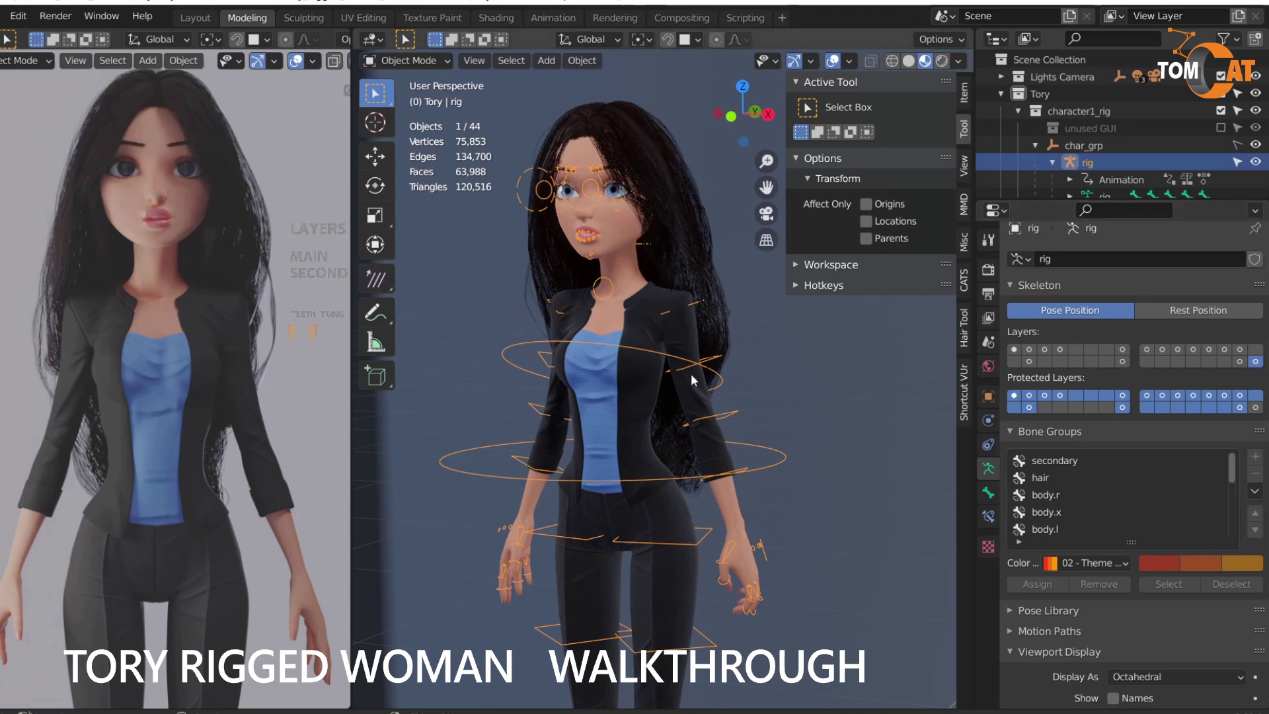
left_click(641, 308)
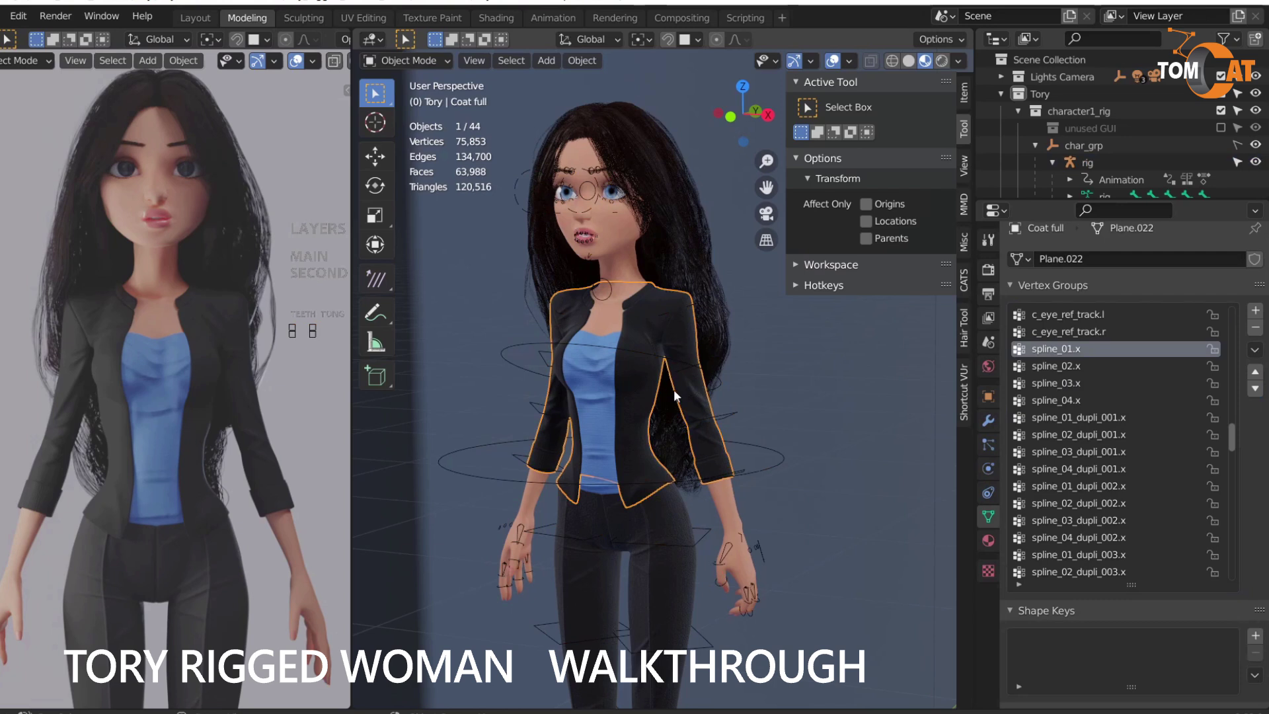
Step: Step through the coat's vertex groups down to spline_02_dupli_001.x
left_click(1044, 367)
left_click(1045, 383)
left_click(1047, 418)
left_click(1044, 435)
Step: Scroll further and orbit the view until Tory faces the front
scroll(1056, 466, "down", 8)
scroll(1057, 463, "down", 2)
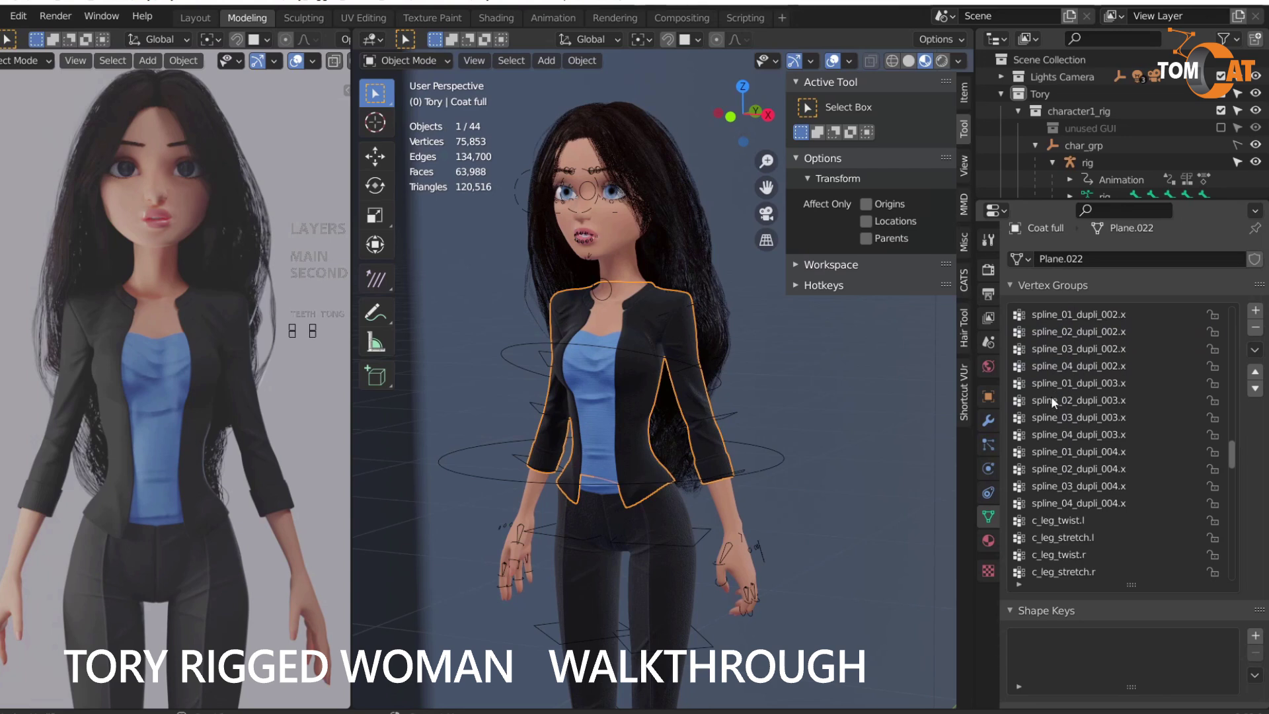
middle_click_drag(721, 398, 662, 306)
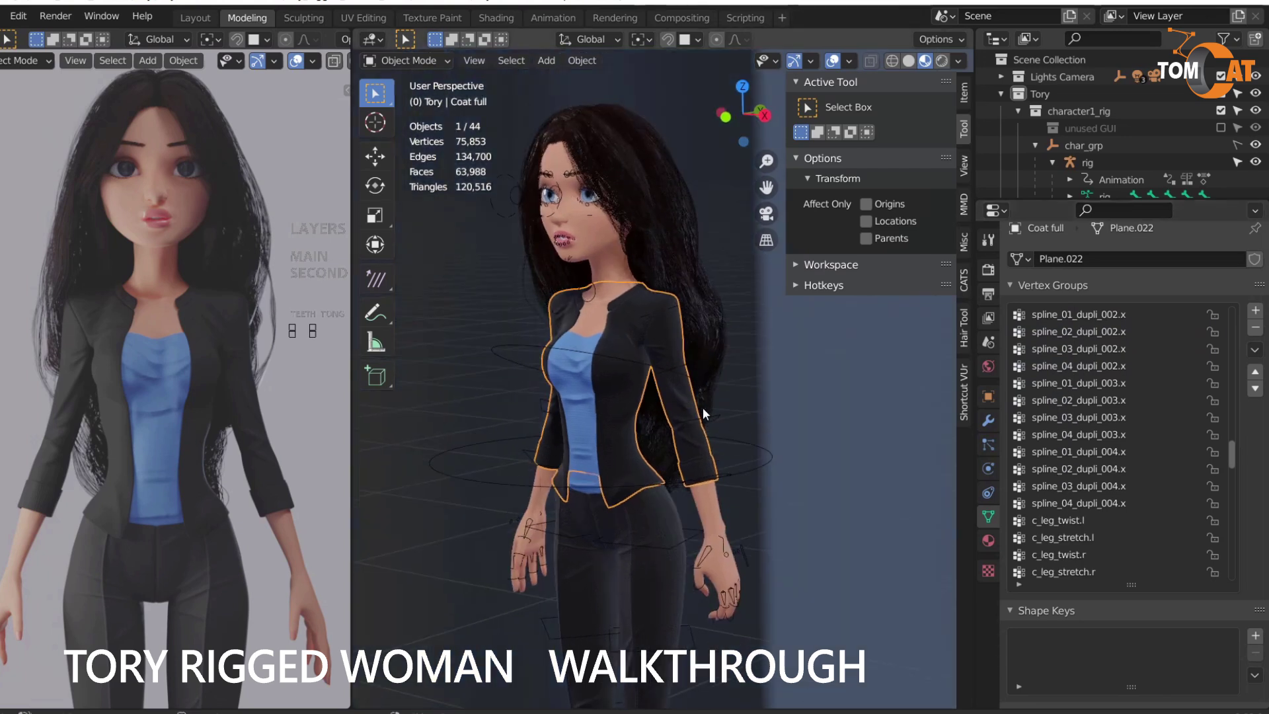
middle_click_drag(704, 454, 719, 462)
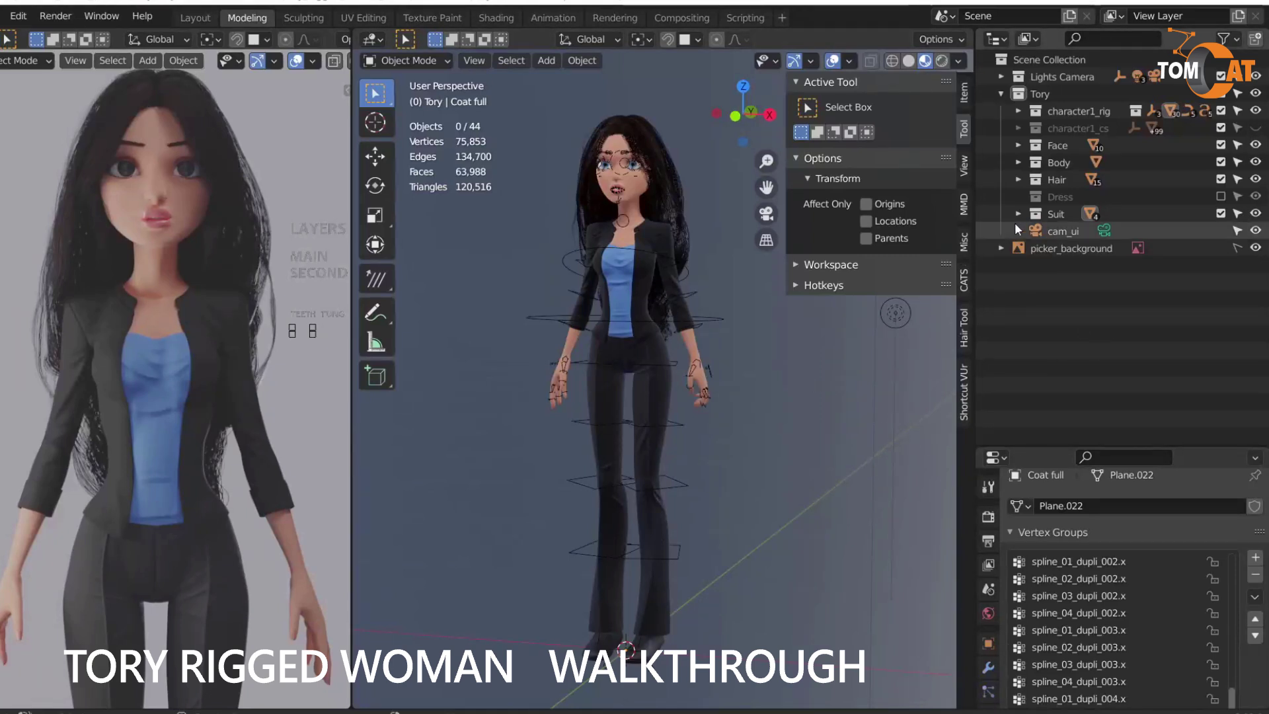
Step: Toggle the Hair collection off and back on, then enable Dress and disable Suit
left_click(1220, 178)
left_click(1220, 177)
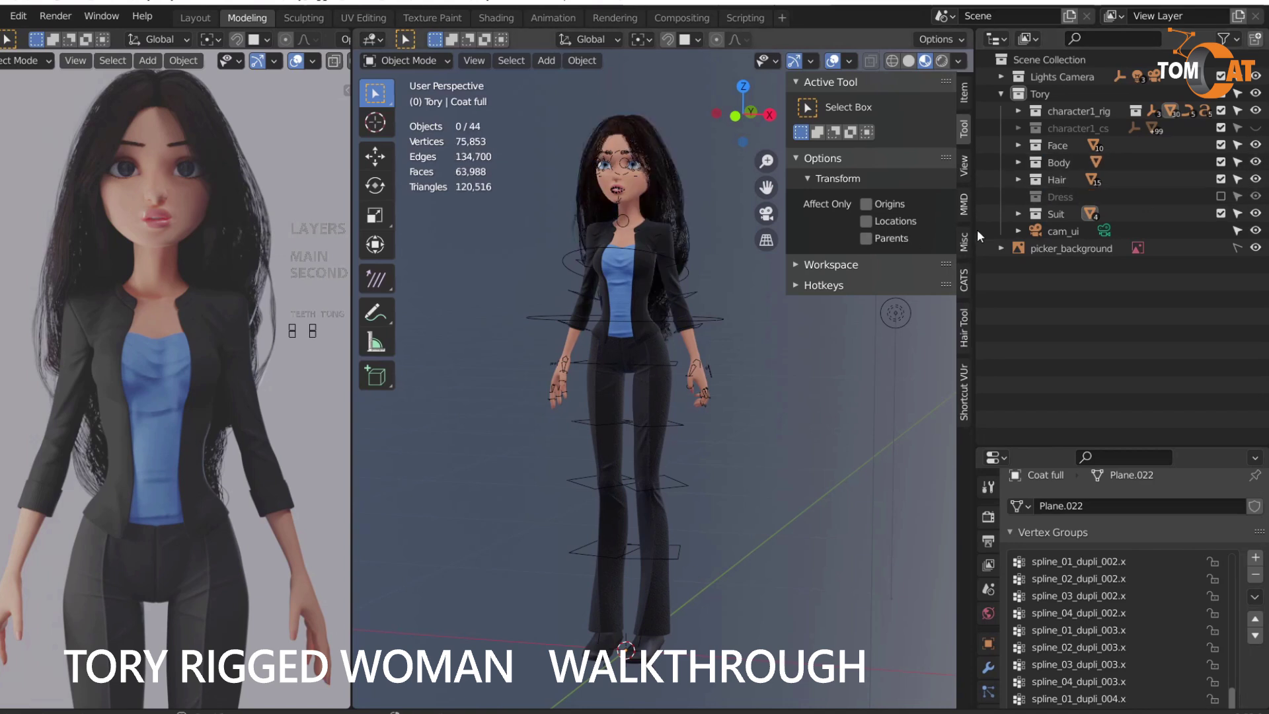
left_click(1221, 197)
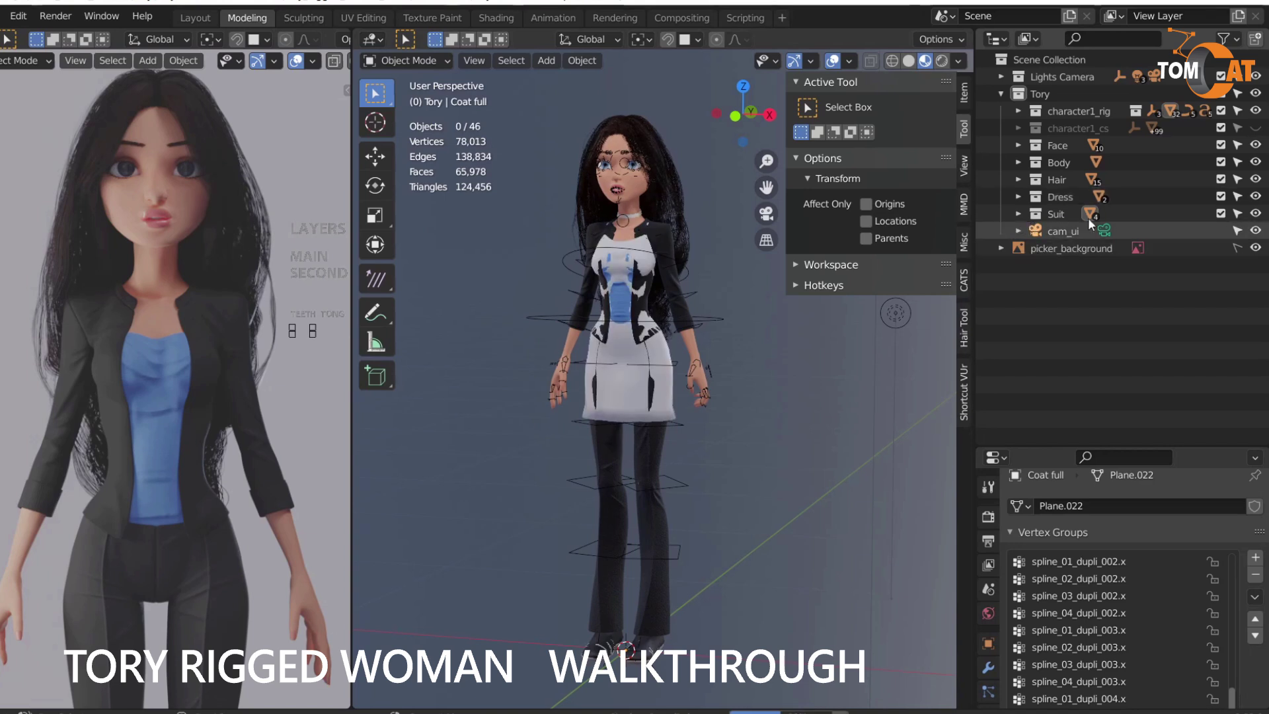
left_click(1221, 214)
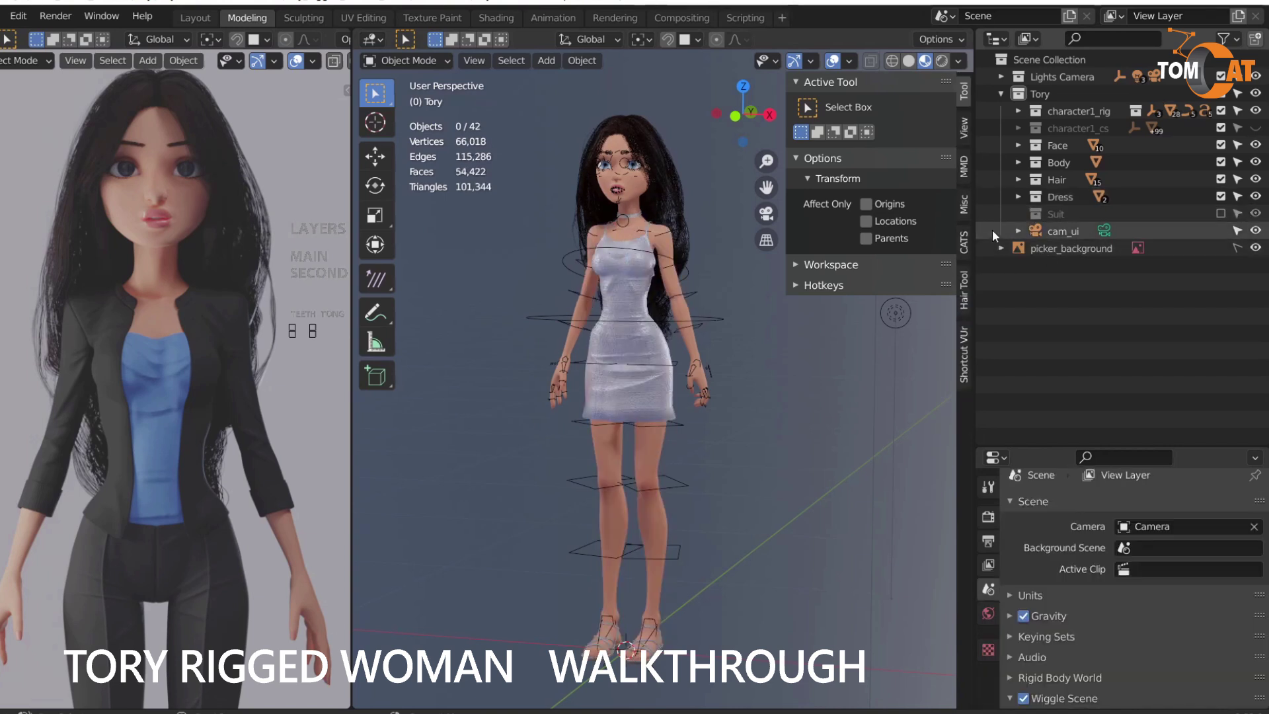
Step: Expand the Dress collection and hide the Shoes Flat object so her feet are bare
left_click(1016, 198)
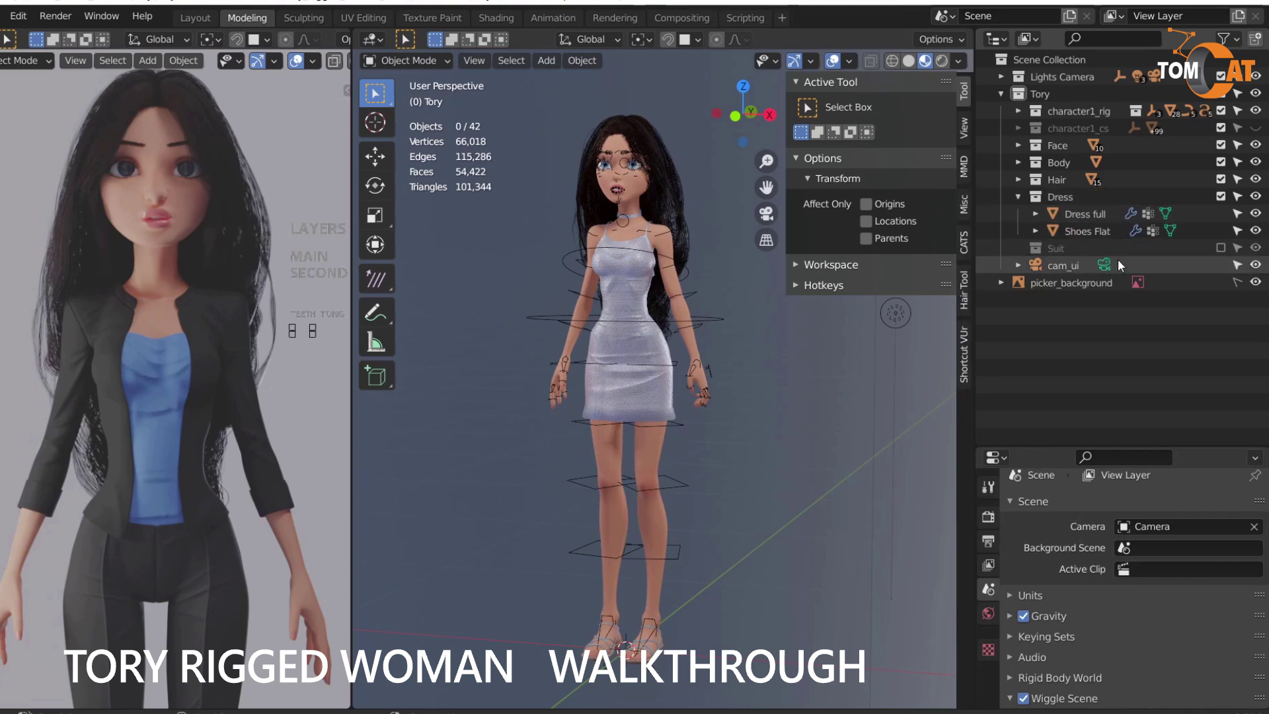
left_click(1255, 230)
middle_click_drag(665, 490, 629, 402)
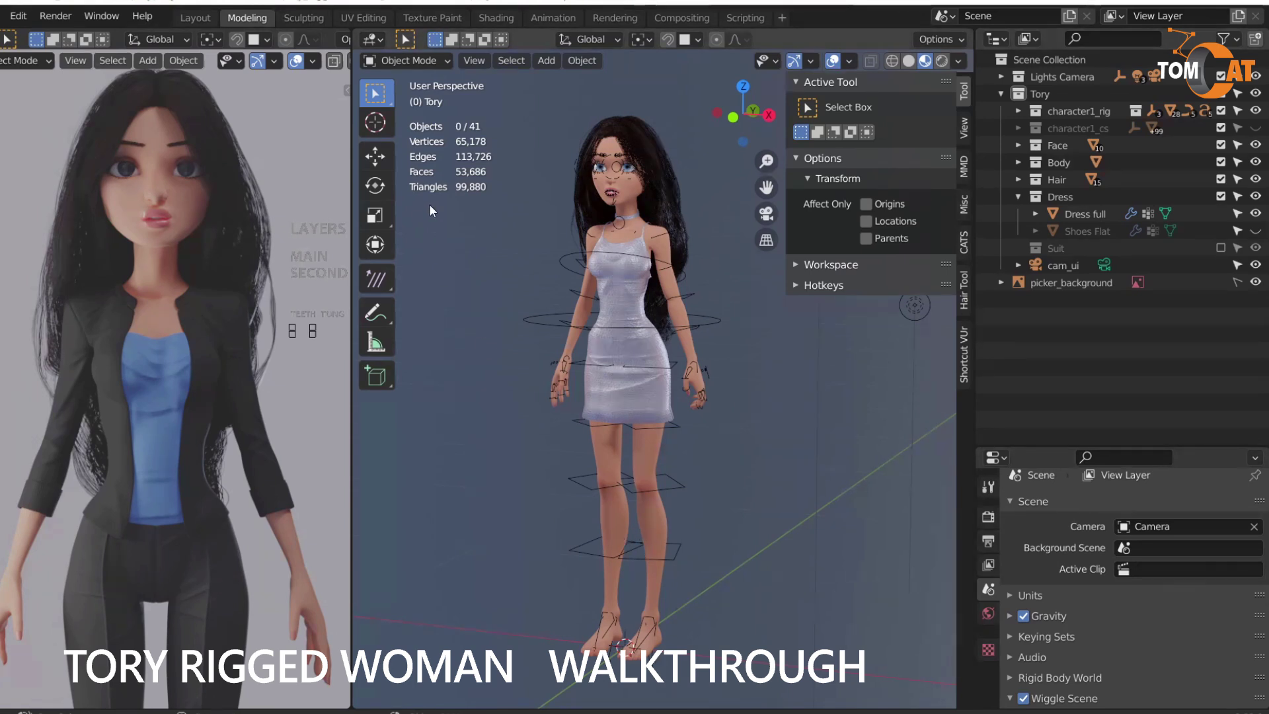
Step: In the Shading workspace, select Tory's body and bring its skin colour-change mix nodes into view
left_click(489, 18)
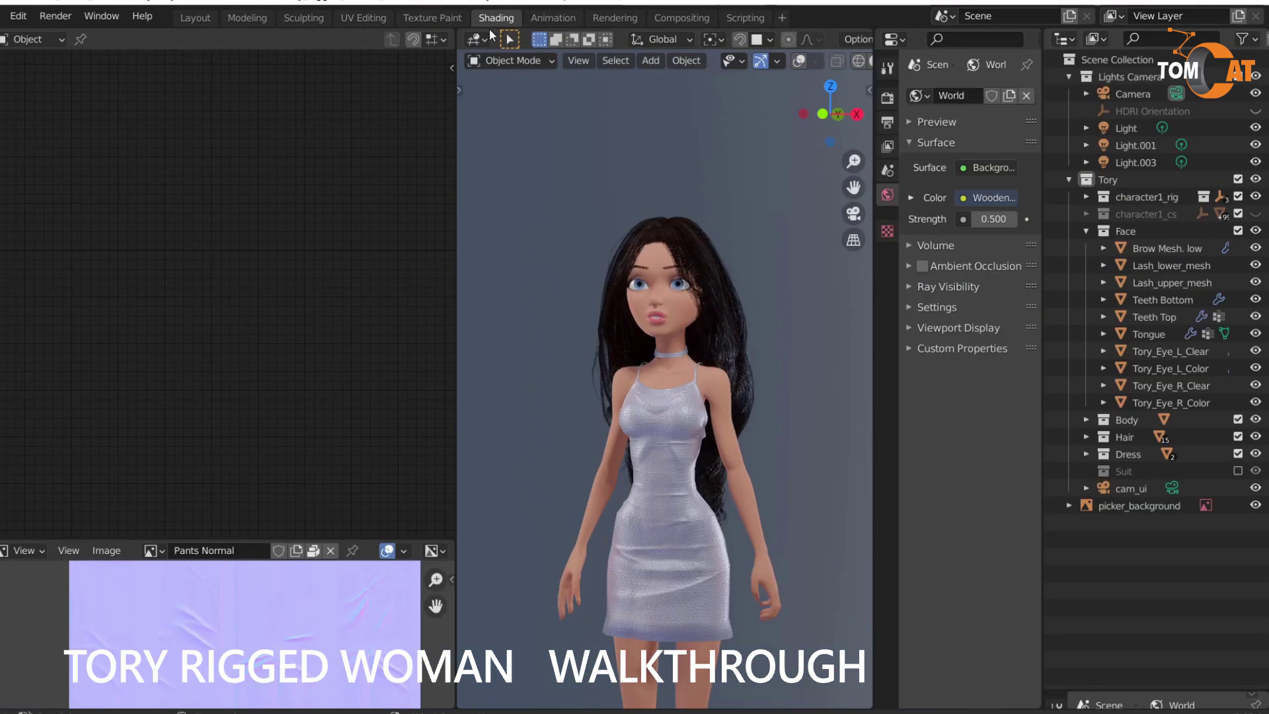
left_click(664, 375)
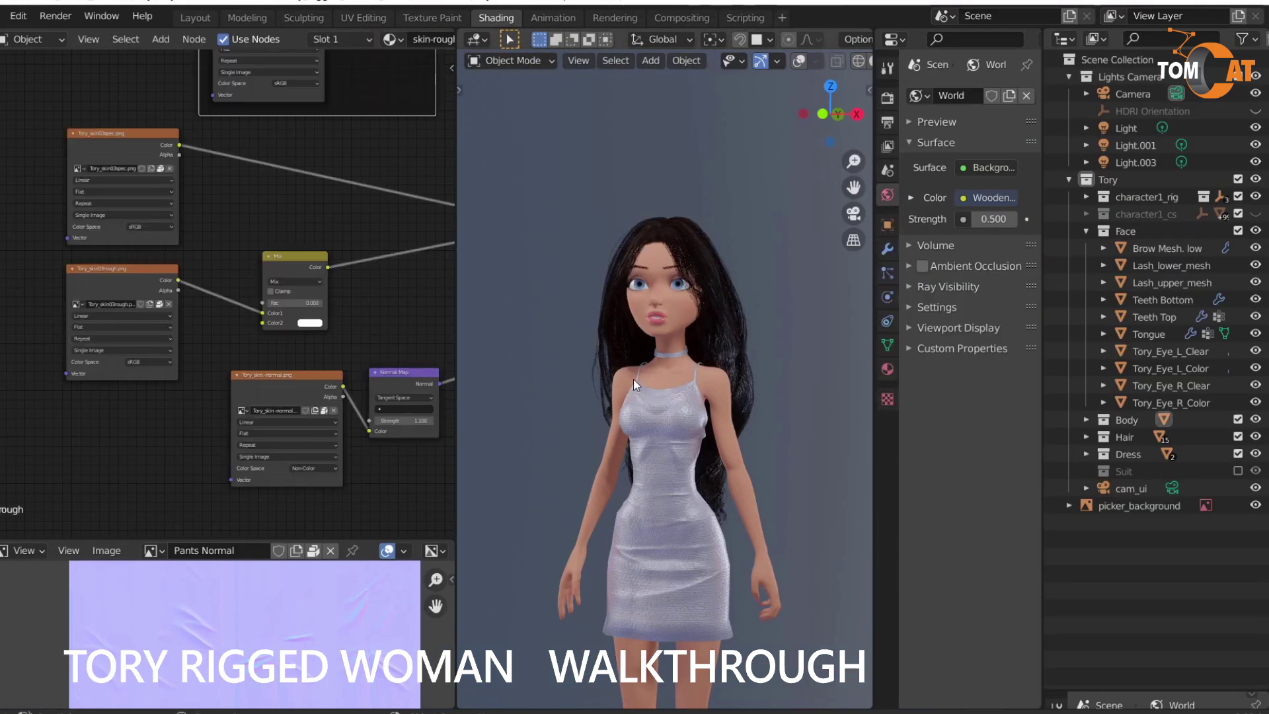
key("shift+alt+z")
middle_click_drag(569, 435, 542, 316, "shift")
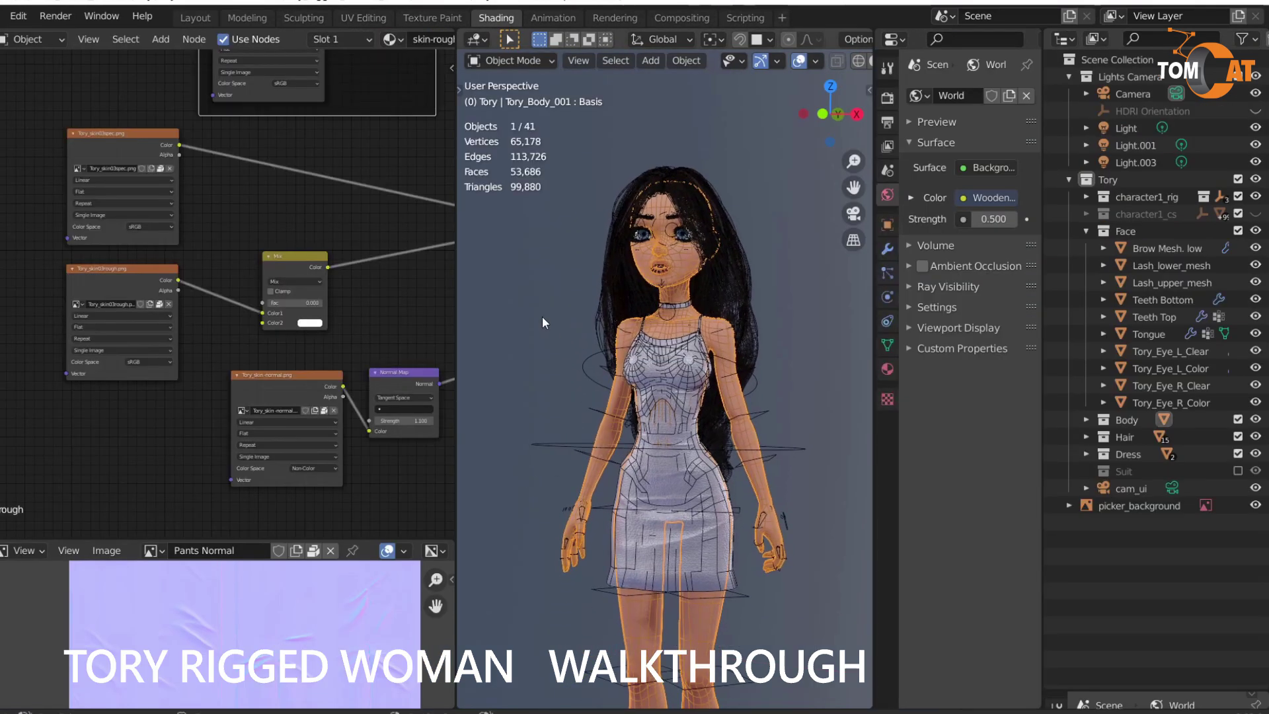
middle_click_drag(334, 129, 213, 296)
middle_click_drag(279, 223, 242, 290)
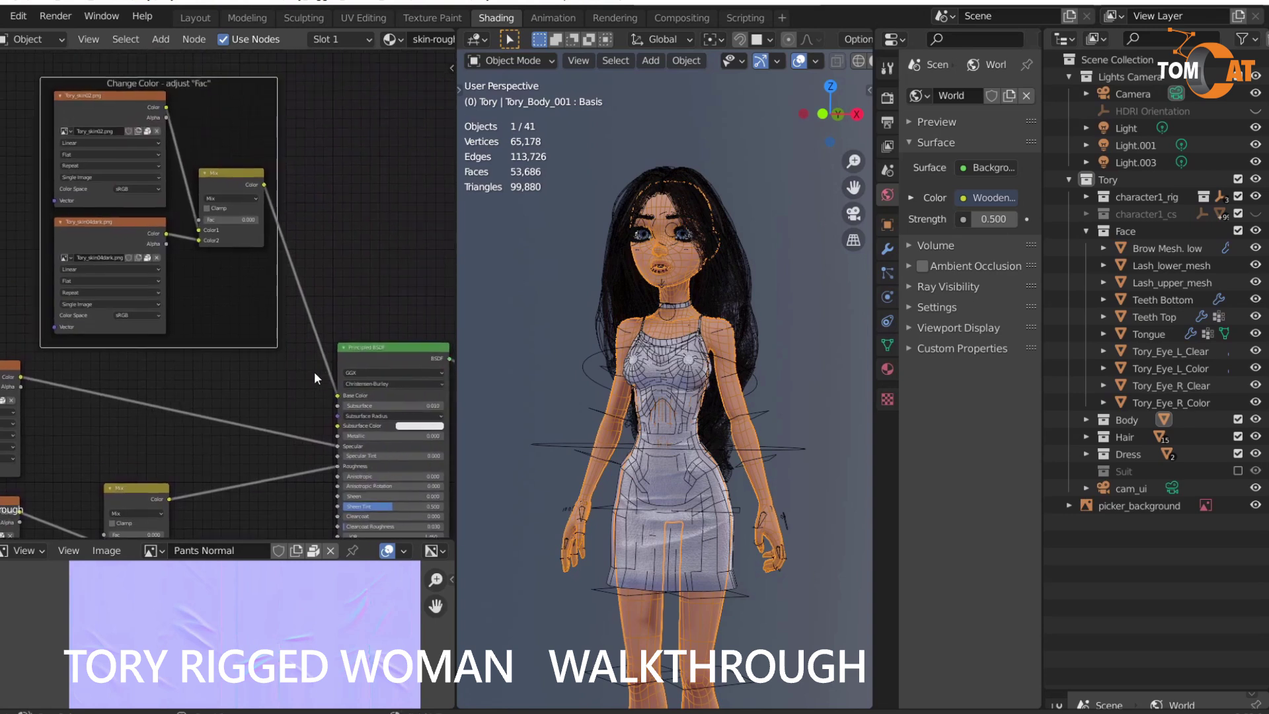
middle_click_drag(337, 198, 336, 303)
Step: Slide the Change Color mix Fac toward 1 to preview the darker skin, then hide overlays
scroll(333, 213, "up", 1)
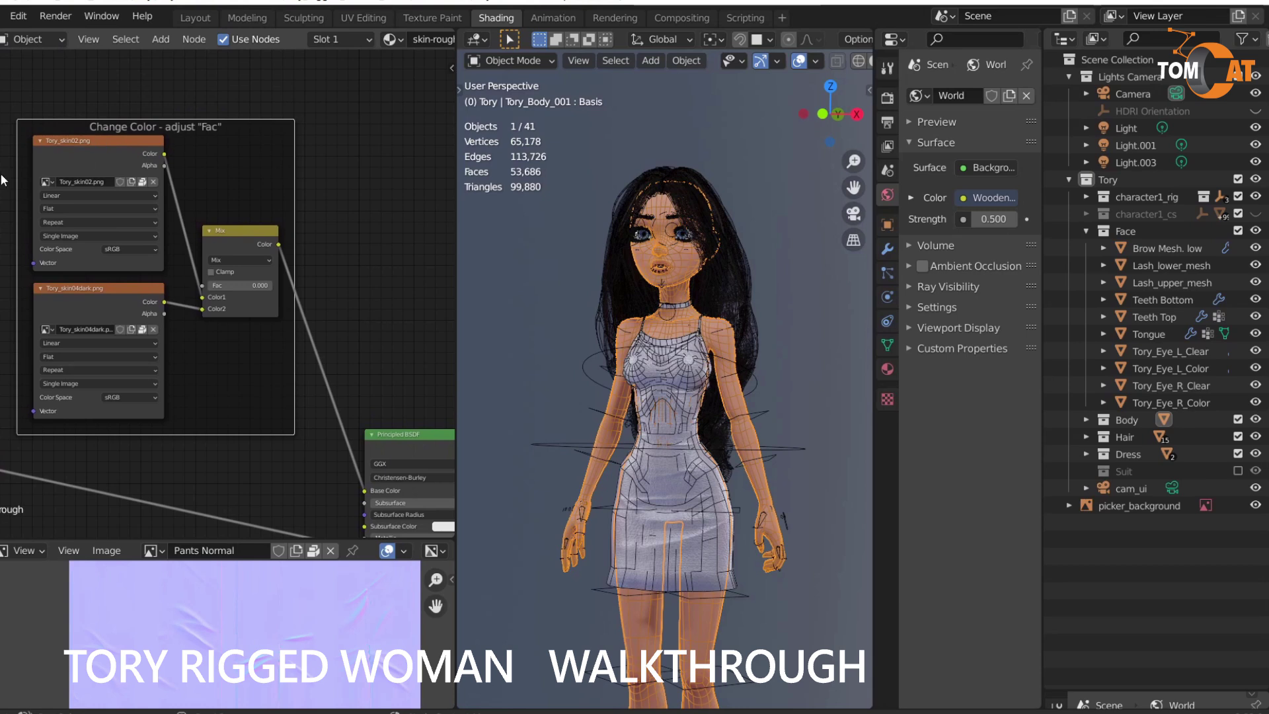
scroll(158, 326, "up", 2)
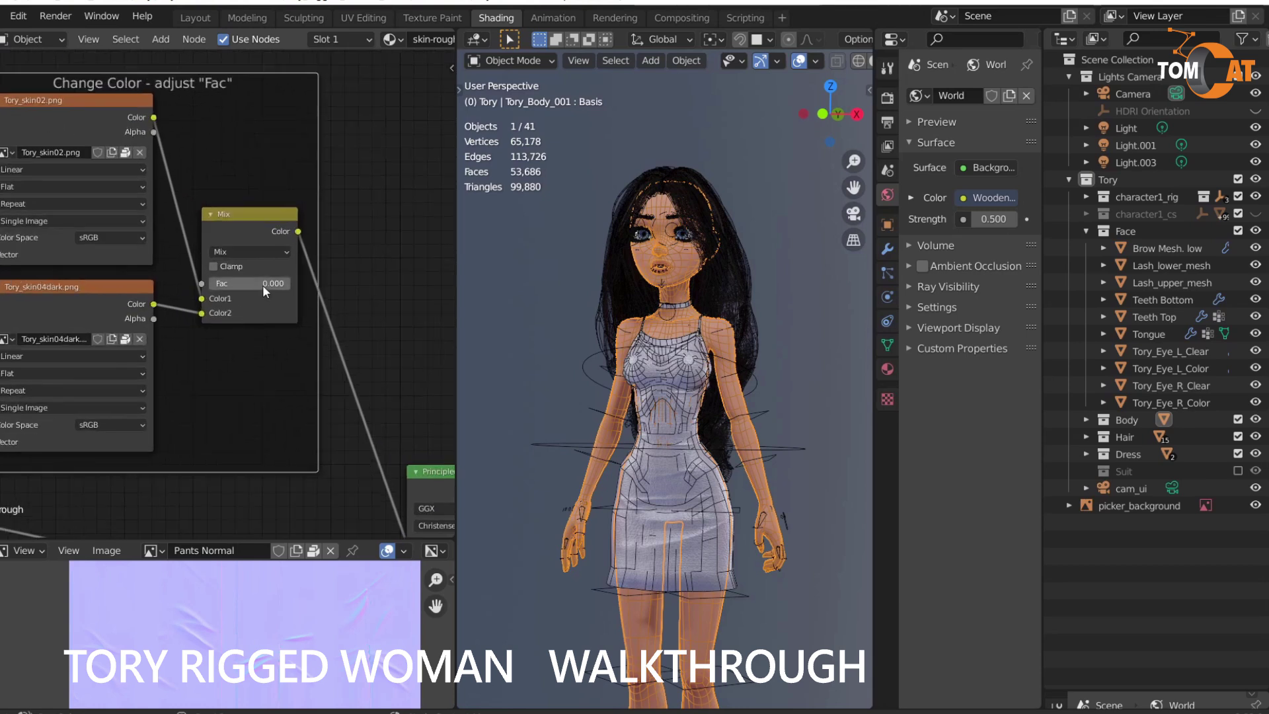
left_click_drag(255, 287, 225, 286)
key("shift+alt+z")
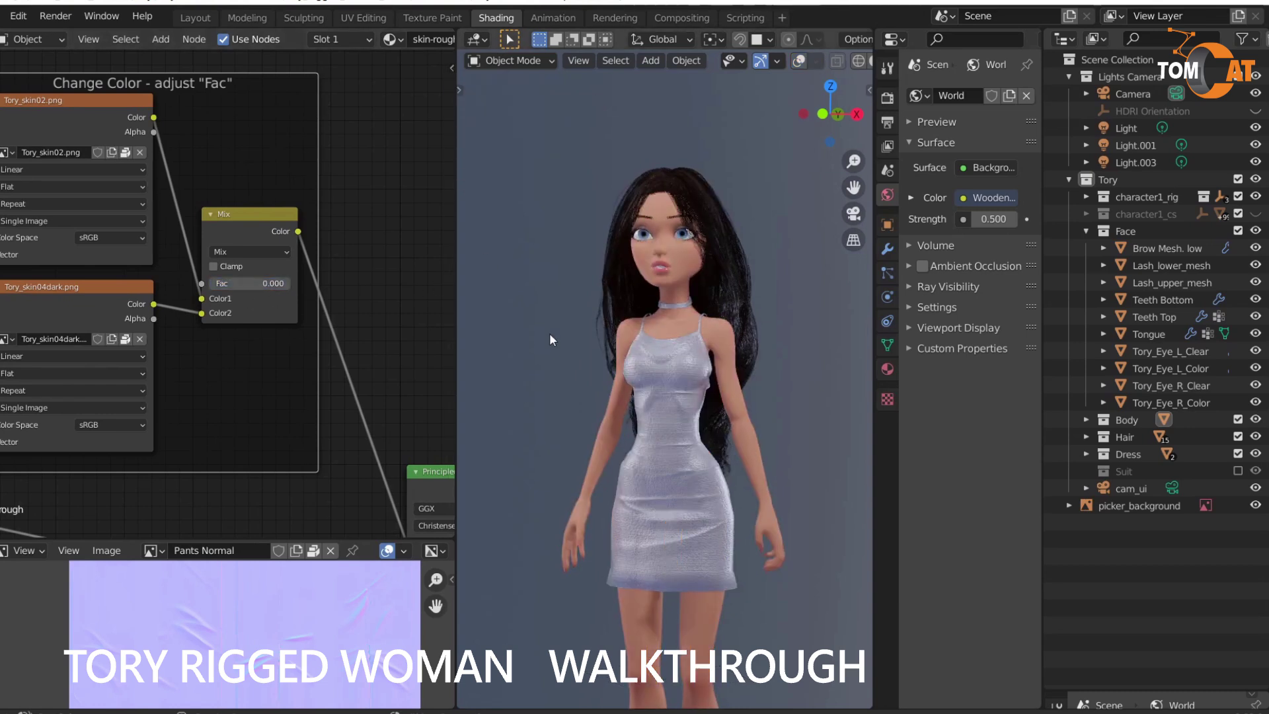
Step: Select the hair and link Tory-HAIR-DIFF-02-BLONDE.png's Color into the Principled BSDF Base Color
left_click(708, 240)
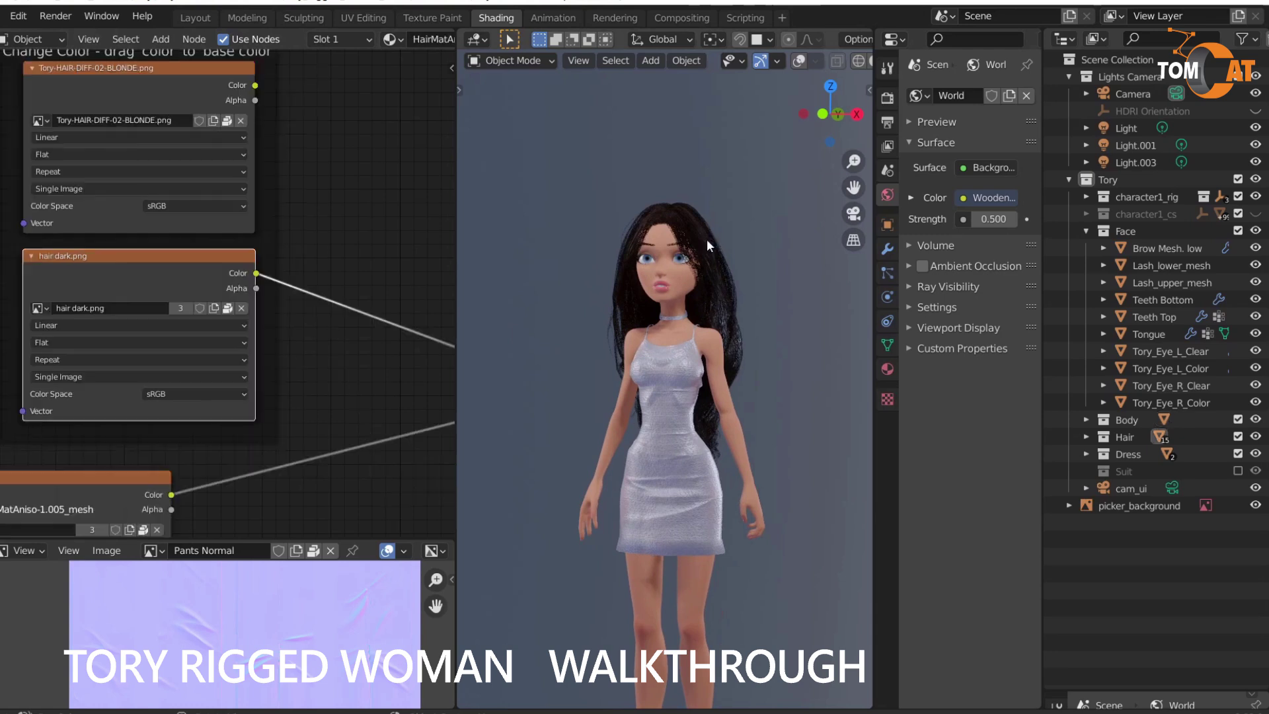
scroll(295, 241, "down", 2)
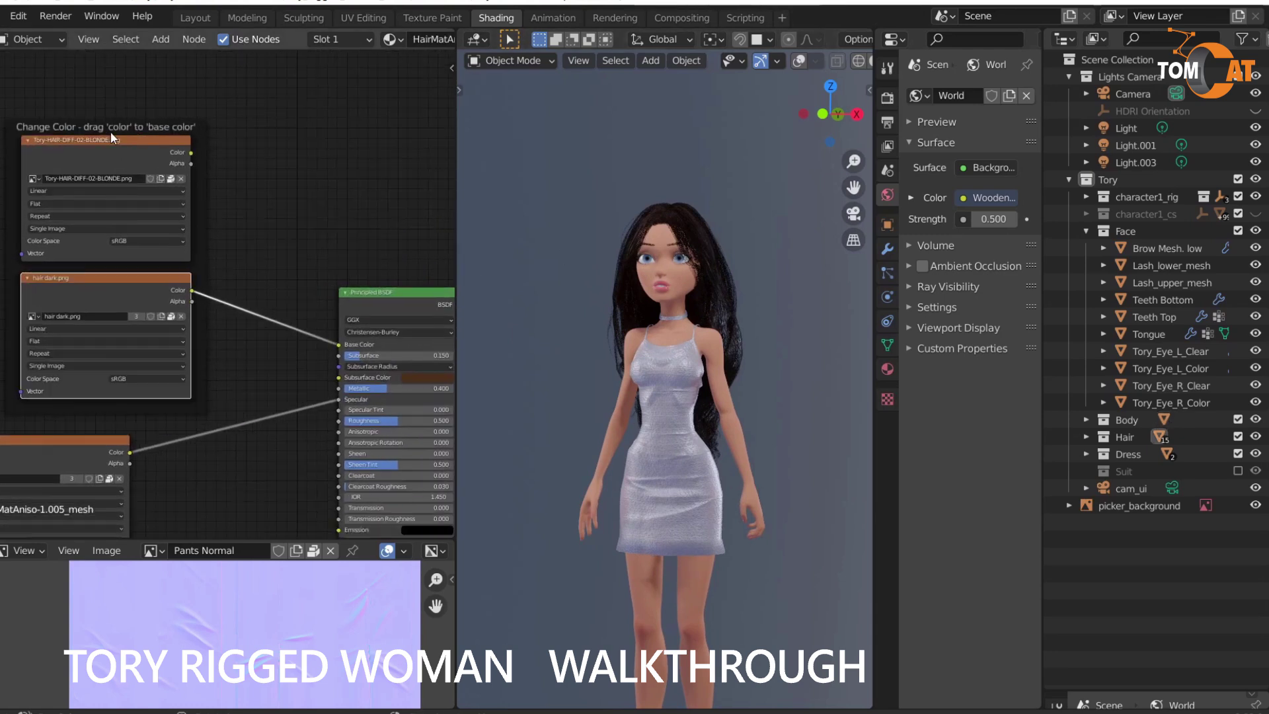
middle_click_drag(98, 253, 86, 261)
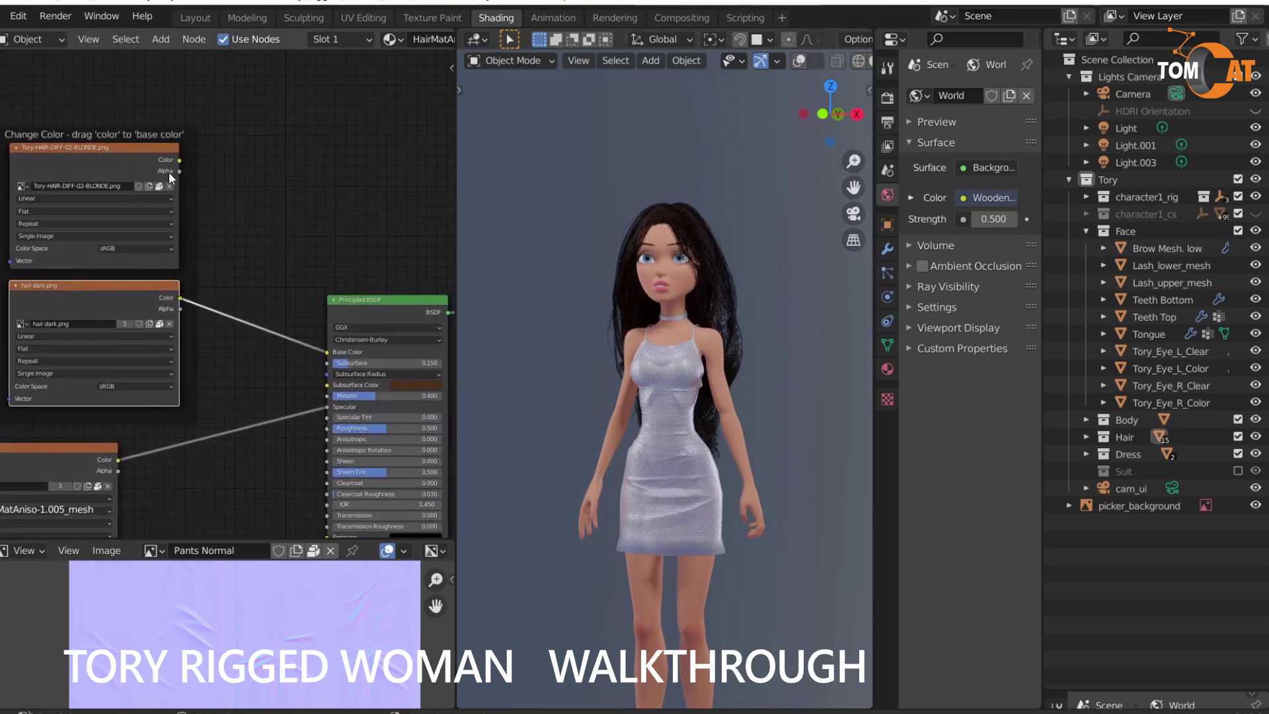
left_click_drag(180, 160, 324, 351)
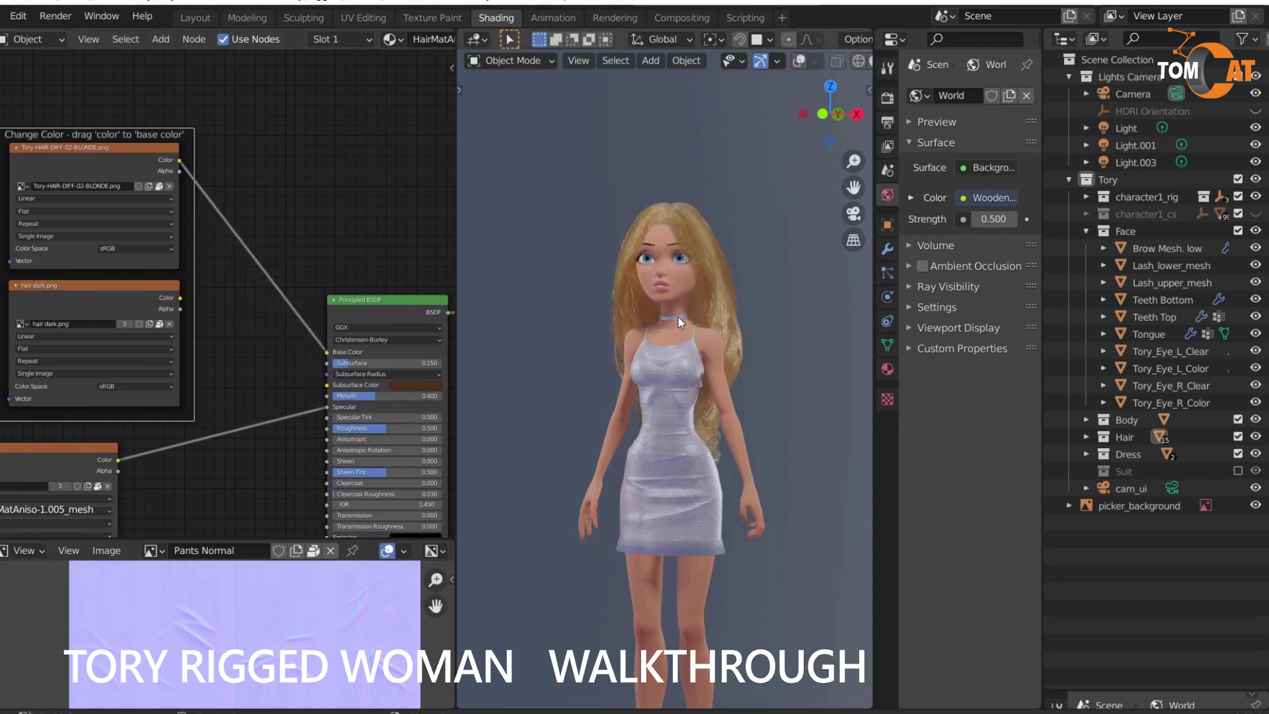
scroll(694, 364, "down", 3)
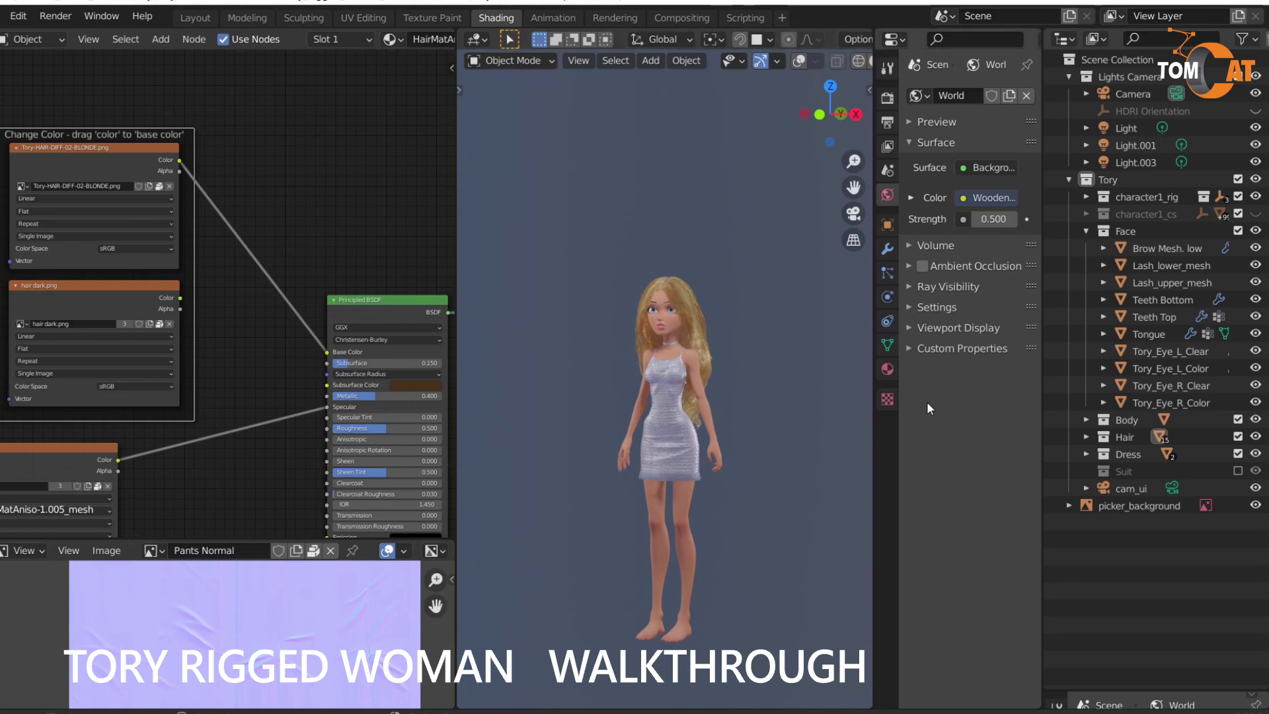
scroll(697, 382, "up", 1)
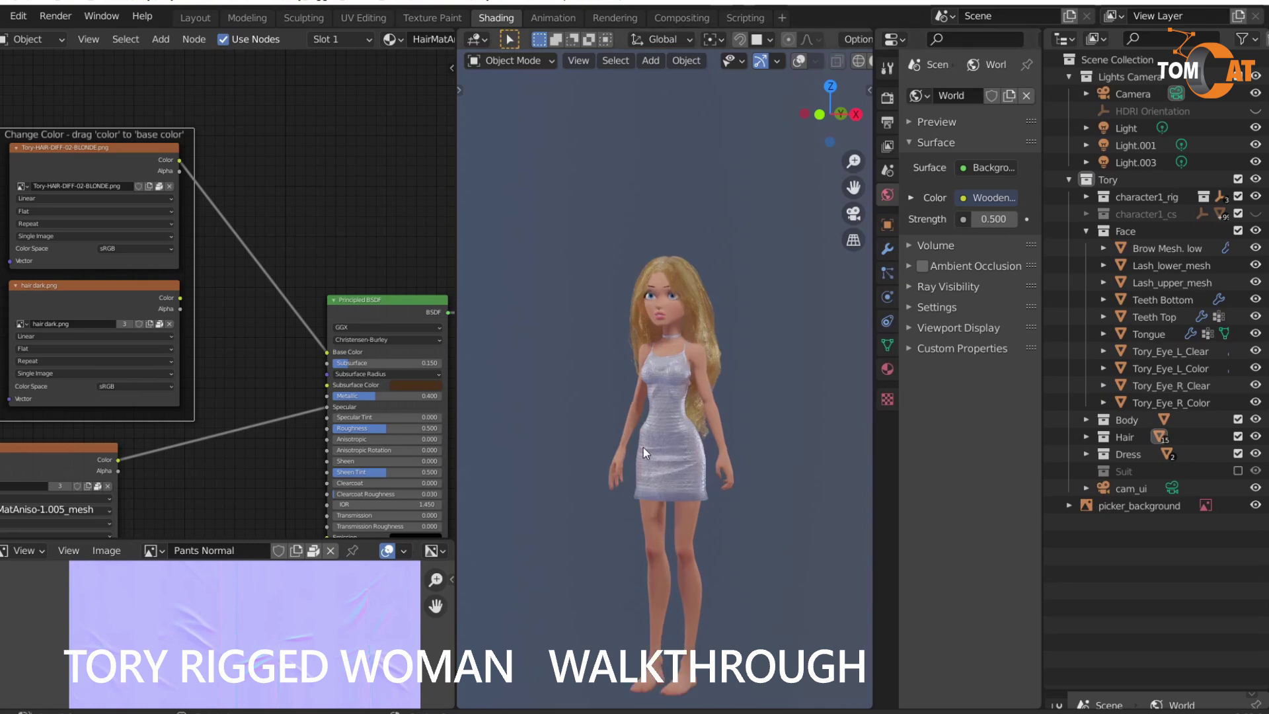
scroll(644, 447, "up", 2)
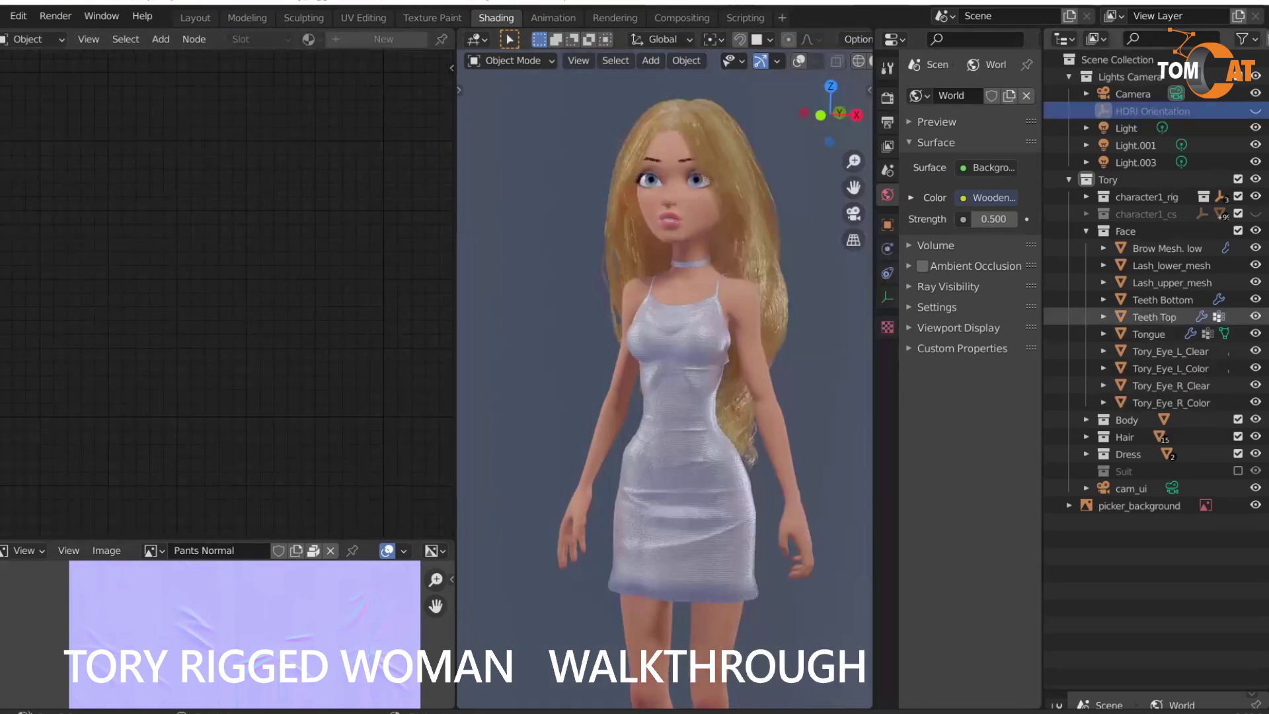
Step: Make the HDRI Orientation object visible and turn wireframe and statistics overlays back on
scroll(665, 348, "down", 2)
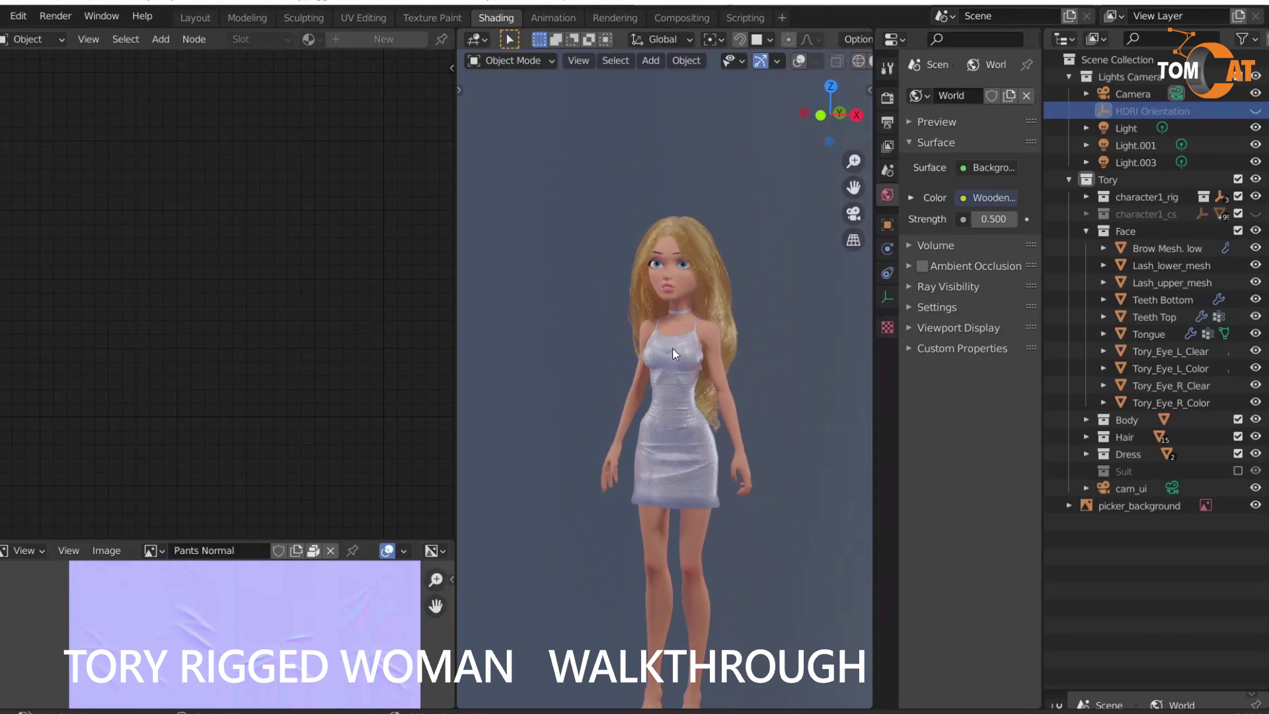
left_click(1256, 111)
key("shift+alt+z")
scroll(825, 286, "down", 3)
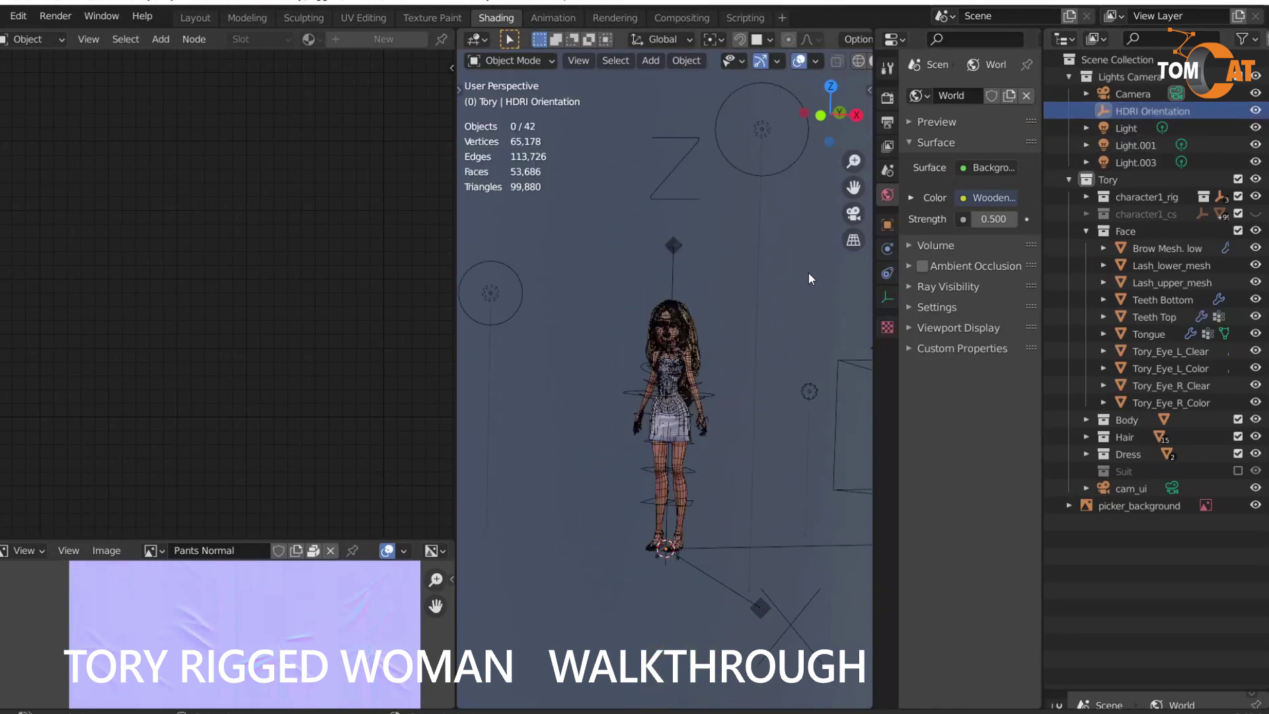
Step: Select the HDRI Orientation control and rotate it about 25.5° around the Z axis
left_click(704, 570)
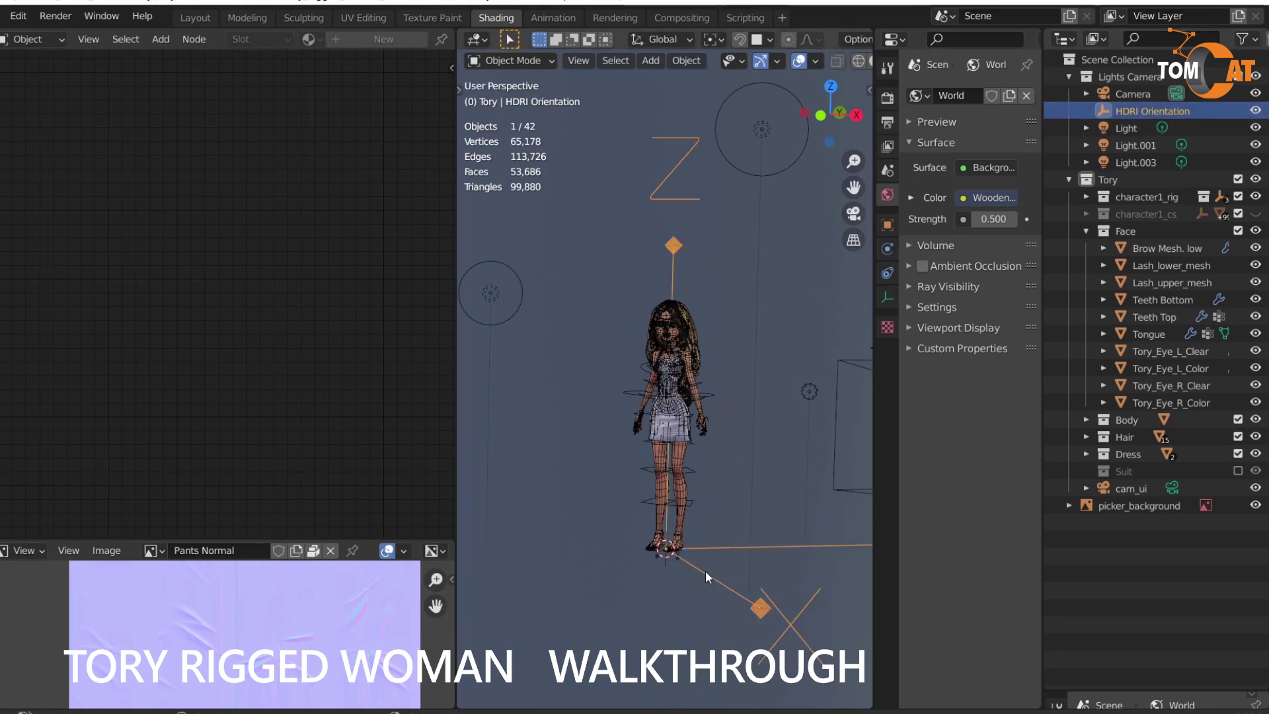
middle_click_drag(705, 569, 711, 549)
middle_click_drag(818, 362, 760, 410)
key("r")
key("z")
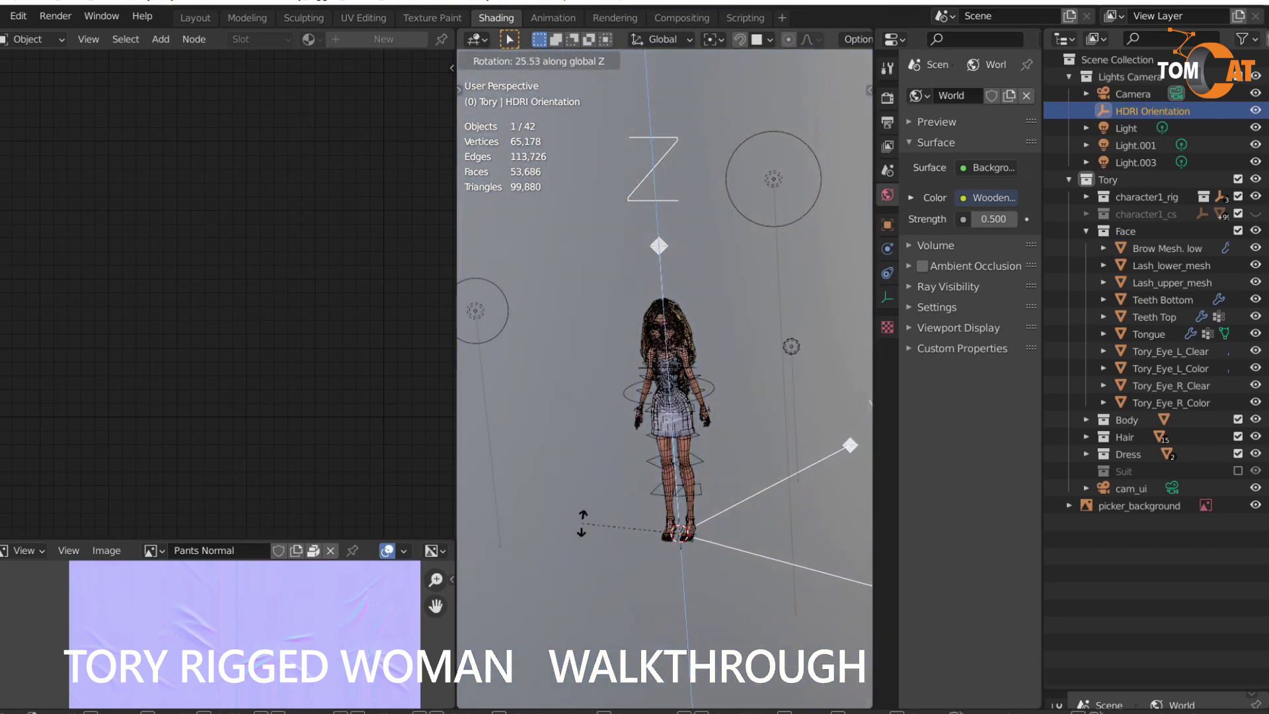
left_click(582, 522)
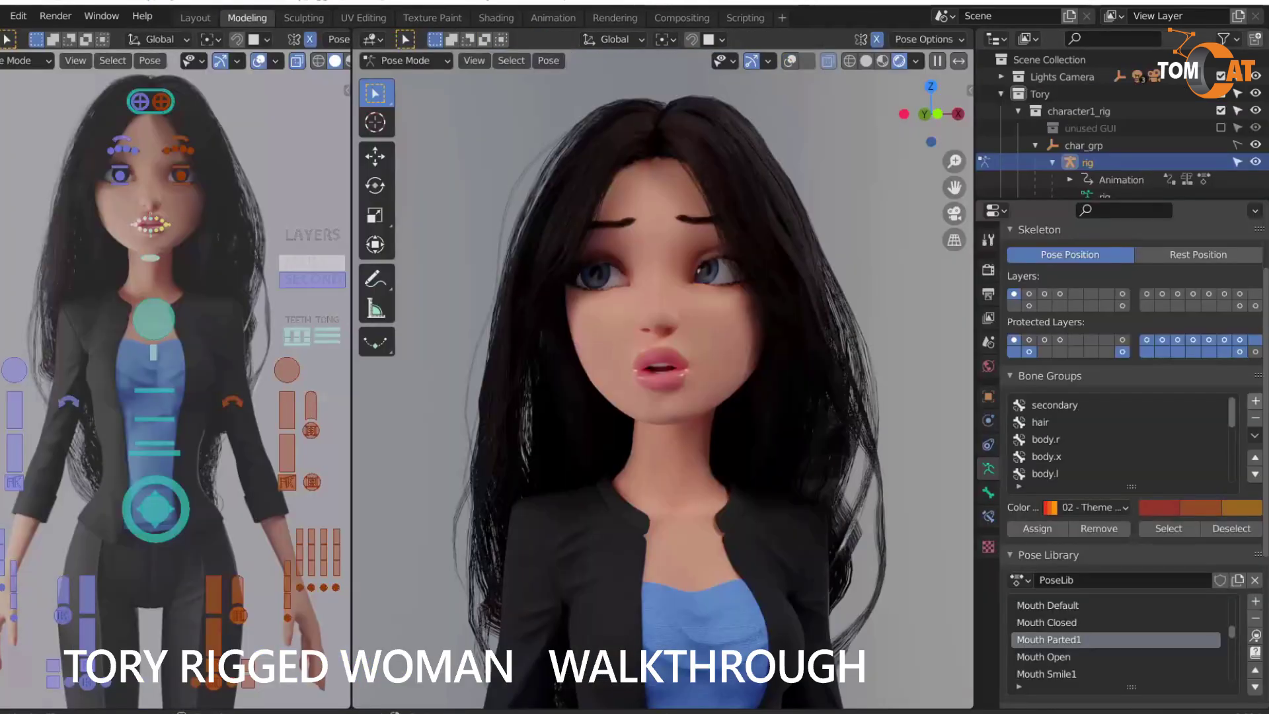